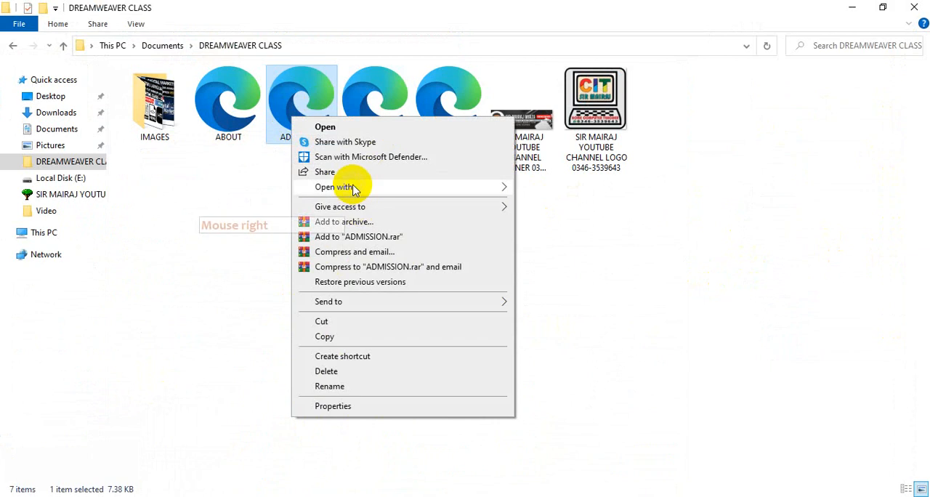
Step: Open the ADMISSION page from the DREAMWEAVER CLASS folder in Adobe Dreamweaver CC 2018
mouse_move(349, 187)
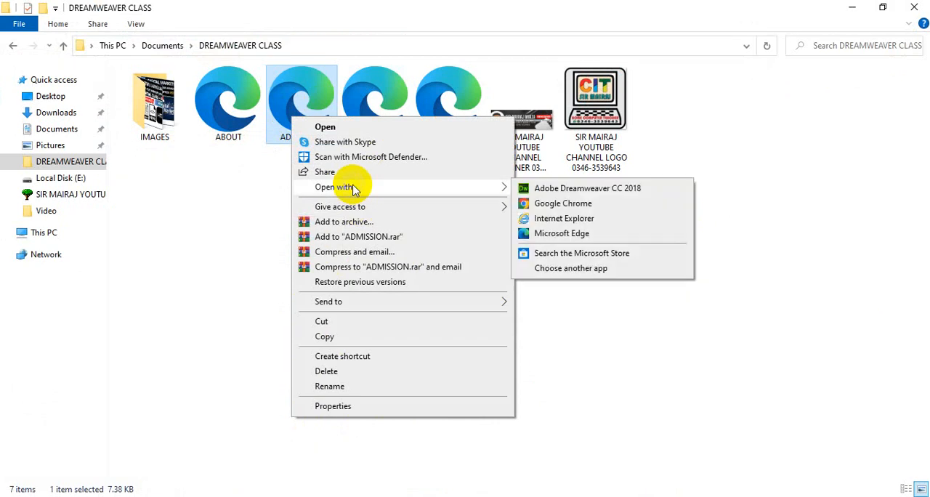
left_click(602, 194)
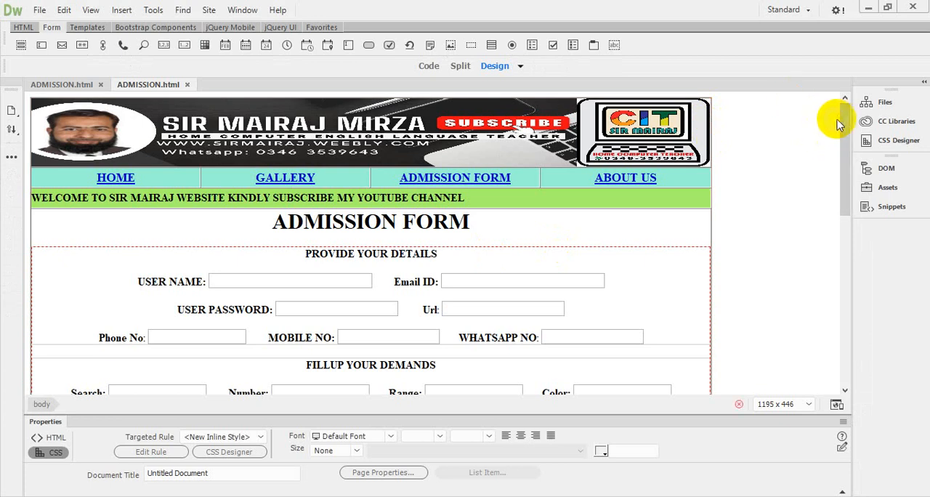
Step: Set the background color of the table cell containing the admission form to light green #BDFB86
left_click_drag(843, 121, 859, 140)
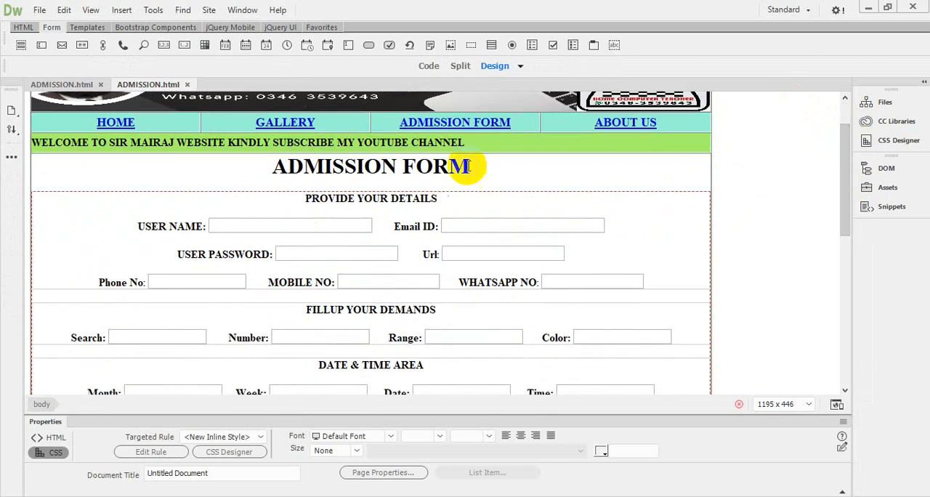
left_click(471, 165)
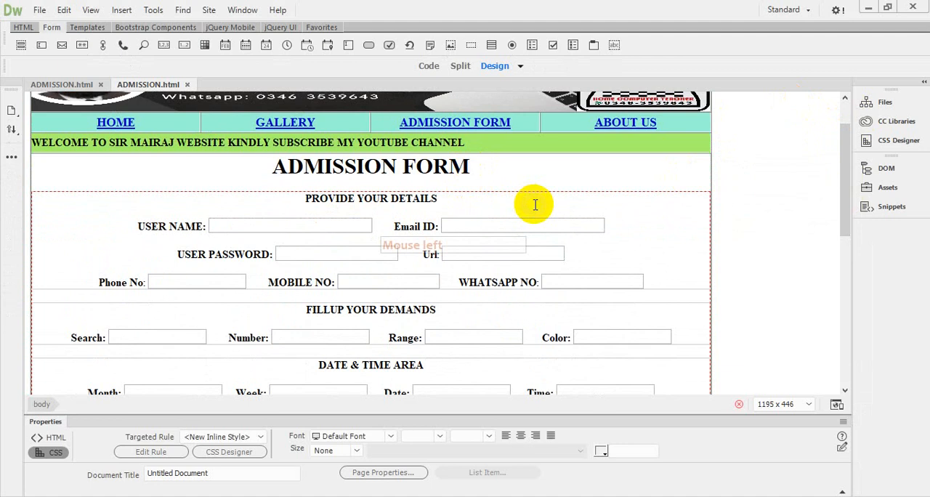
left_click(441, 198)
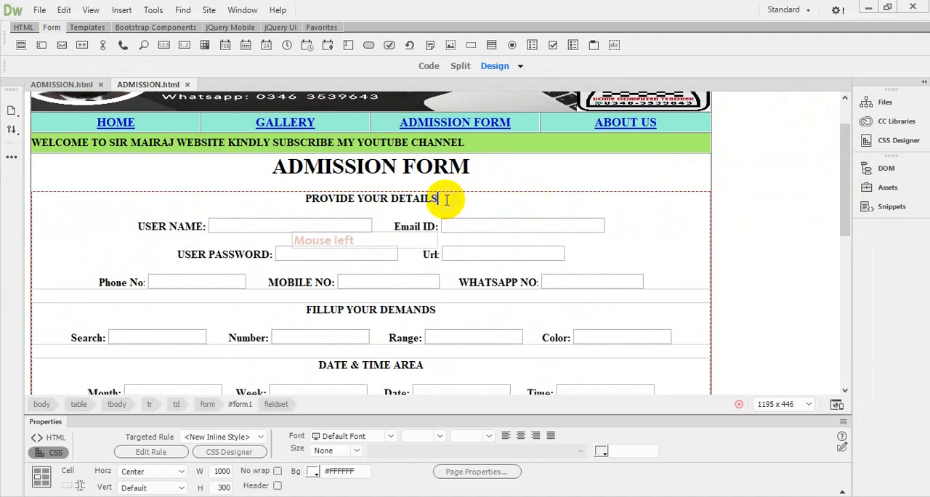
left_click(314, 472)
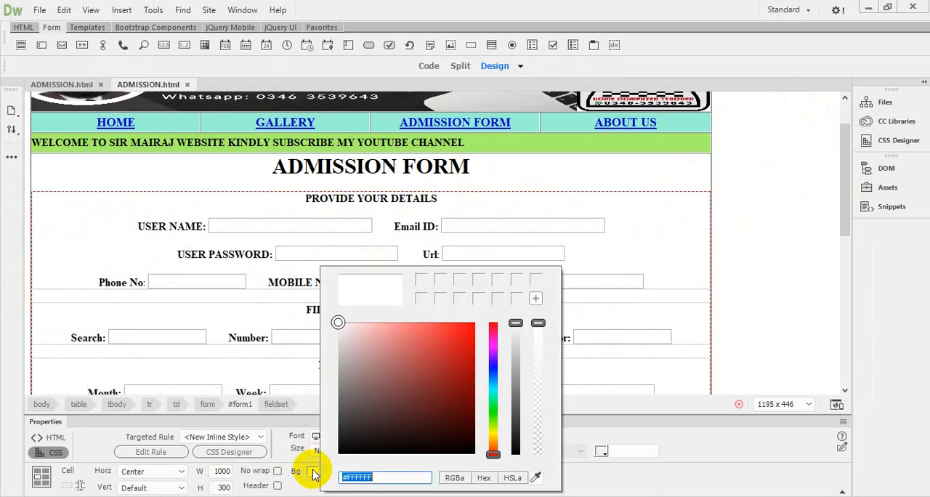
left_click(493, 421)
left_click(402, 325)
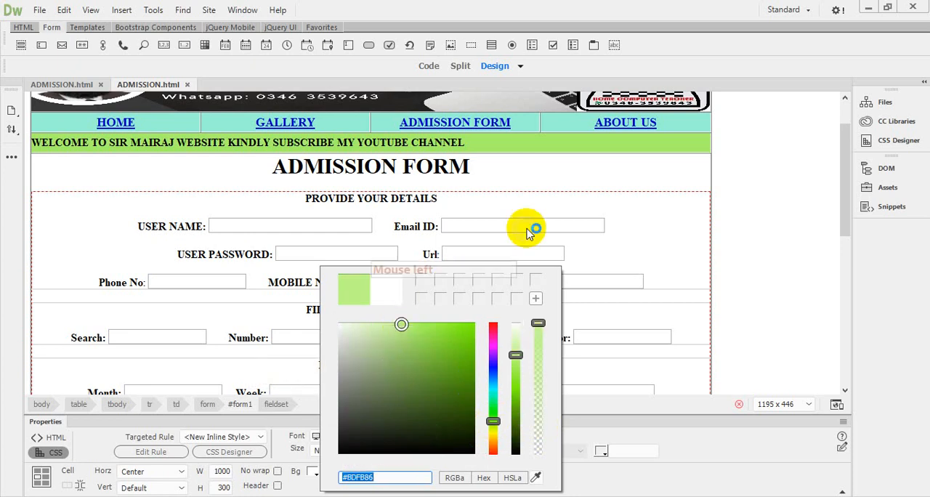
left_click(644, 206)
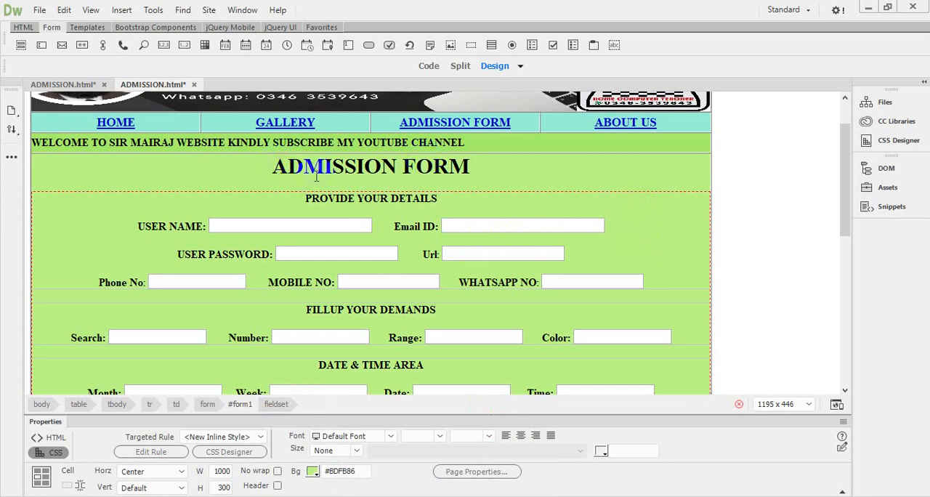
Step: Color the ADMISSION FORM heading text dark blue #000863
left_click_drag(278, 167, 494, 166)
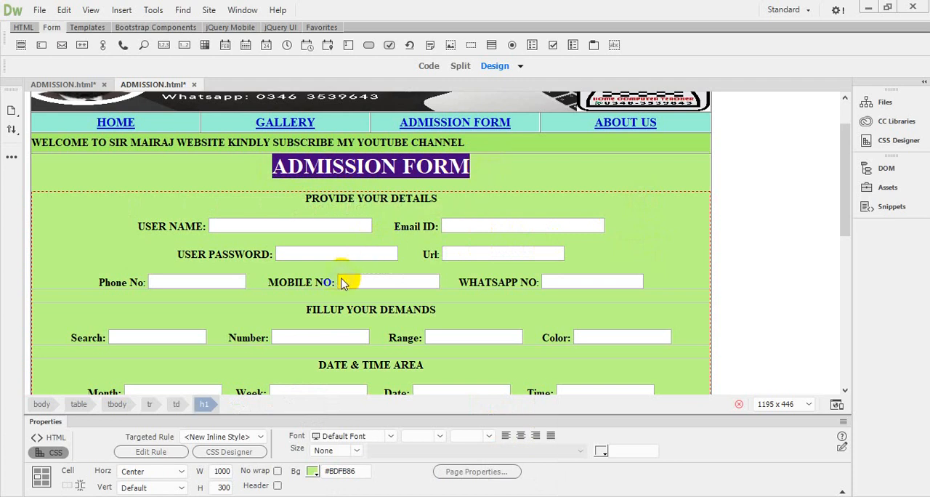
left_click(600, 452)
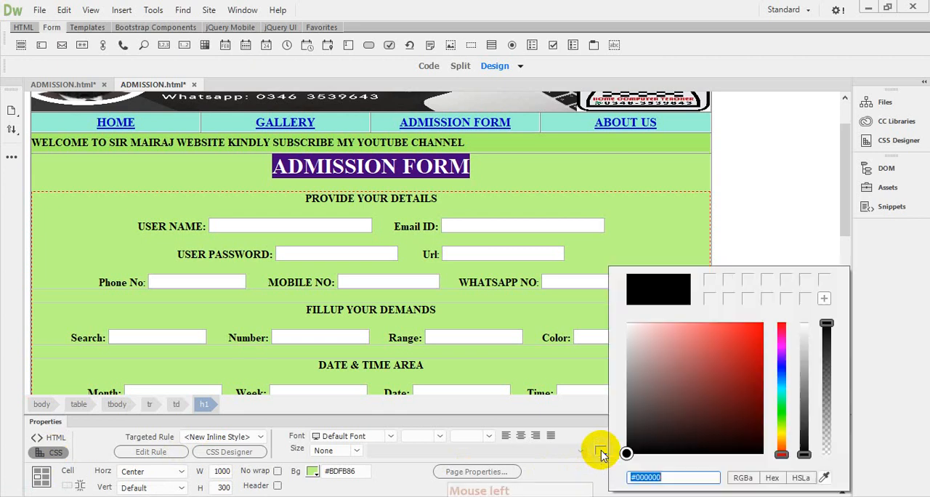
left_click(782, 369)
left_click_drag(747, 380, 762, 404)
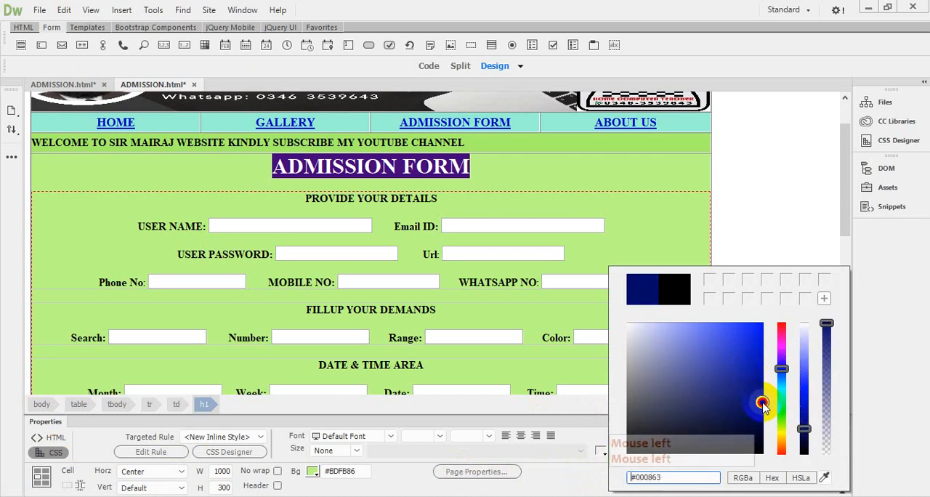
left_click(490, 170)
left_click(488, 173)
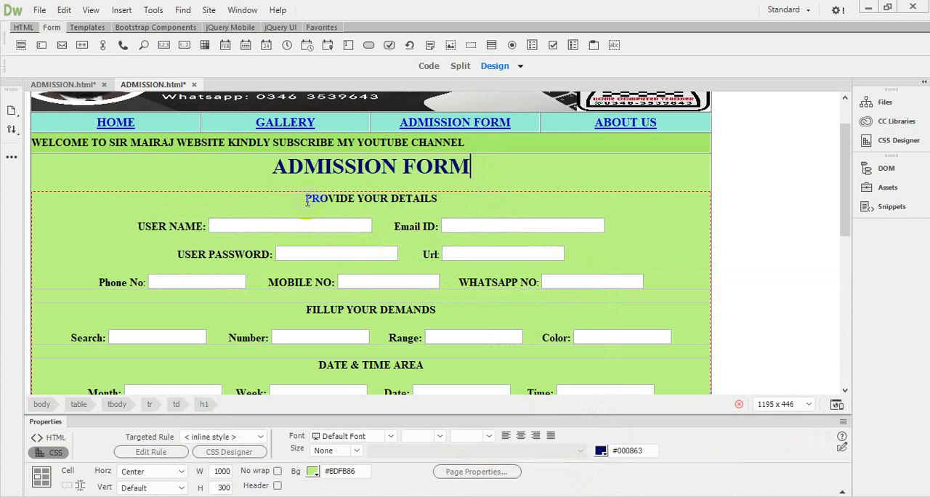
Step: Color the PROVIDE YOUR DETAILS legend purple #77058B, copying the color code for reuse
left_click_drag(306, 200, 437, 199)
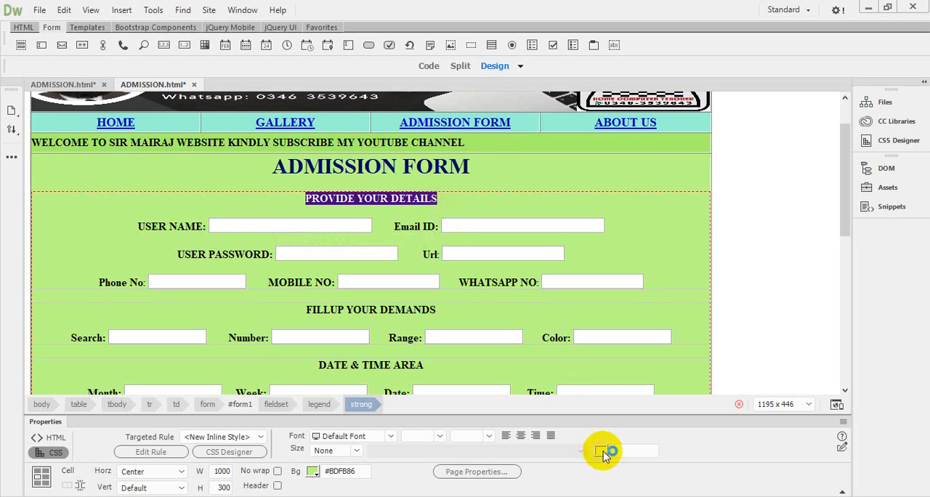
left_click(603, 452)
left_click(782, 352)
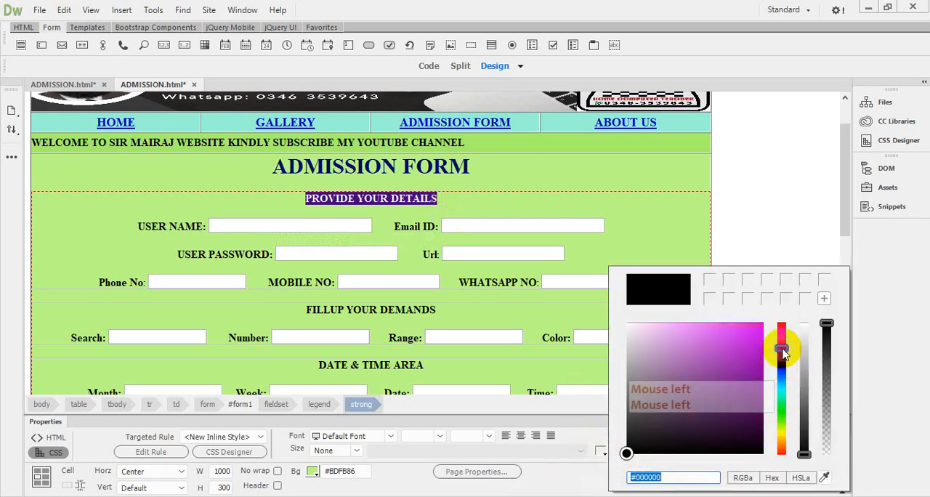
left_click(757, 382)
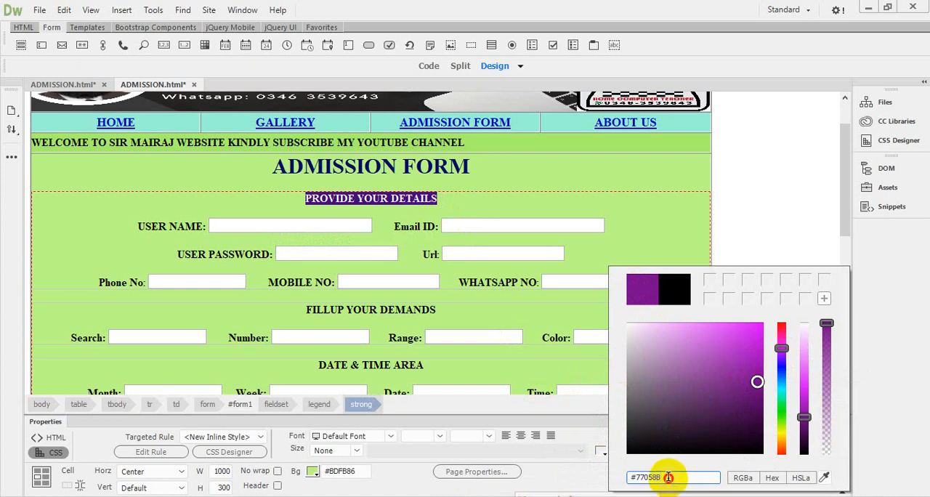
left_click_drag(669, 478, 631, 477)
right_click(646, 476)
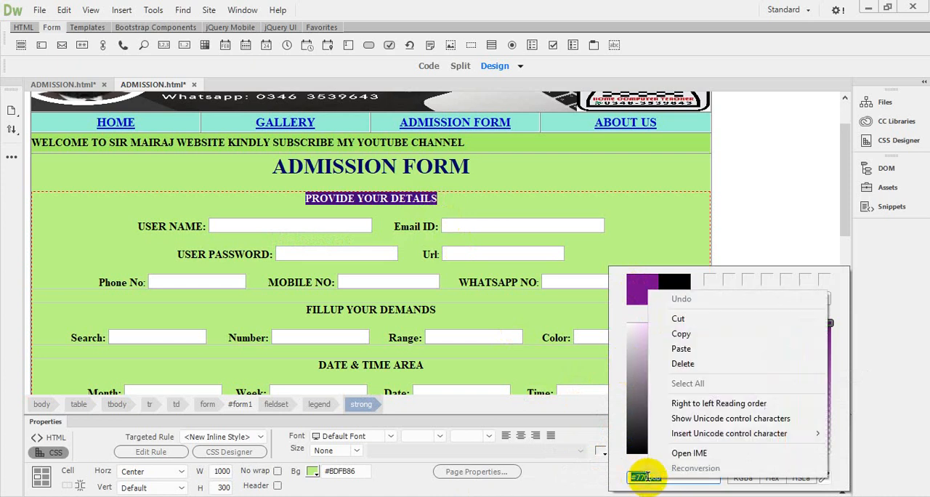
left_click(684, 335)
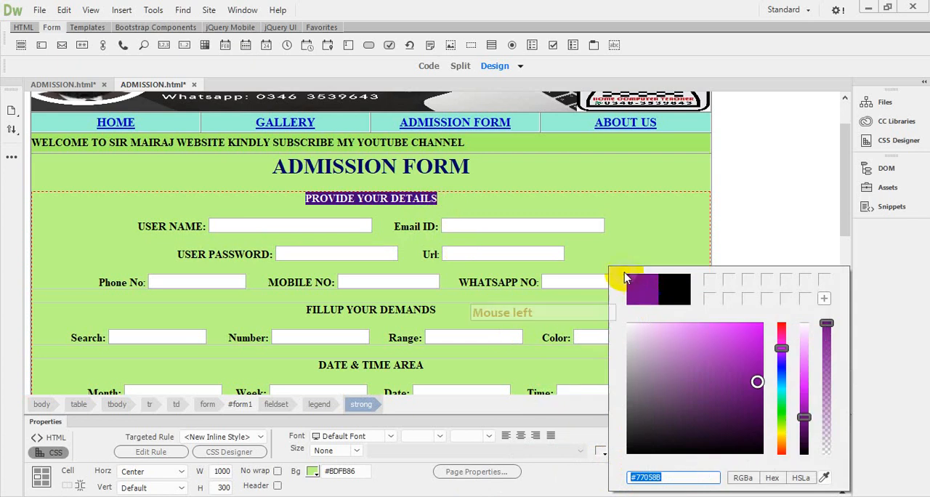
left_click(466, 207)
left_click(468, 202)
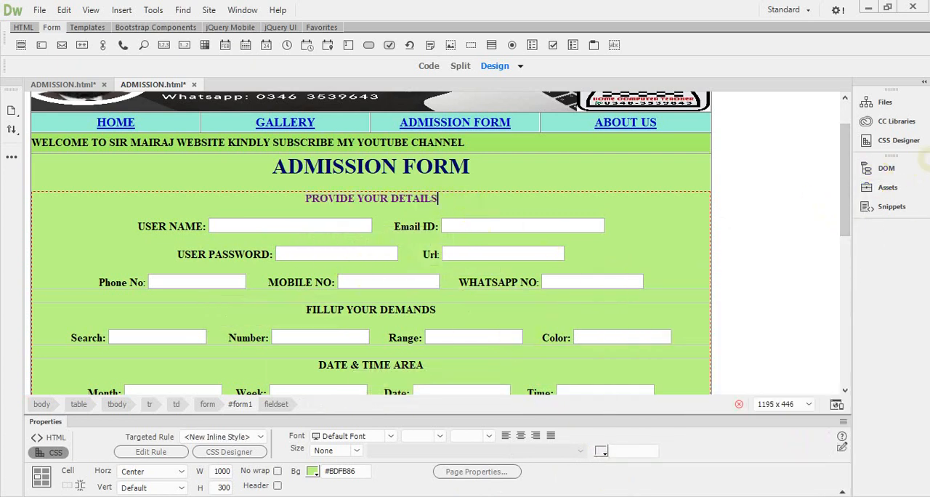
Step: Apply the copied color code #77058B to the FILLUP YOUR DEMANDS legend text
left_click_drag(845, 153, 866, 161)
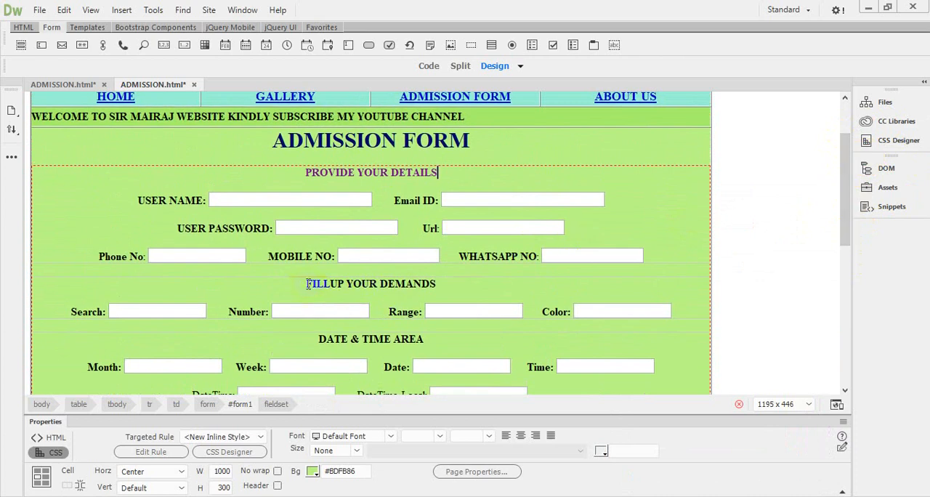
left_click_drag(306, 283, 437, 283)
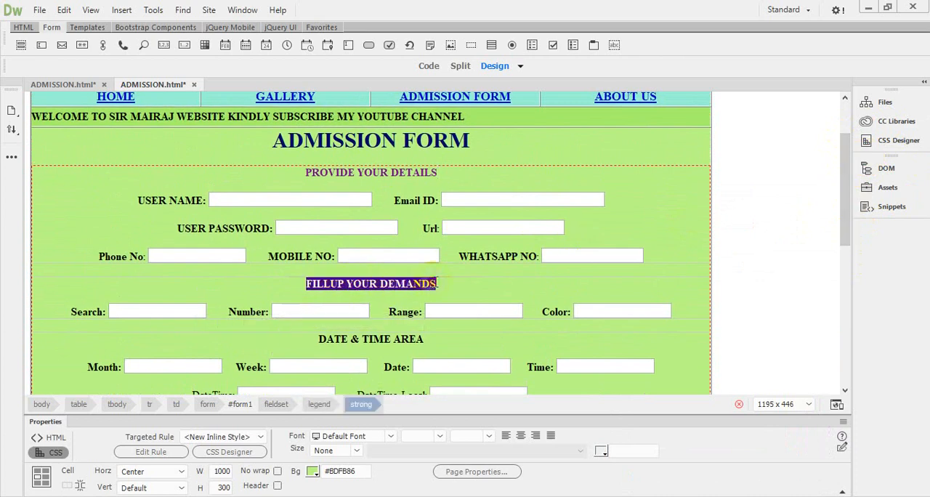
left_click(601, 453)
left_click_drag(679, 477, 647, 478)
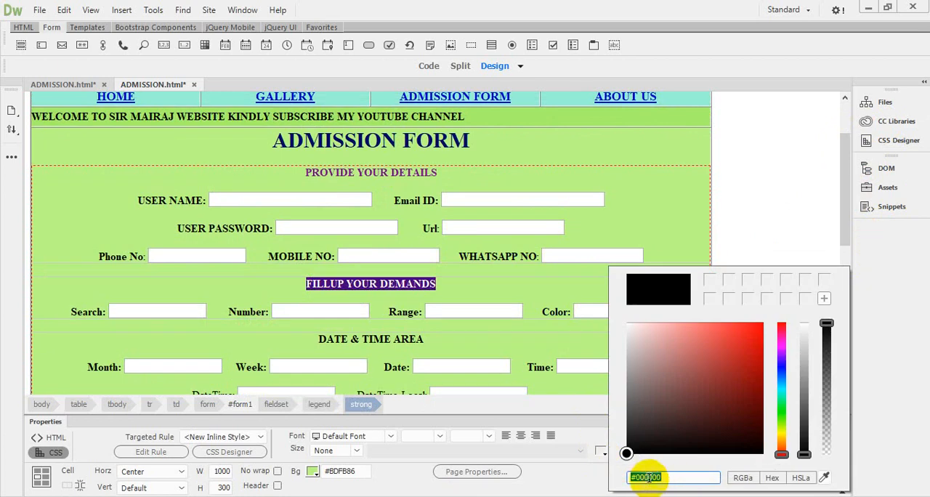
right_click(647, 478)
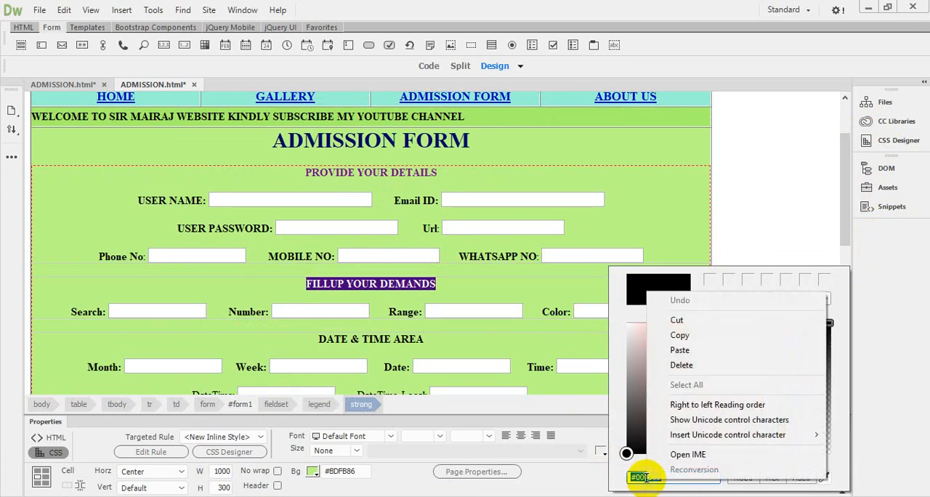
left_click(684, 352)
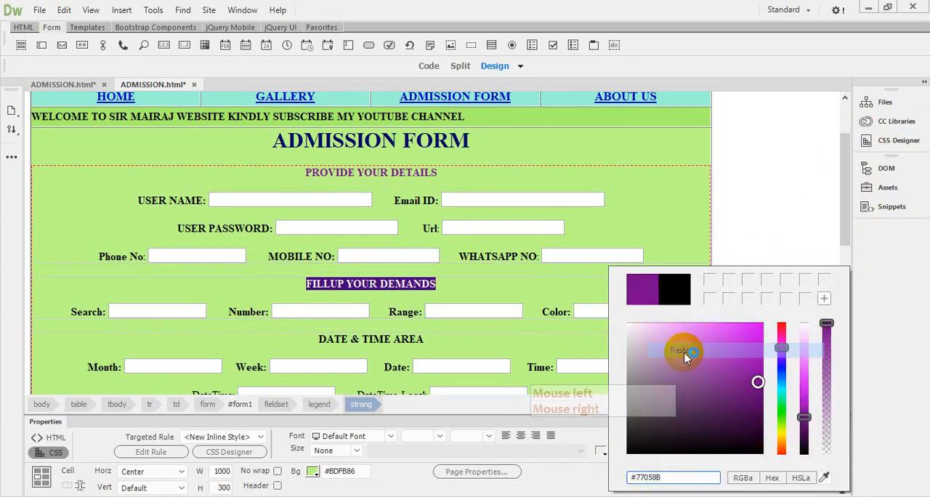
left_click(603, 233)
left_click(520, 256)
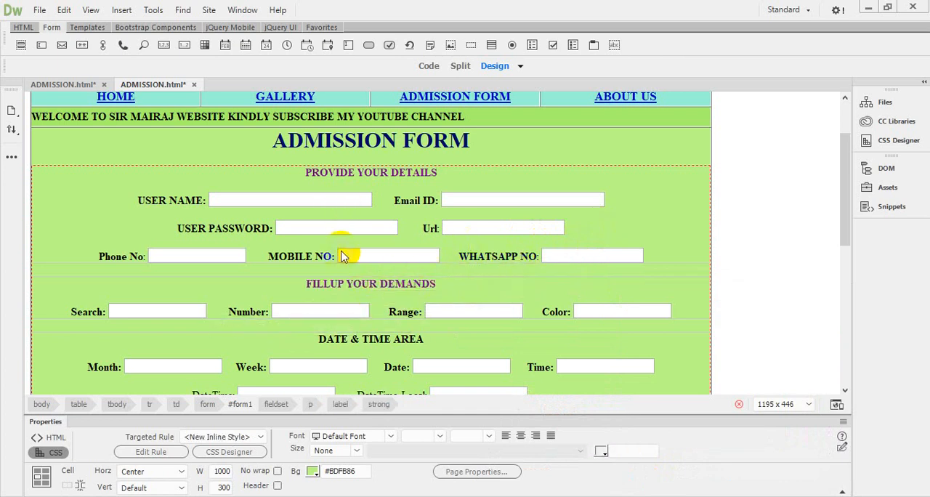
Step: Apply the copied color code #77058B to the DATE & TIME AREA legend text
left_click_drag(843, 167, 853, 209)
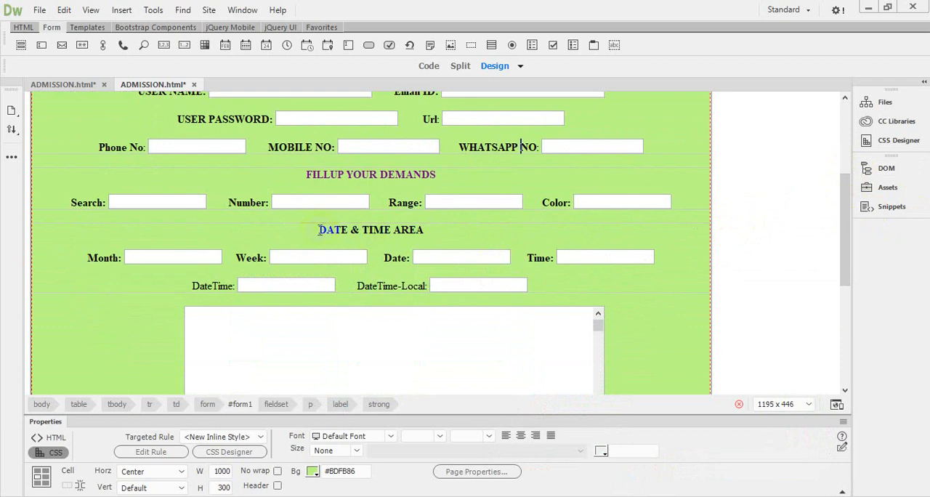
left_click_drag(318, 229, 434, 233)
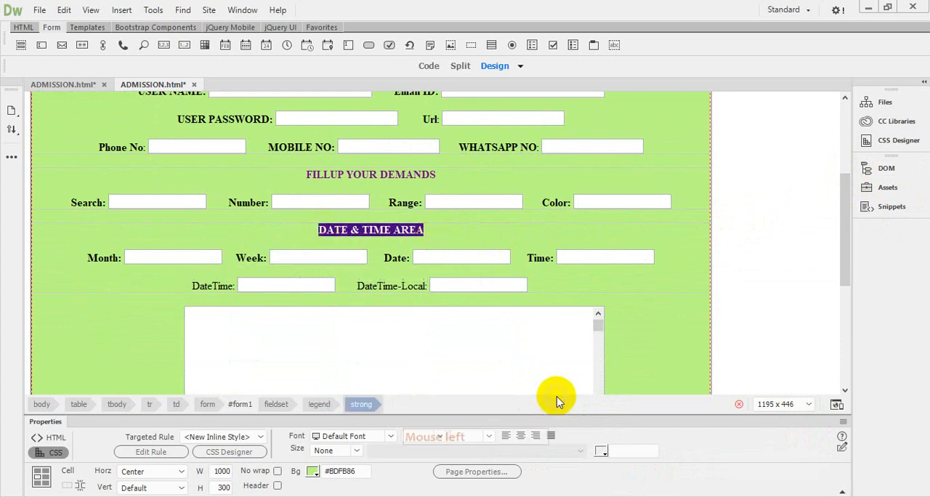
left_click(600, 452)
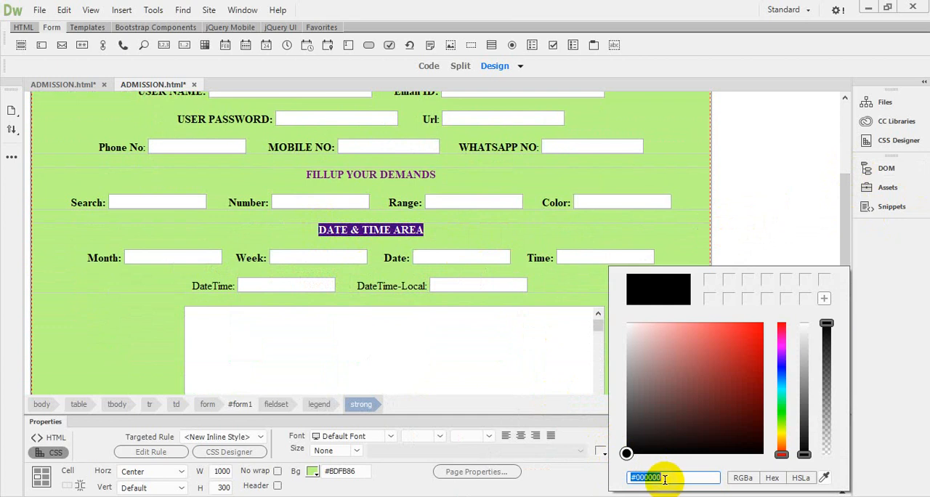
right_click(649, 477)
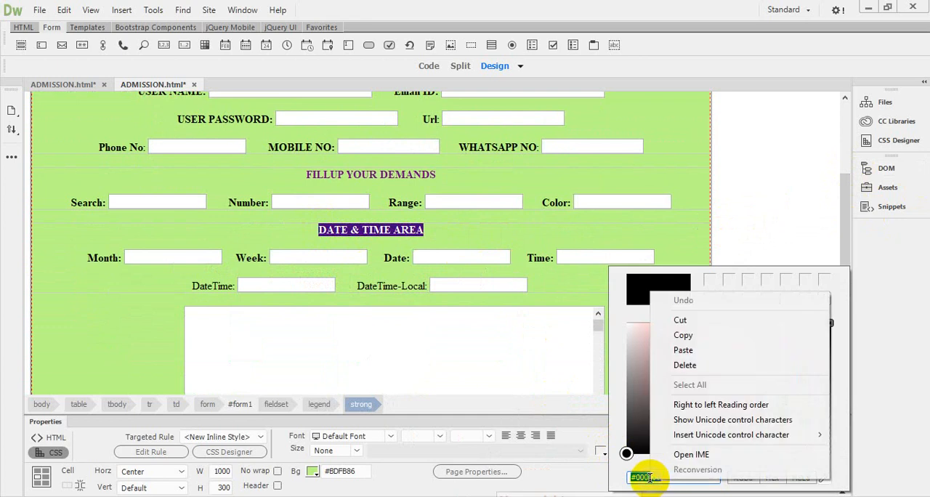
left_click(688, 354)
left_click(438, 230)
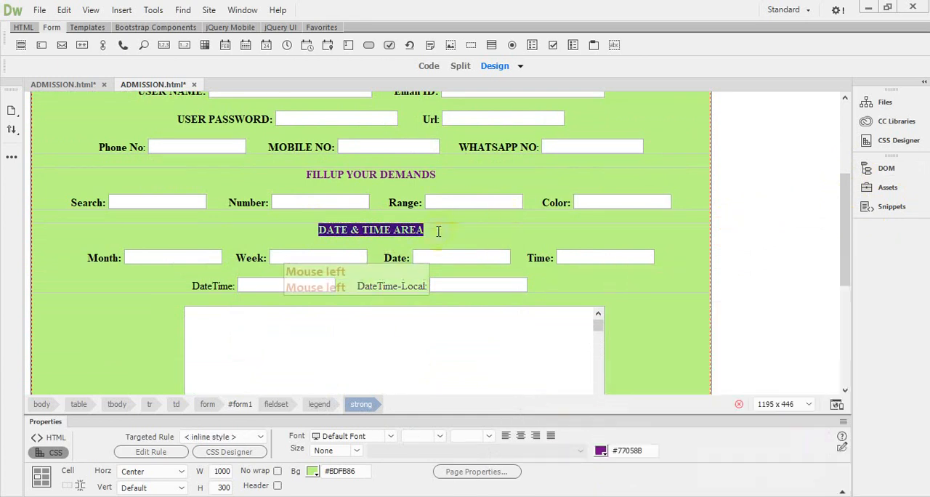
left_click(438, 230)
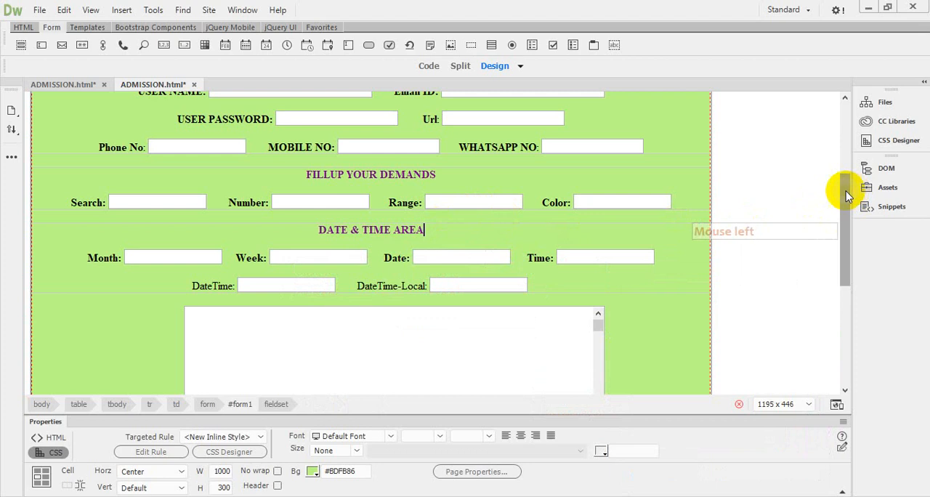
Step: Color the USER NAME label dark brown #393002, copying the color code for reuse
left_click_drag(846, 191, 868, 154)
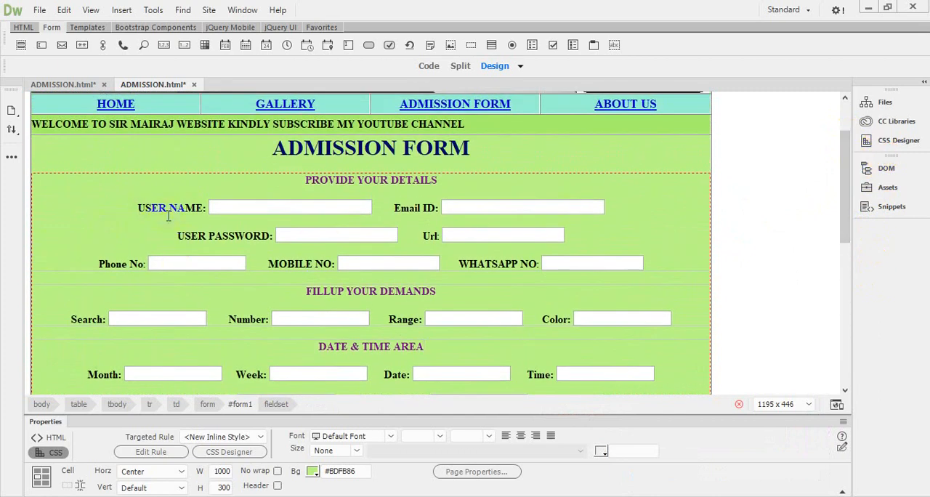
left_click_drag(138, 208, 207, 210)
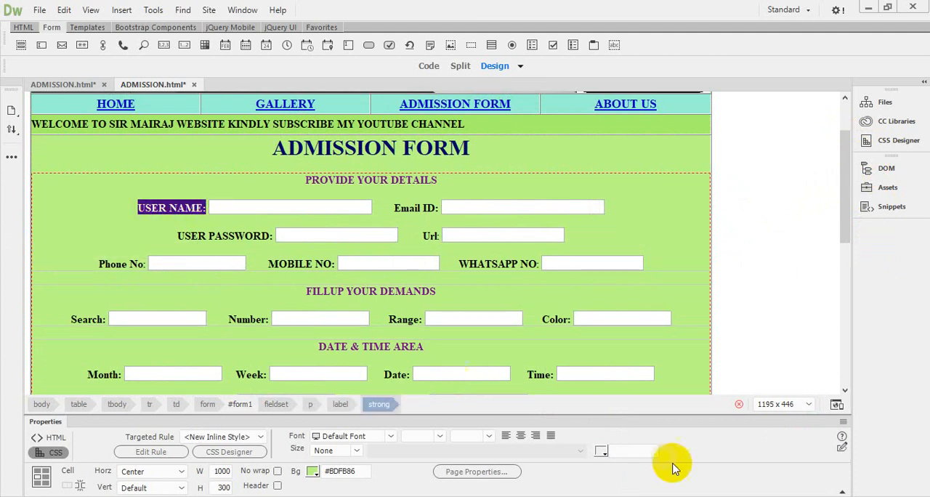
left_click(602, 451)
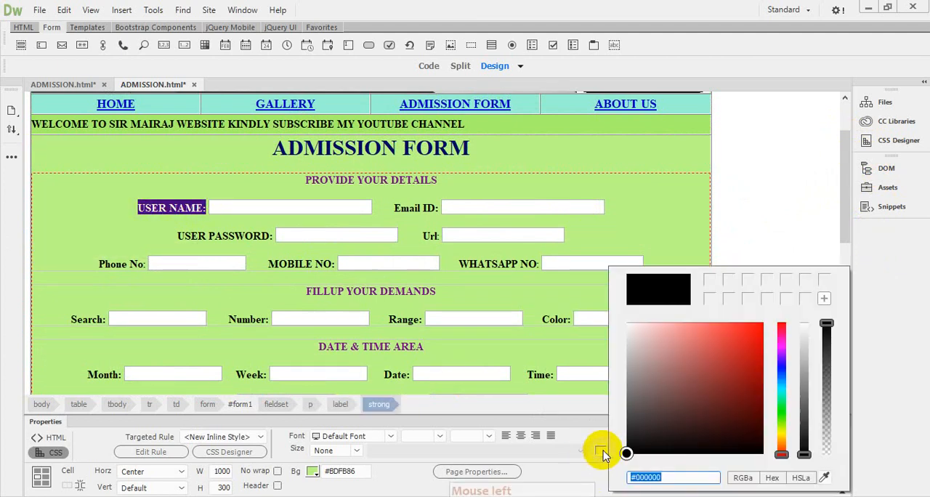
left_click(783, 432)
left_click_drag(747, 403, 781, 434)
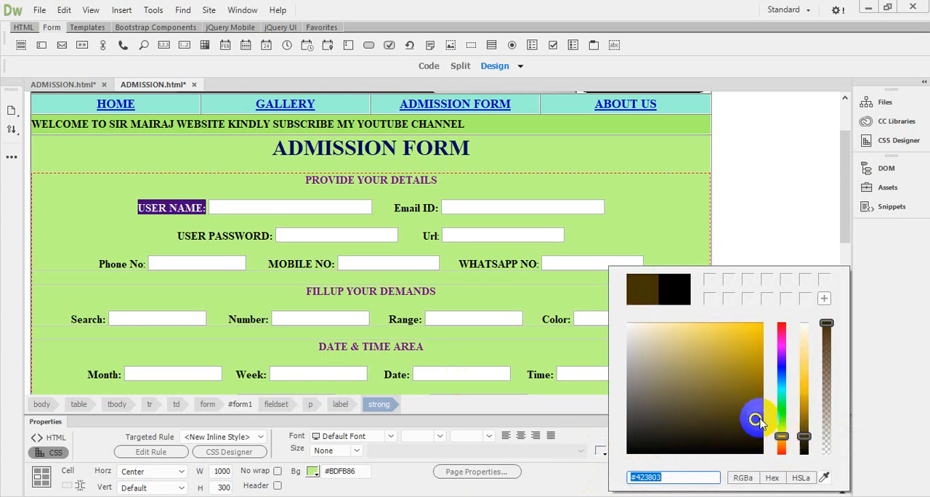
left_click(757, 423)
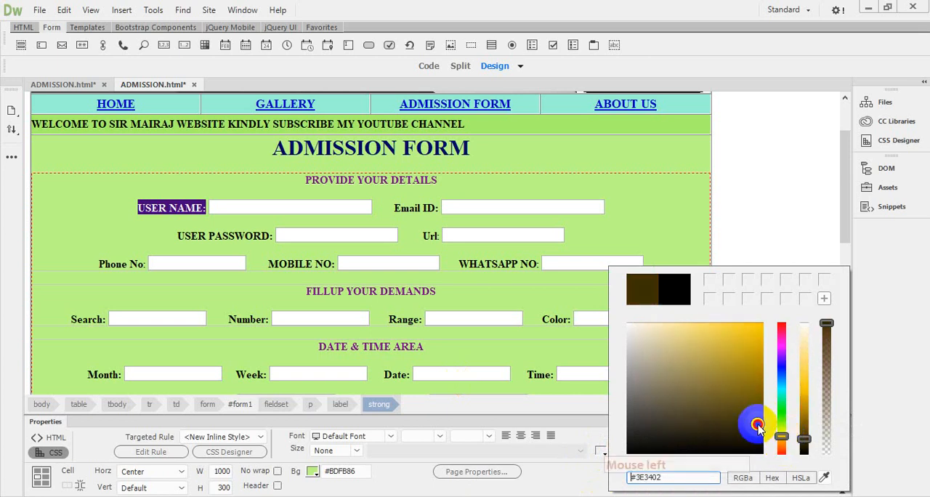
right_click(646, 477)
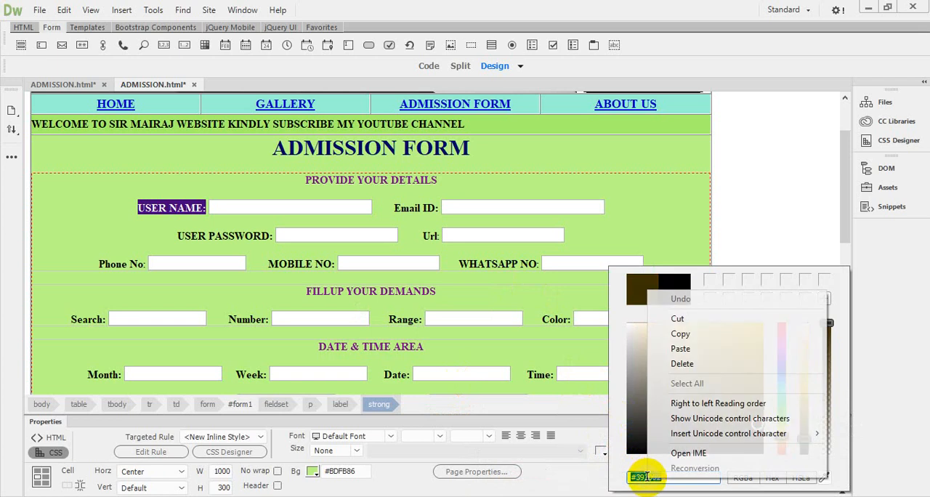
left_click(680, 334)
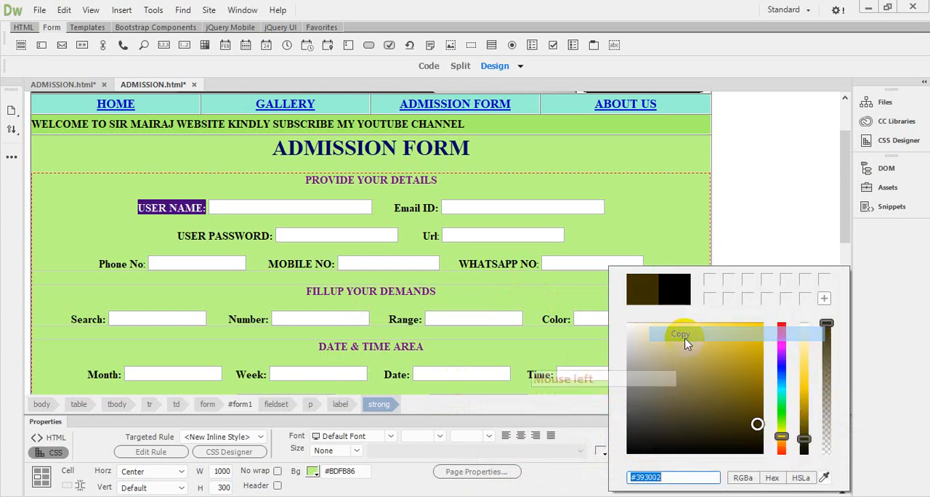
left_click(200, 208)
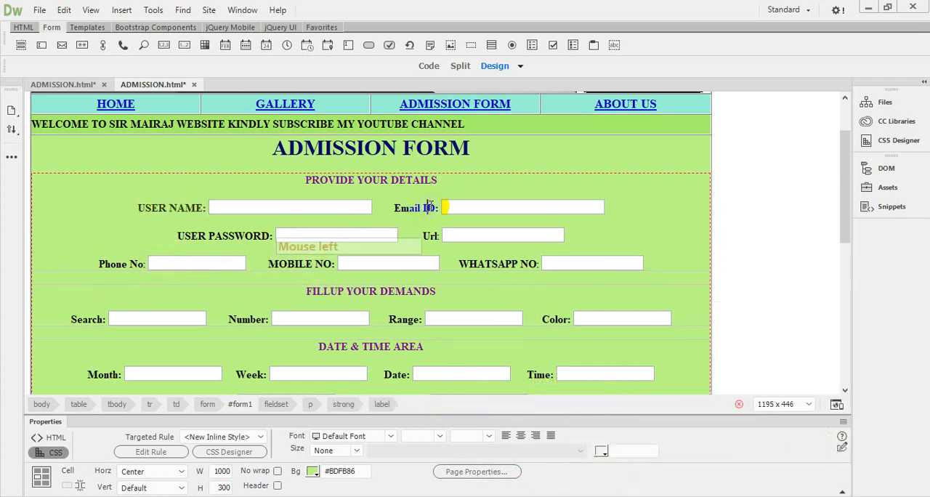
left_click(147, 212)
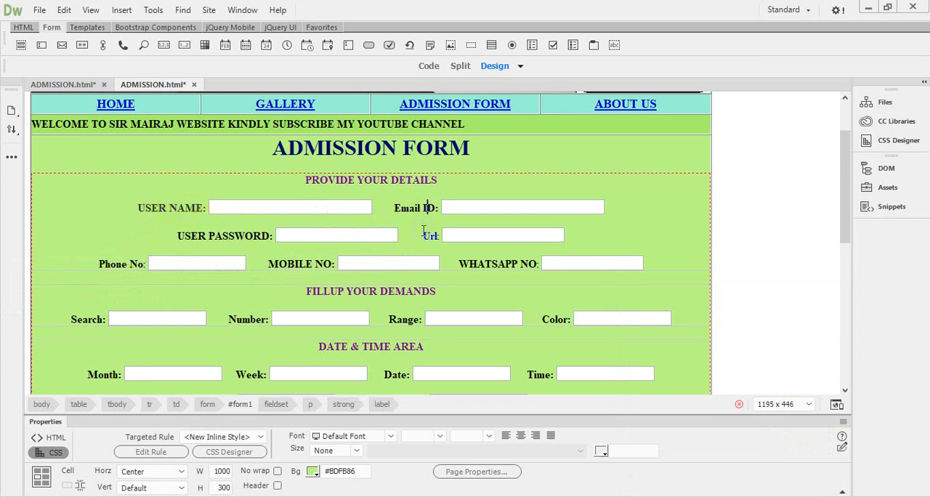
Step: Retype the word Email in the Email ID label in capitals as EMAIL
left_click(394, 209)
left_click_drag(401, 209, 420, 210)
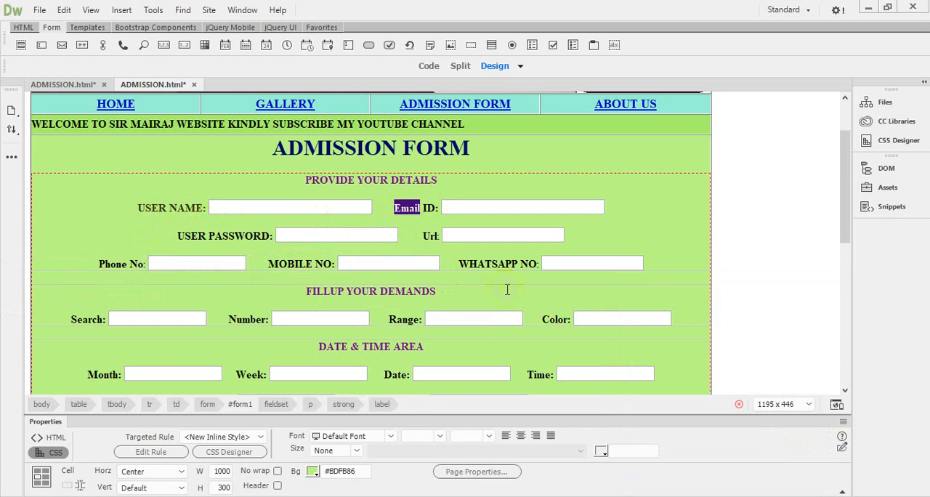
type("EMAIL")
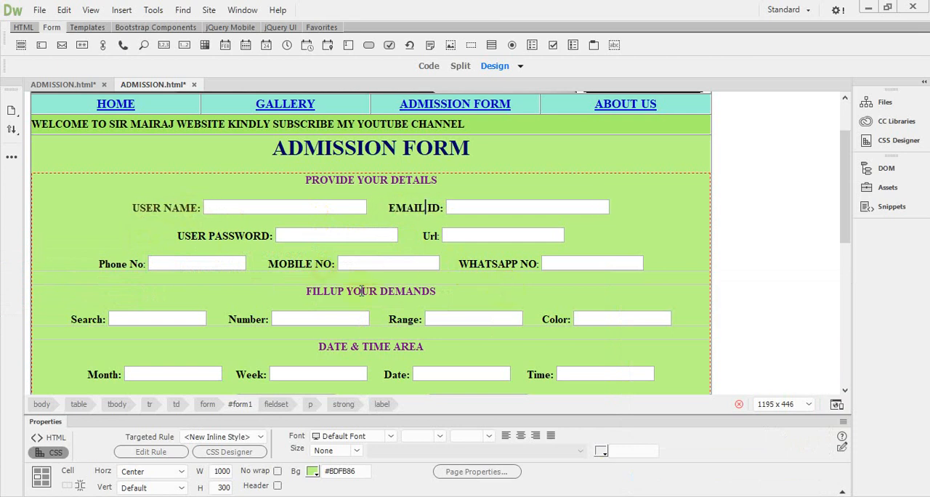
Step: Apply the copied color code #393002 to the EMAIL ID label
left_click(392, 233)
left_click_drag(389, 211, 449, 207)
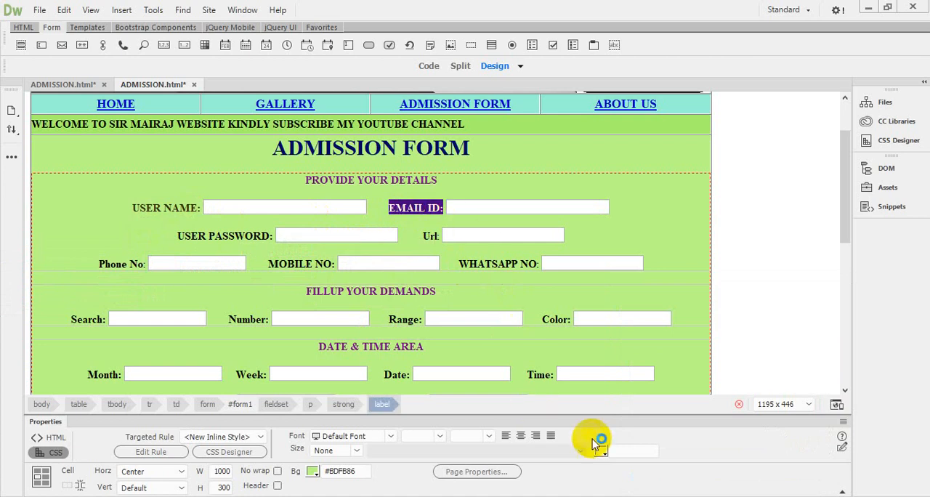
left_click(601, 451)
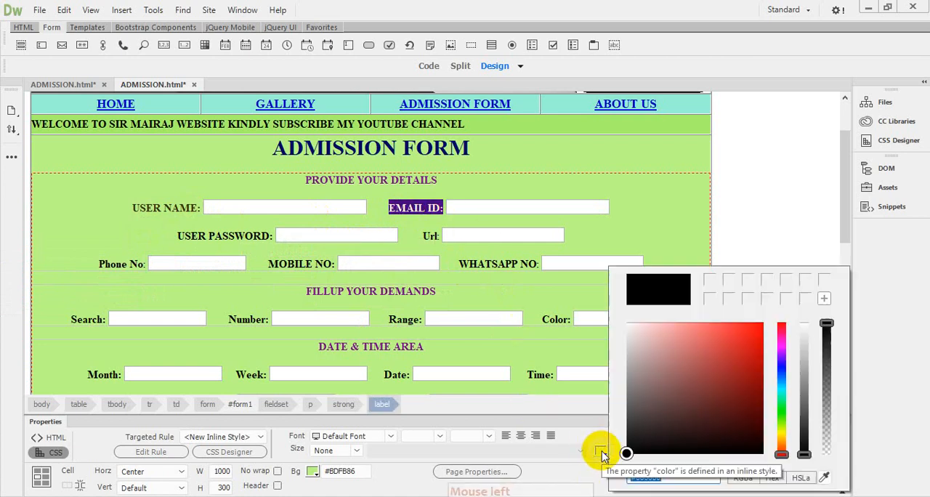
right_click(647, 478)
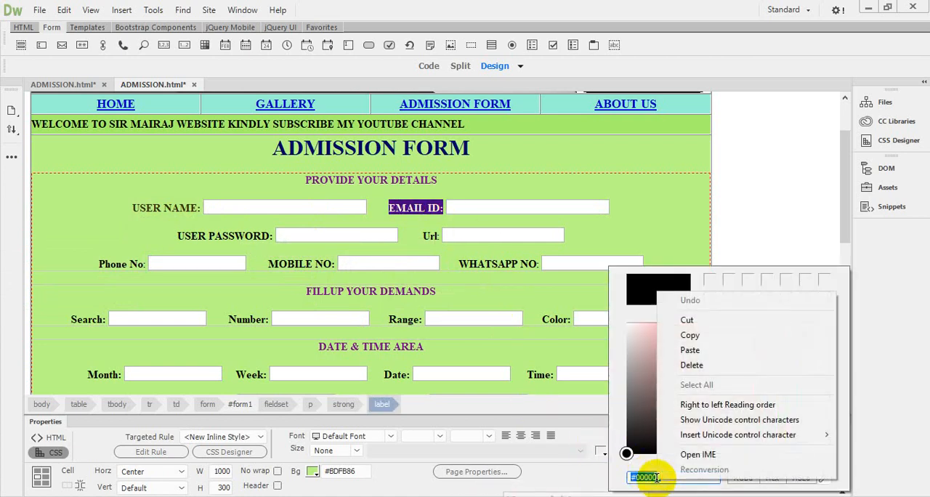
left_click(696, 352)
left_click(606, 234)
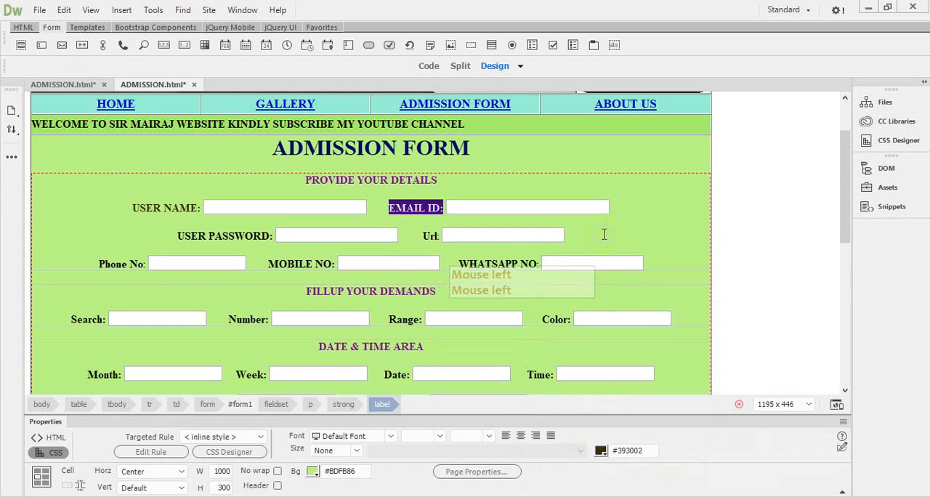
left_click(399, 207)
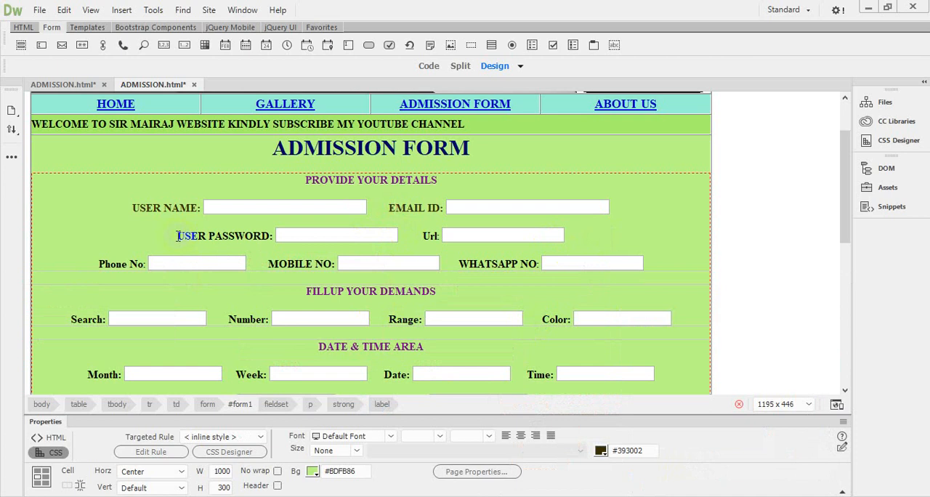
Step: Apply the copied color code #393002 to the USER PASSWORD label
left_click_drag(175, 236, 270, 236)
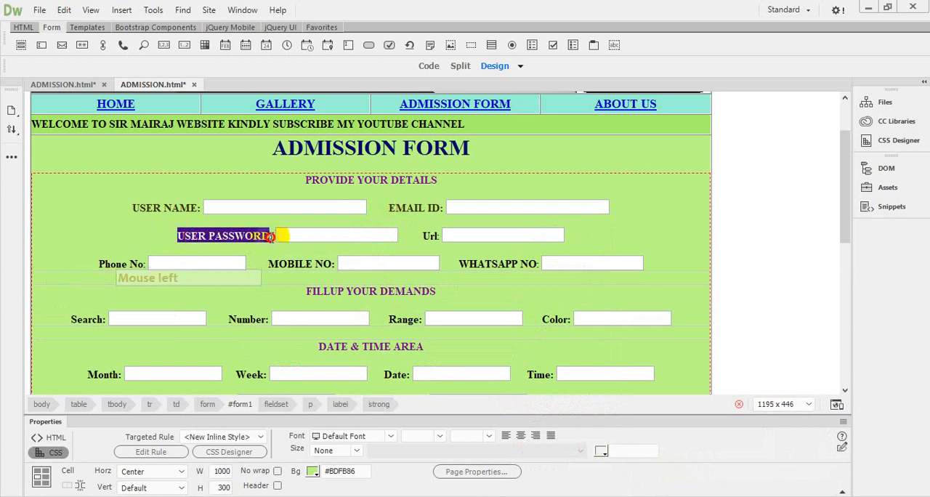
left_click(601, 452)
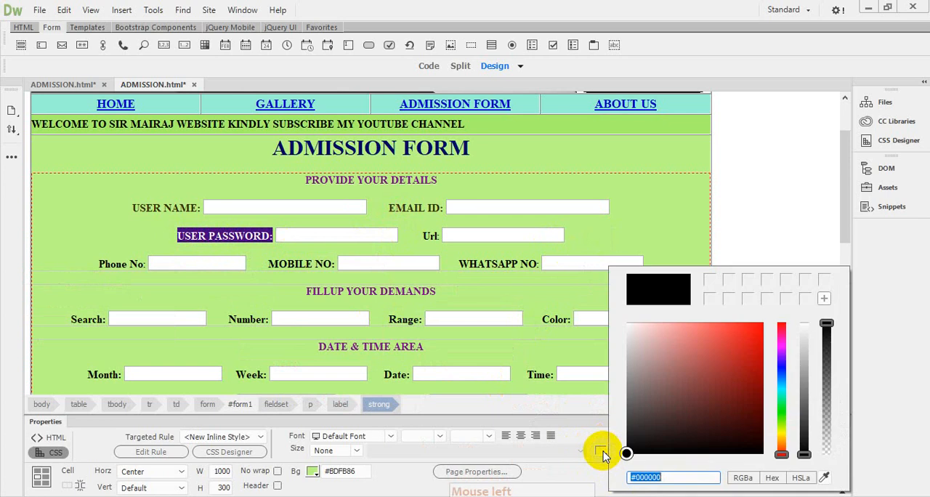
right_click(651, 477)
left_click(690, 349)
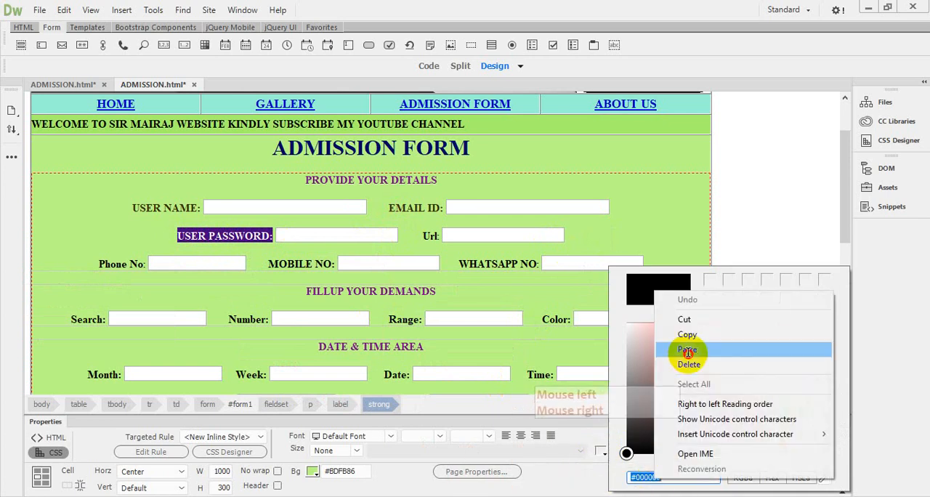
left_click(658, 242)
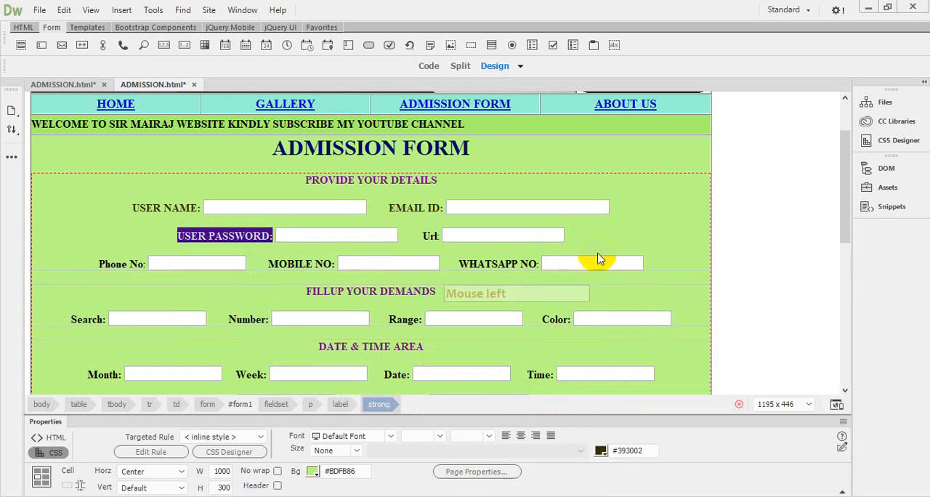
left_click(606, 236)
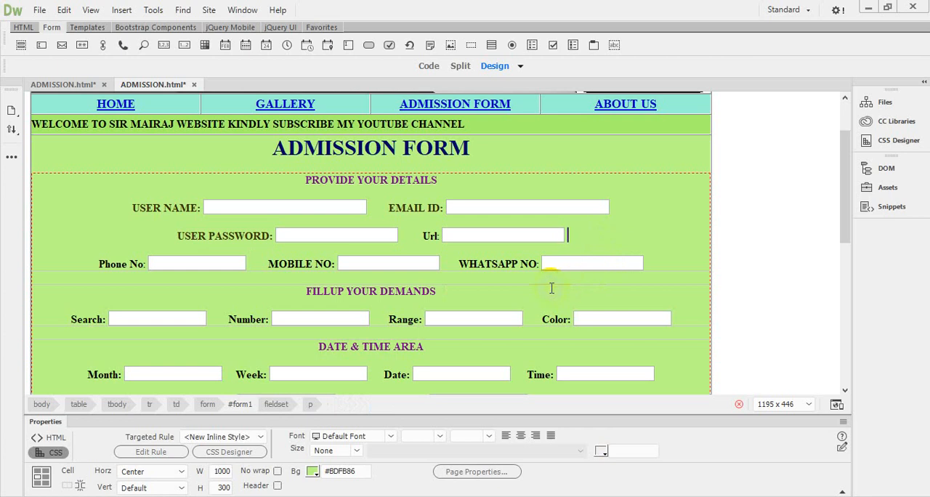
Step: Apply the copied dark brown color code to the Url label
left_click(422, 236)
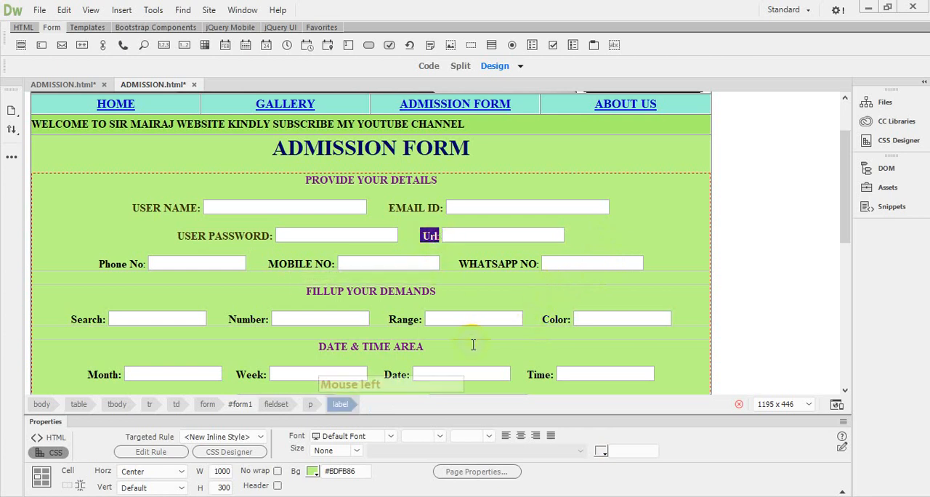
left_click(600, 451)
right_click(649, 477)
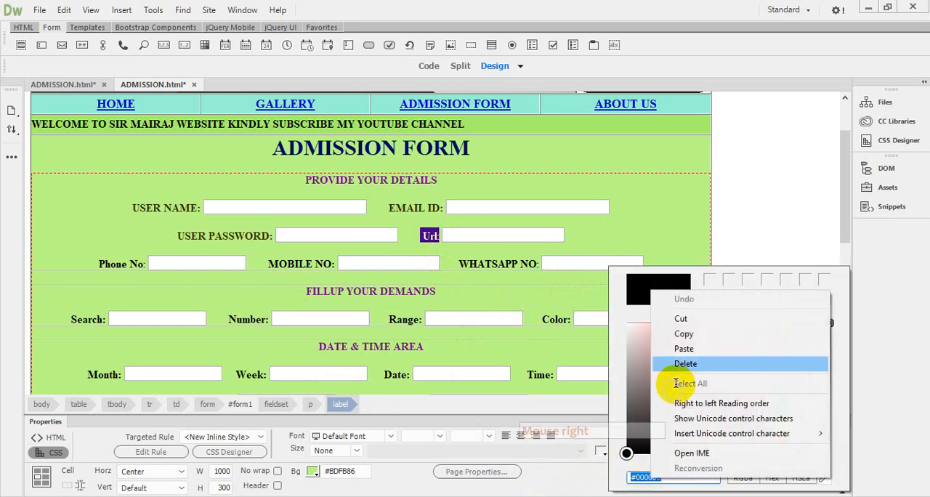
left_click(691, 353)
left_click(595, 225)
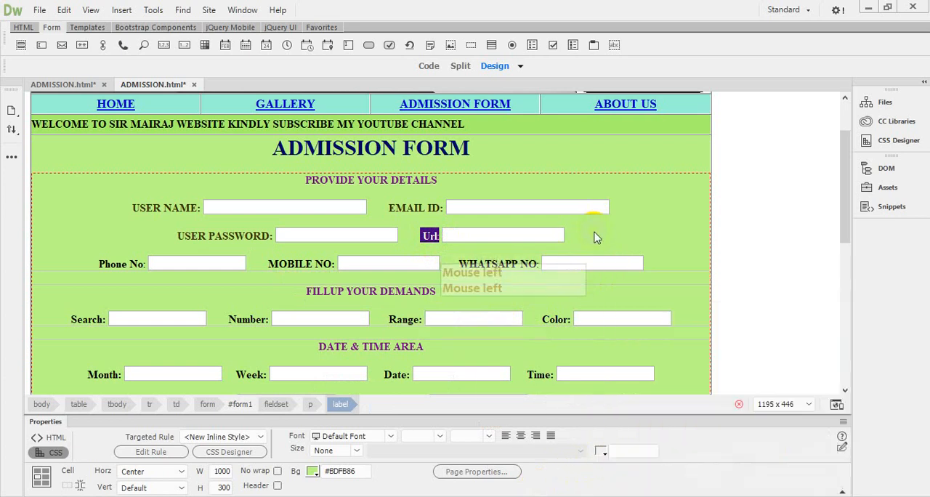
Step: Retype the Phone No label in capitals as PHONE NO, ending with a colon
left_click(115, 265)
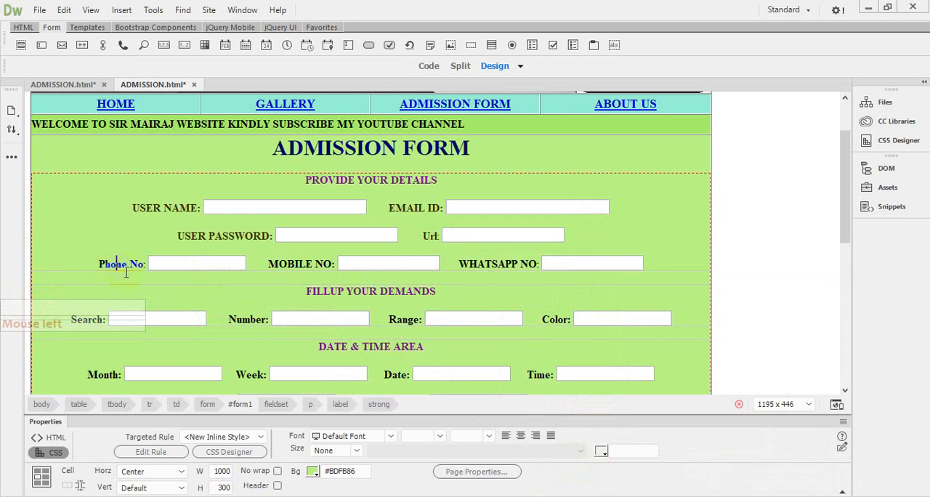
double_click(103, 263)
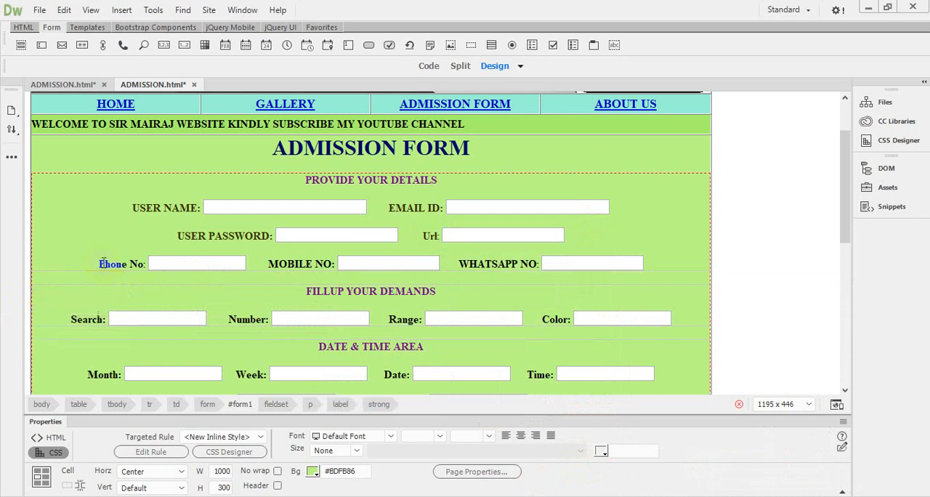
left_click(102, 263)
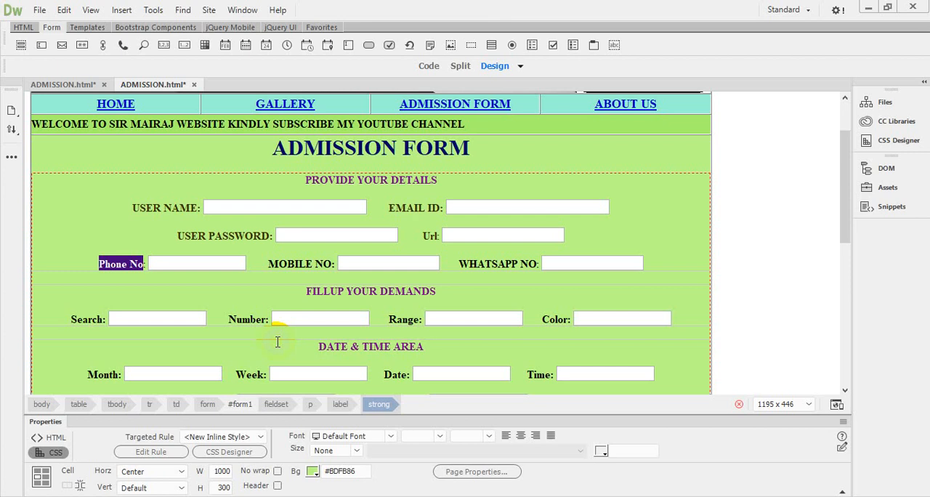
type("PHO")
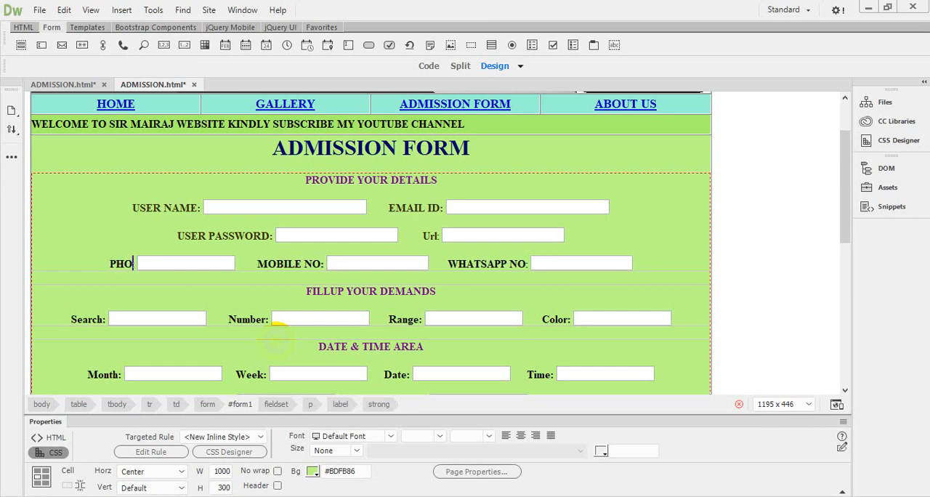
type("NE ")
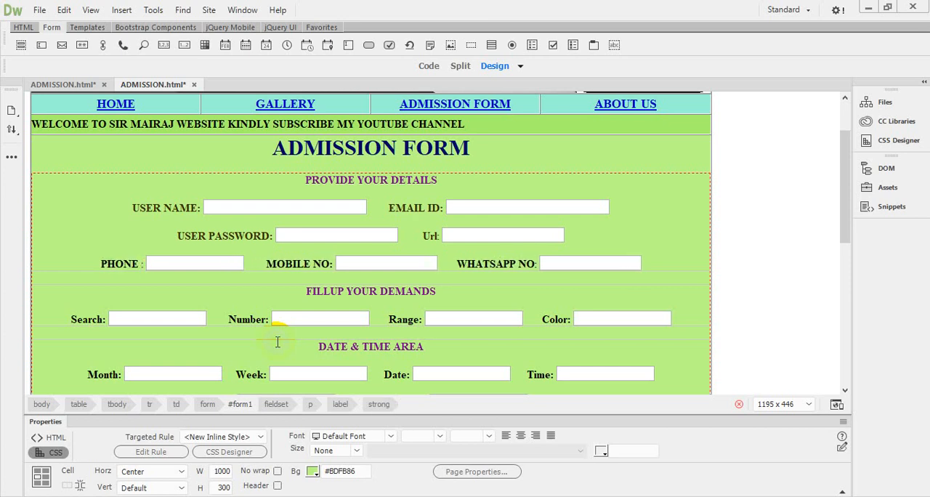
type("NO")
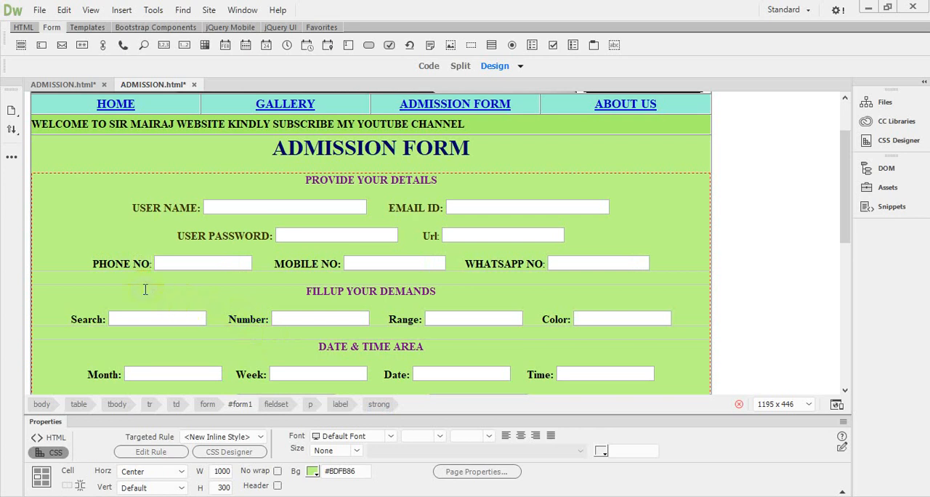
type(":")
Step: Apply the copied color code #393002 to the PHONE NO label
left_click_drag(93, 264, 118, 266)
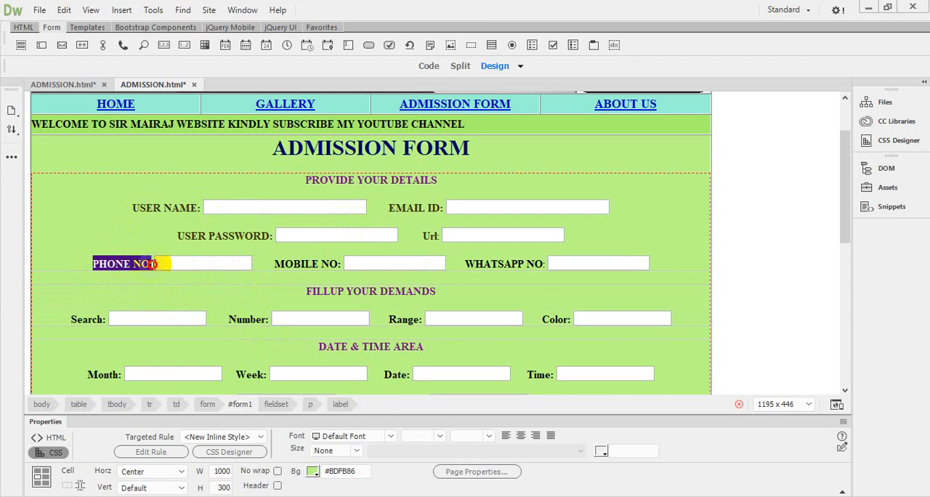
left_click(601, 451)
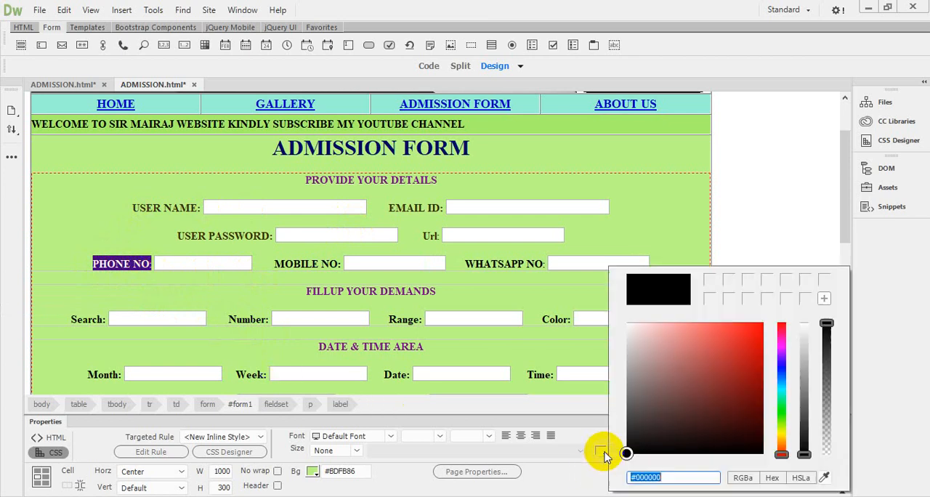
right_click(649, 477)
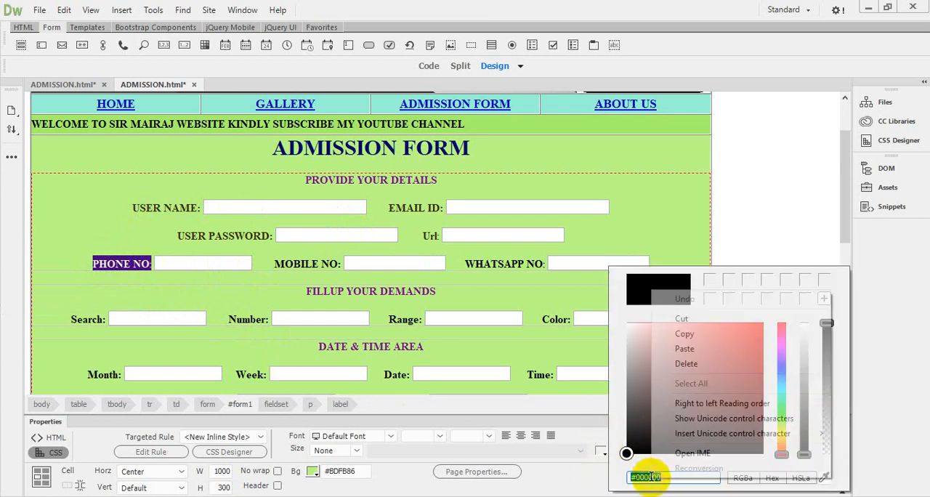
left_click(684, 349)
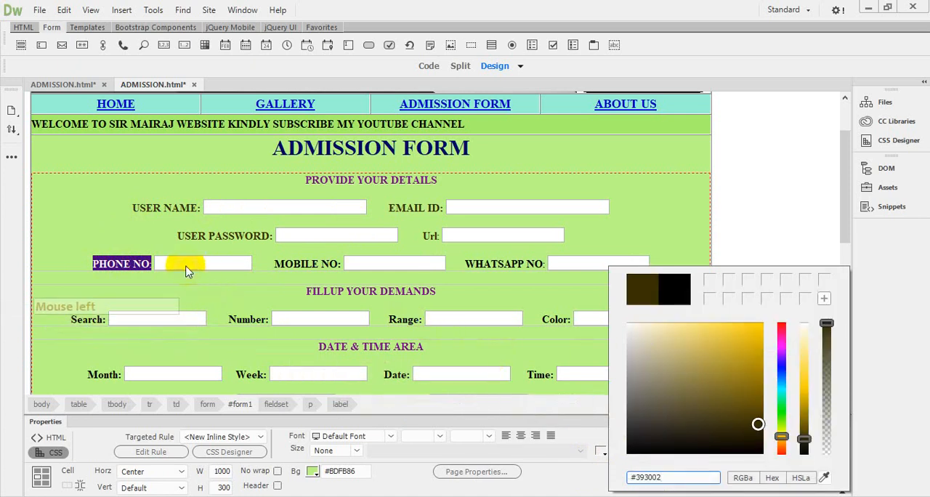
left_click(145, 267)
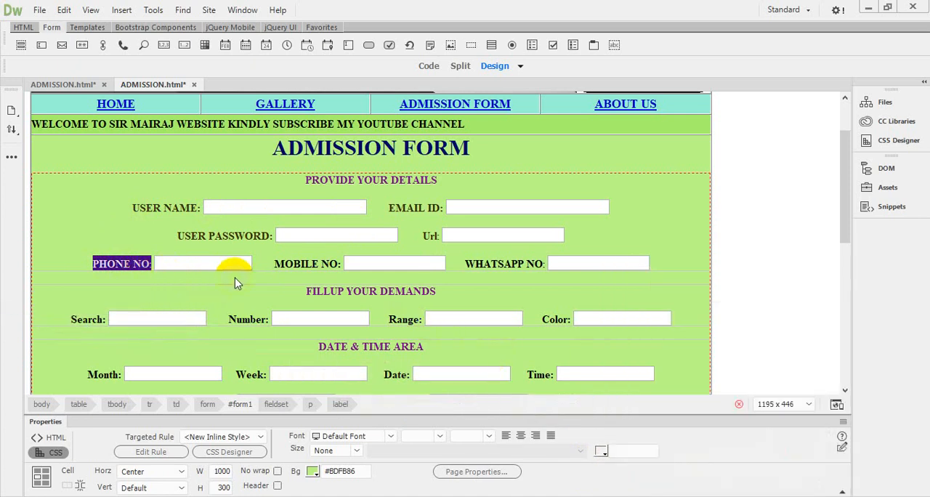
Step: Retype the Url label in capitals as URL, keeping its colon
double_click(429, 235)
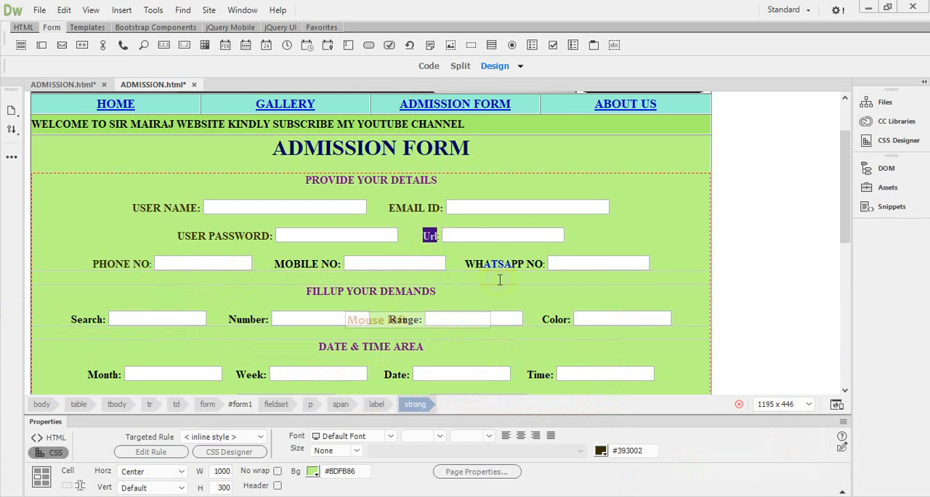
type("URL")
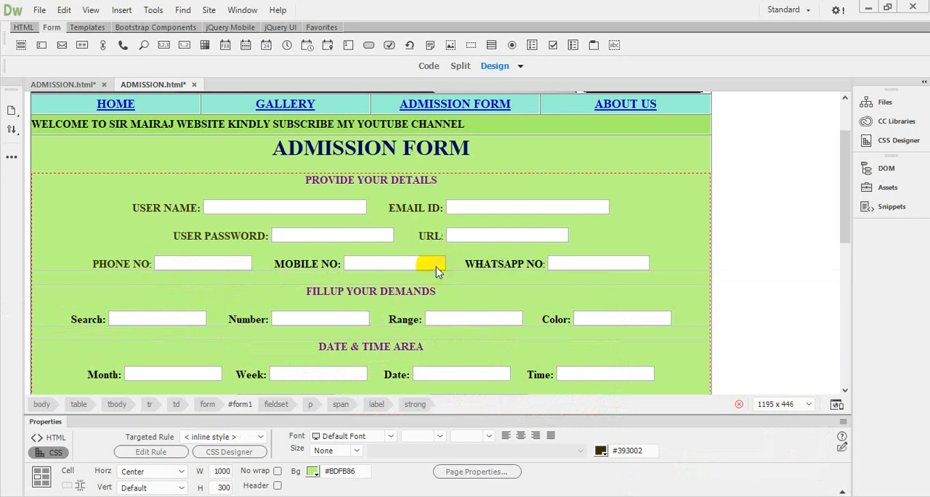
Step: Apply the copied color code #393002 to the MOBILE NO label
left_click_drag(275, 266, 345, 264)
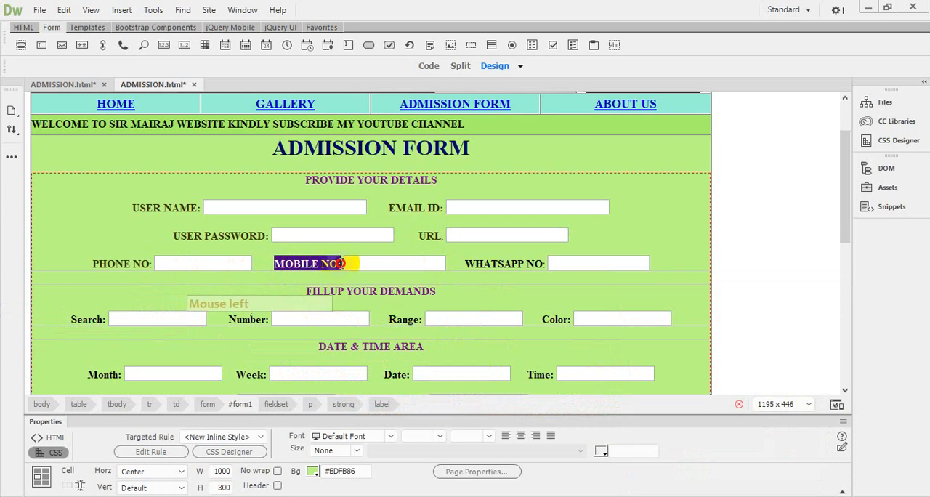
left_click(602, 452)
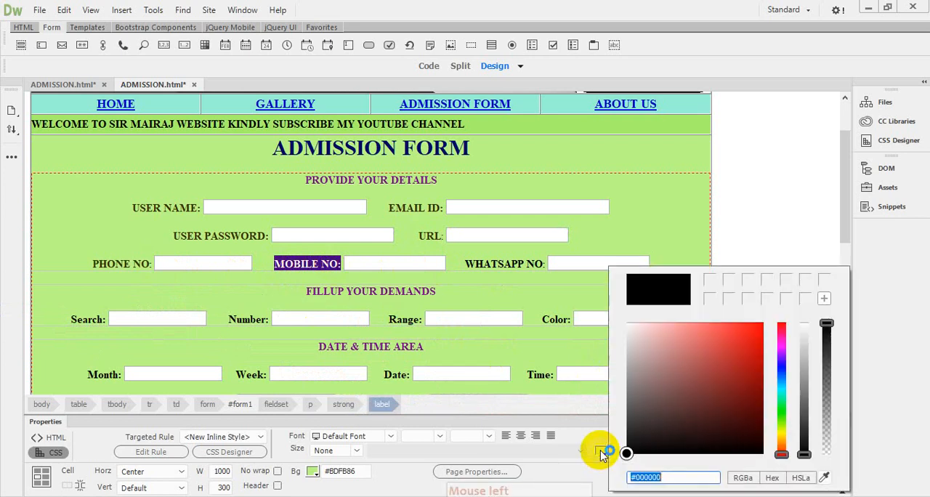
right_click(656, 476)
left_click(694, 348)
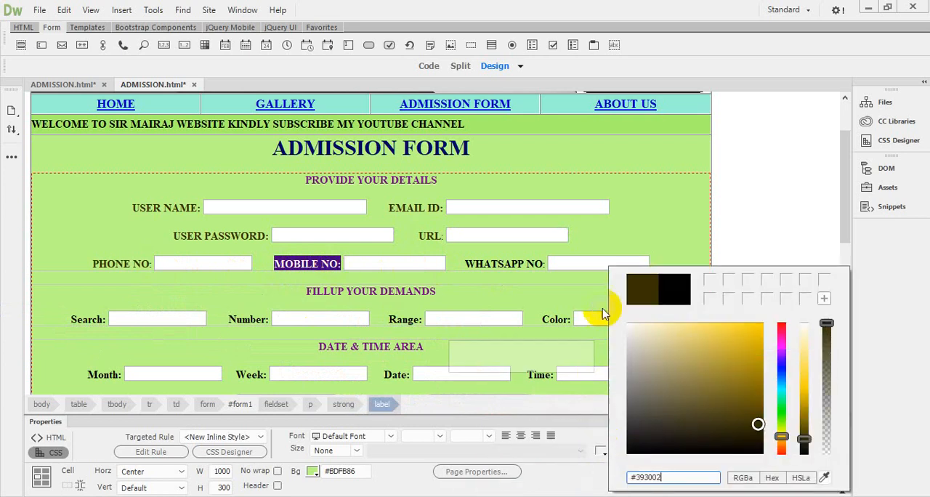
left_click(632, 237)
Step: Apply the copied color code #393002 to the WHATSAPP NO label, including its colon
left_click(493, 265)
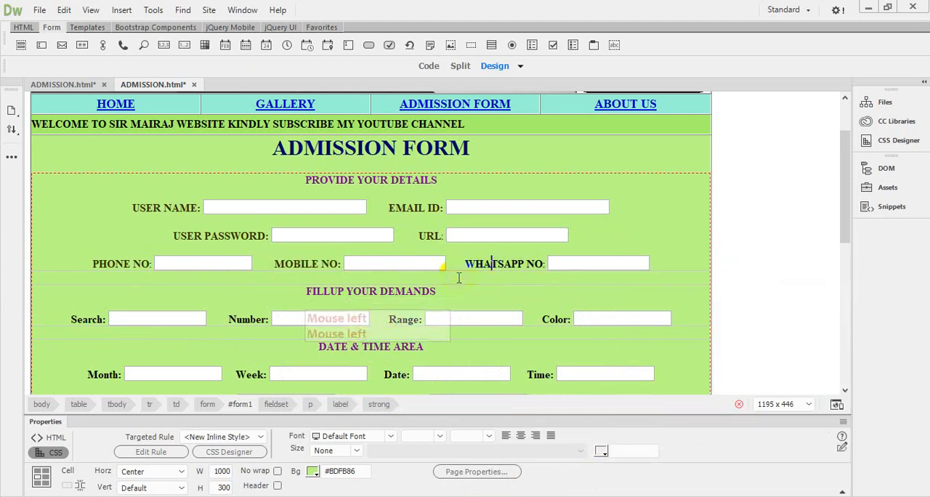
left_click_drag(466, 264, 553, 262)
left_click(600, 452)
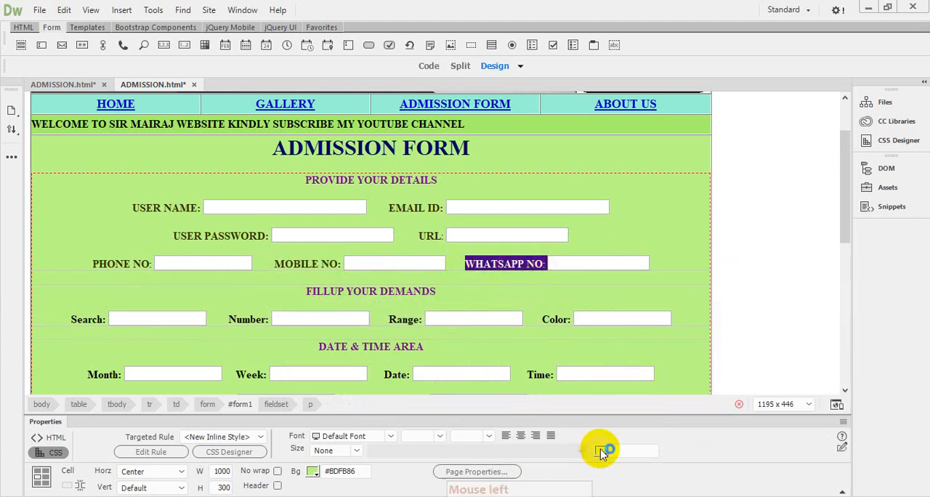
left_click(660, 481)
right_click(649, 477)
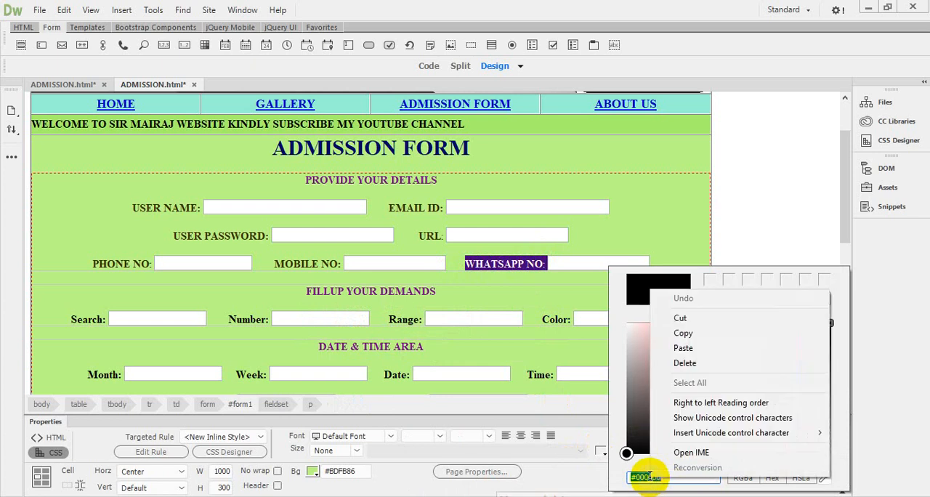
left_click(686, 349)
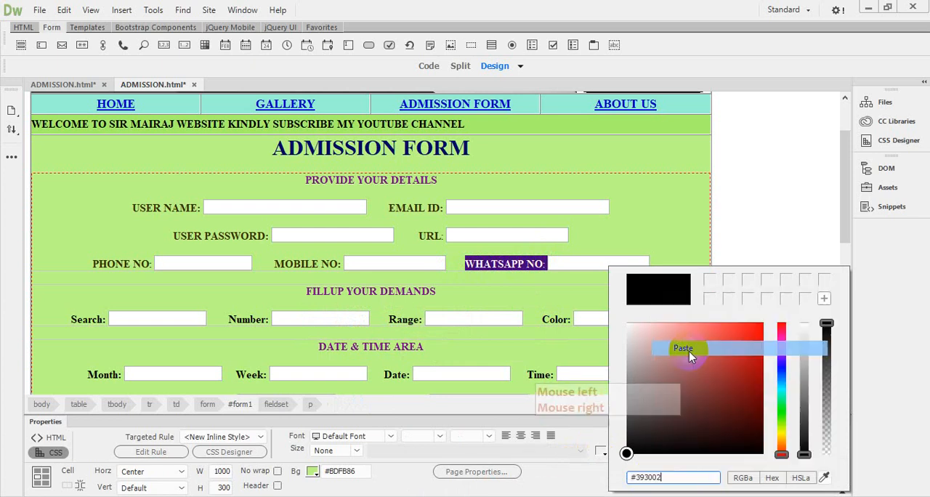
left_click(538, 265)
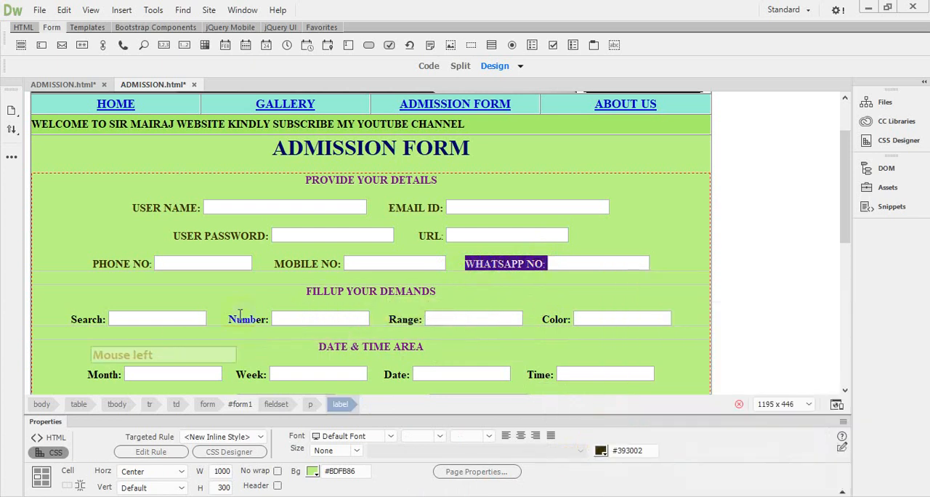
left_click(337, 184)
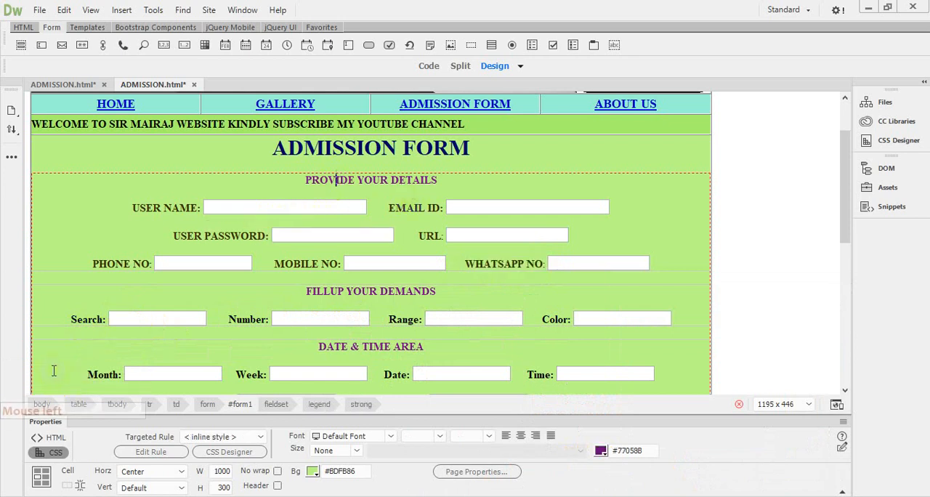
Step: Retype the Search label under FILLUP YOUR DEMANDS in capitals as SEARCH
left_click(73, 318)
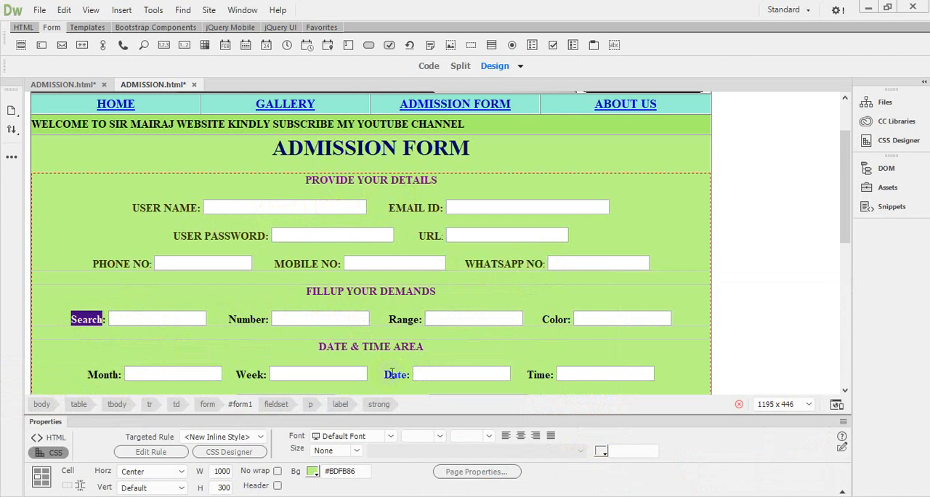
type("SE")
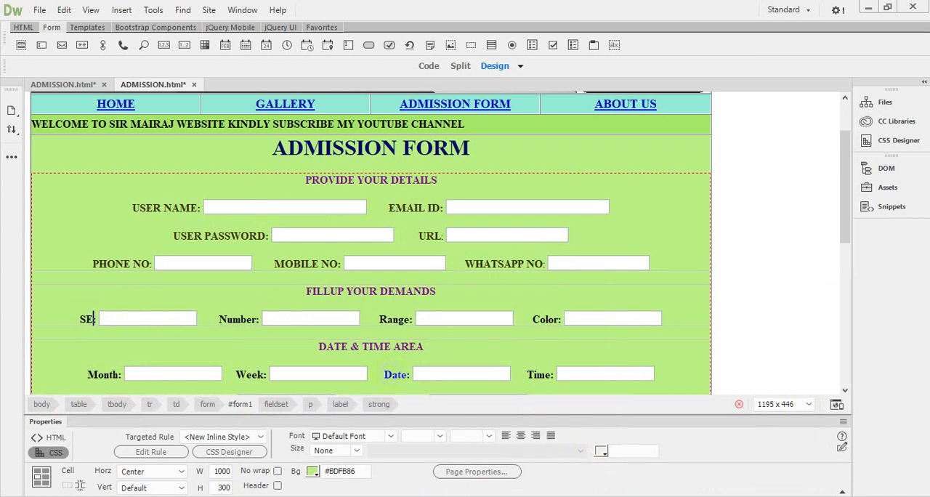
type("ARCH")
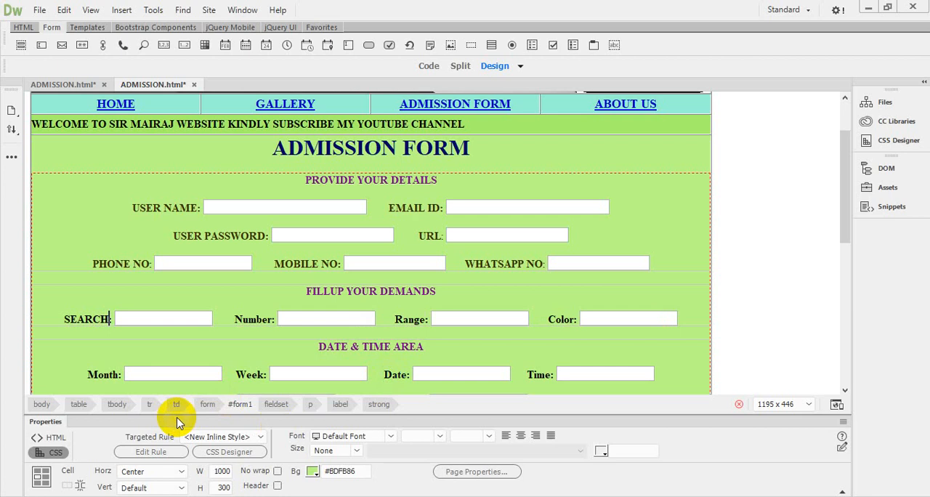
Step: Apply the copied color code #393002 to the SEARCH label and its colon
left_click_drag(65, 320, 124, 318)
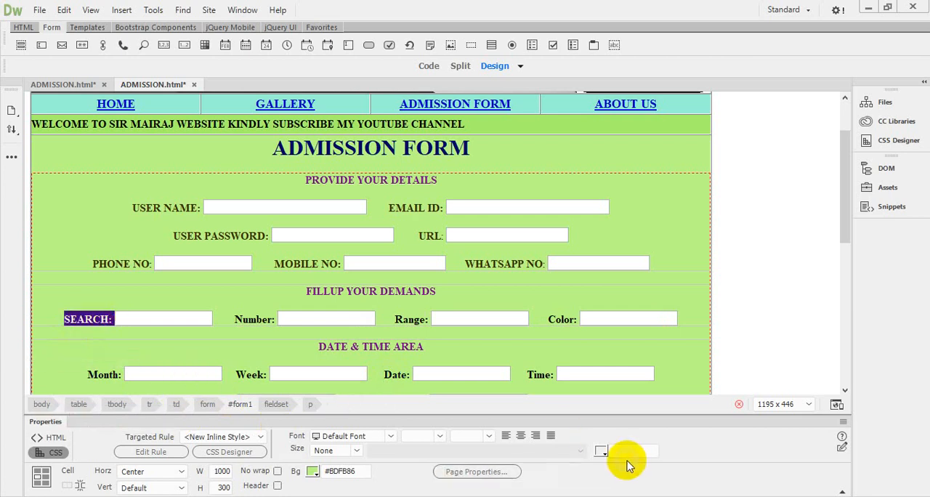
left_click(601, 451)
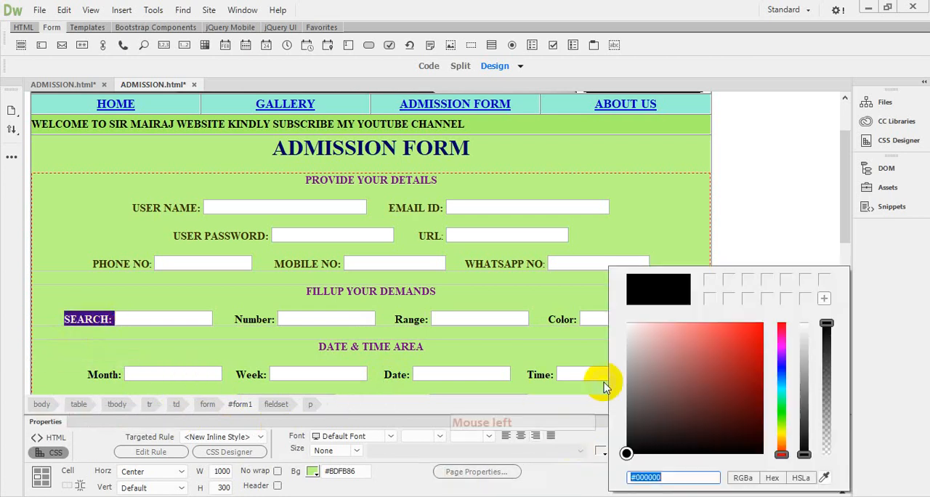
right_click(644, 477)
left_click(664, 348)
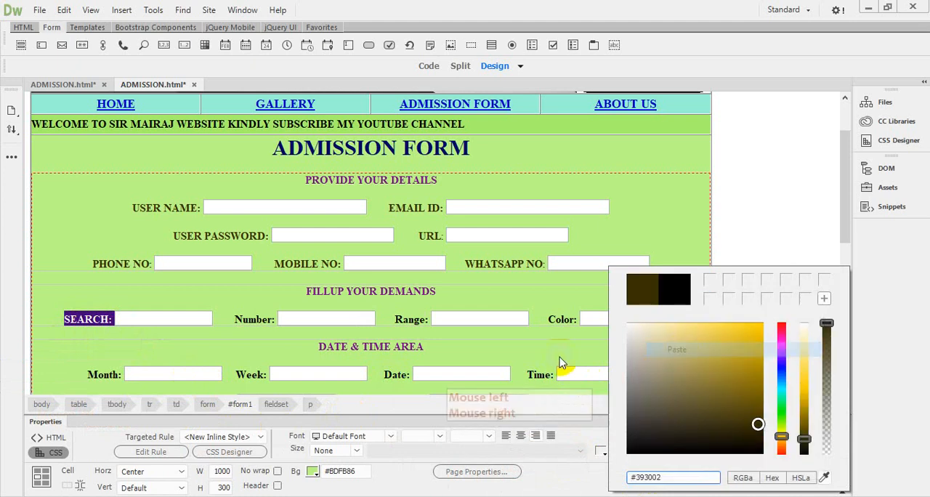
left_click(262, 324)
Step: Retype the Number label under FILLUP YOUR DEMANDS in capitals as NUMBER
left_click(247, 319)
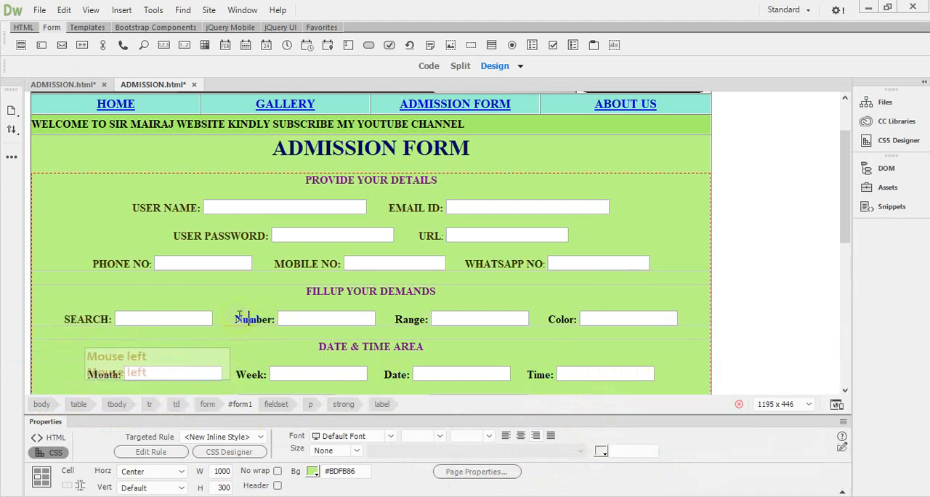
double_click(237, 317)
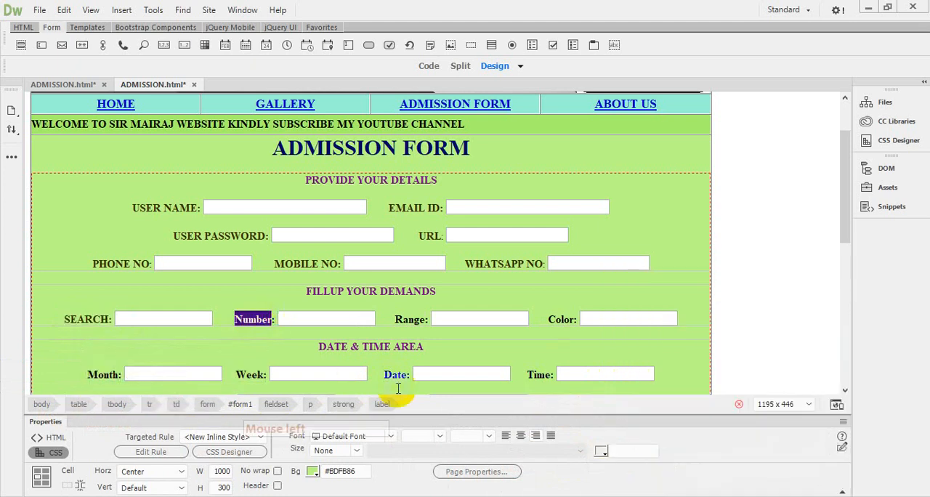
type("NUM")
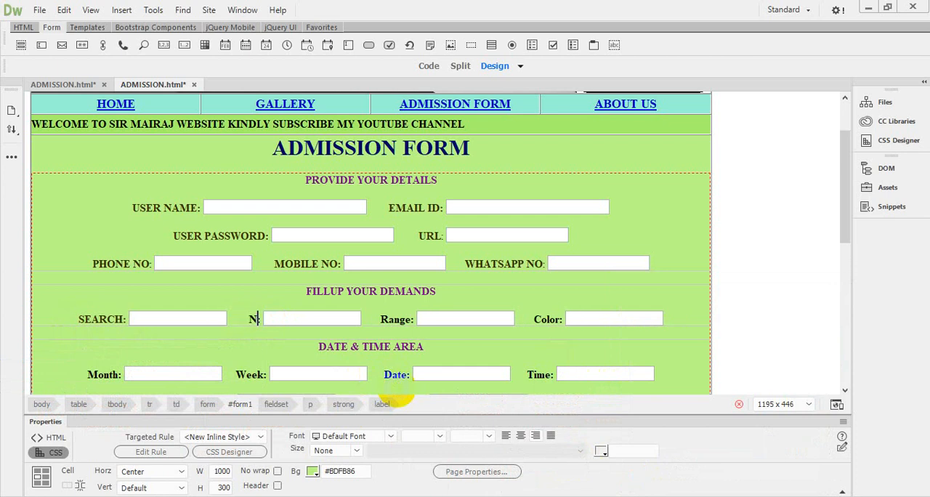
type("BER")
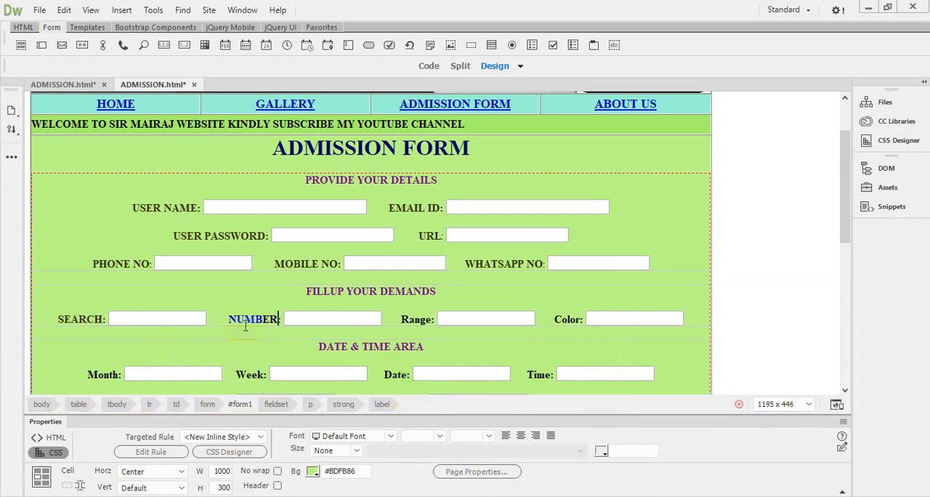
Step: Apply the copied color code #393002 to the NUMBER label and its colon
left_click_drag(231, 319, 281, 320)
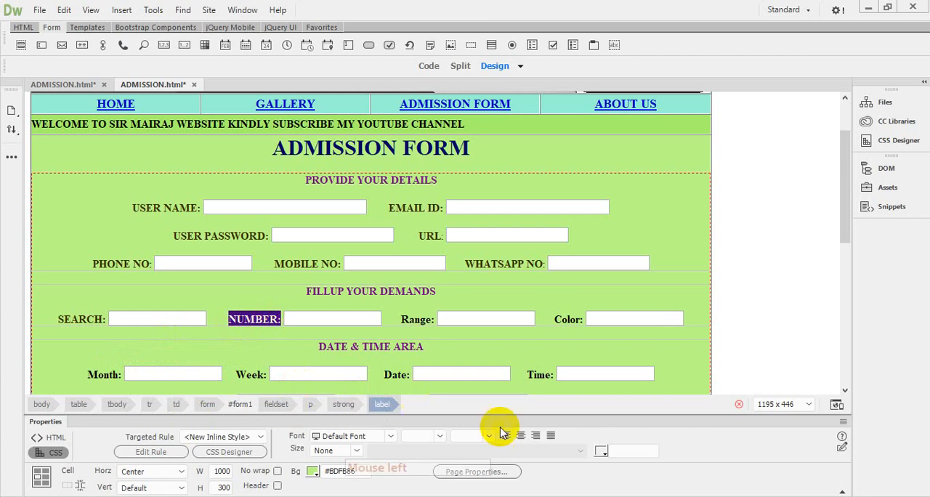
left_click(602, 451)
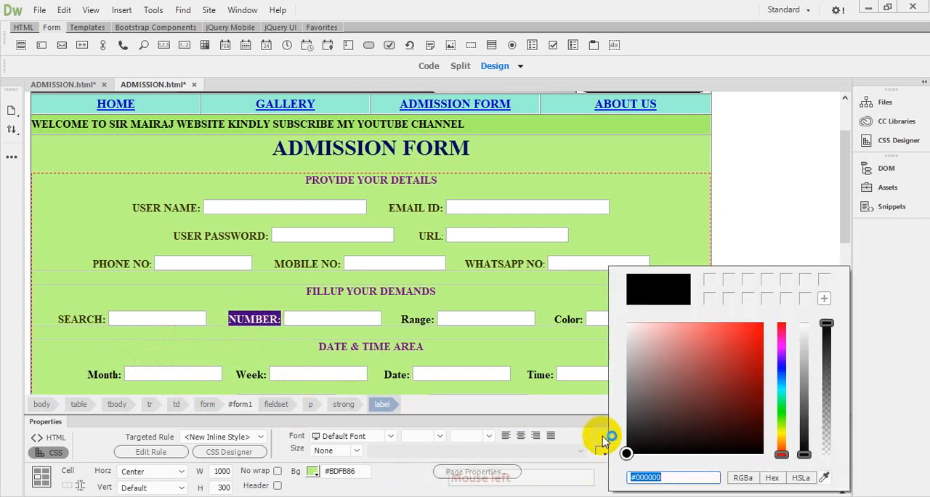
right_click(644, 477)
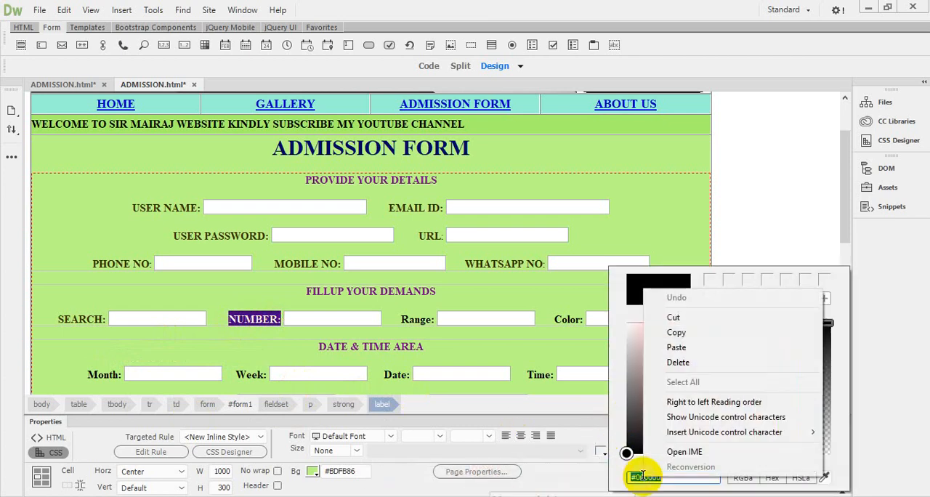
left_click(694, 345)
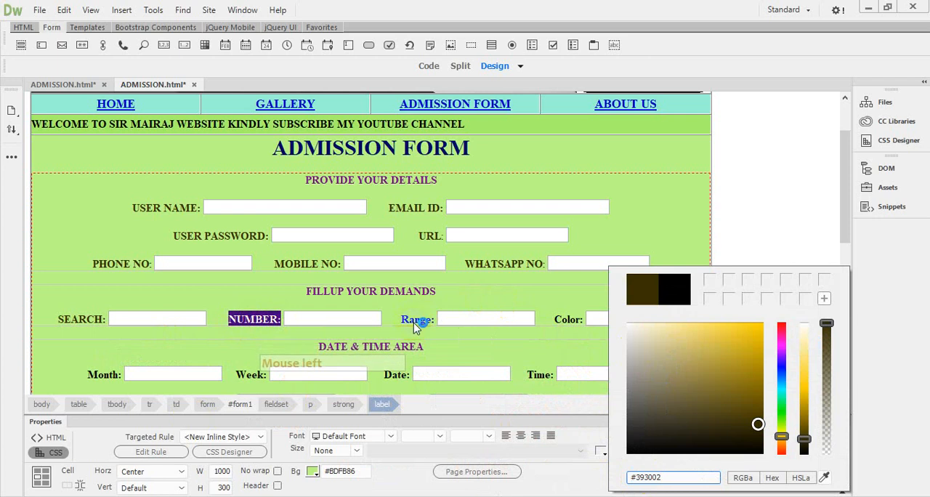
left_click(429, 392)
left_click(255, 319)
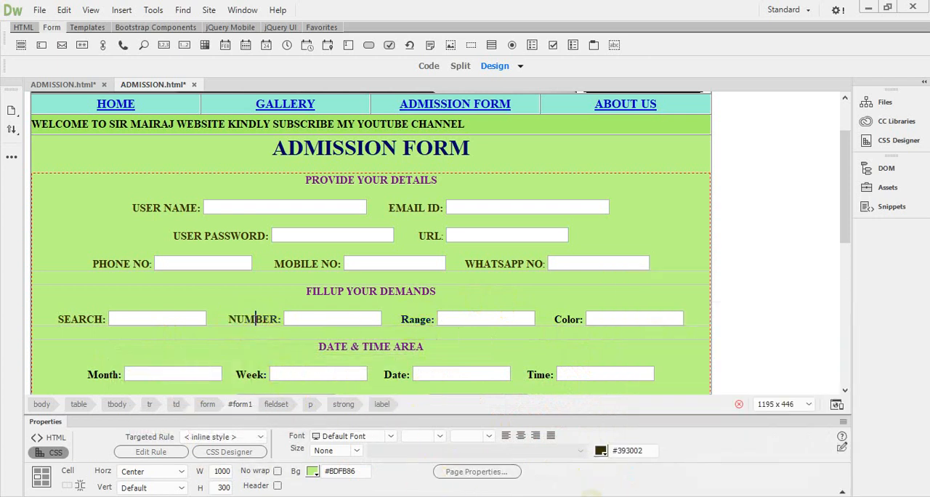
left_click(437, 298)
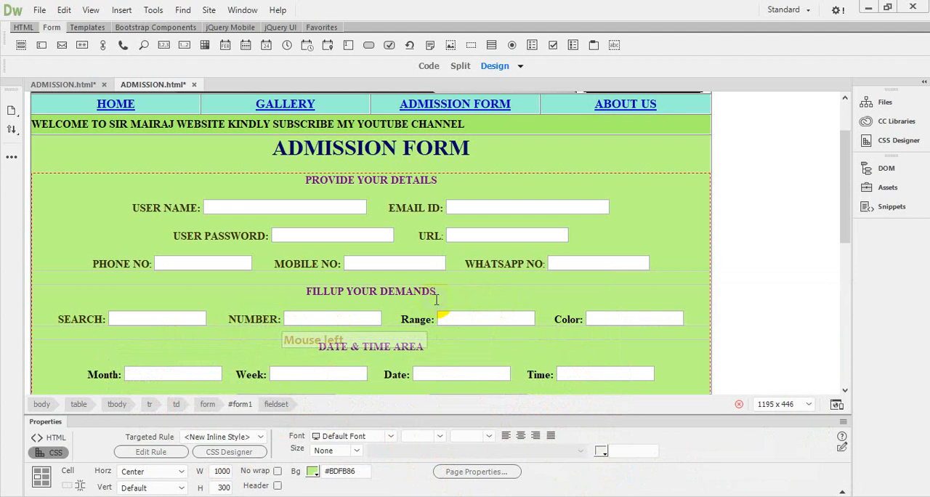
Step: Convert the Range label under FILLUP YOUR DEMANDS to uppercase with the text case conversion command
left_click(417, 318)
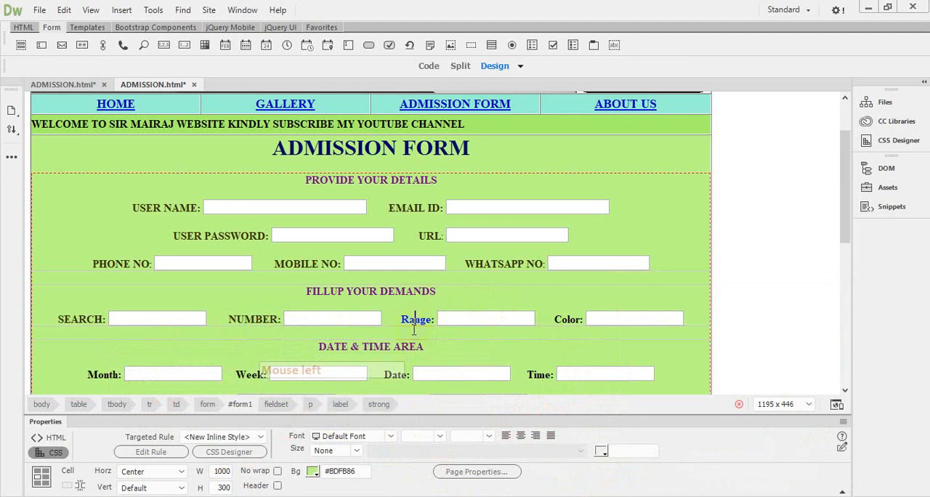
left_click_drag(401, 319, 436, 320)
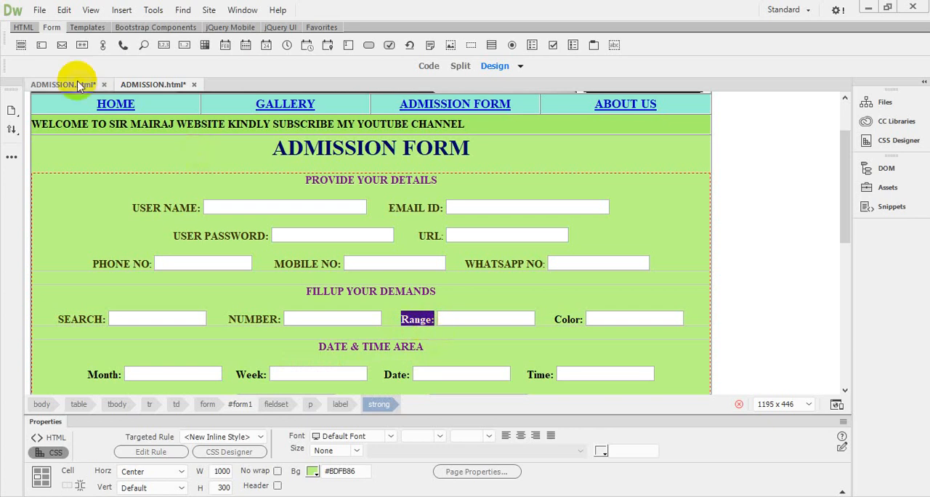
left_click(64, 12)
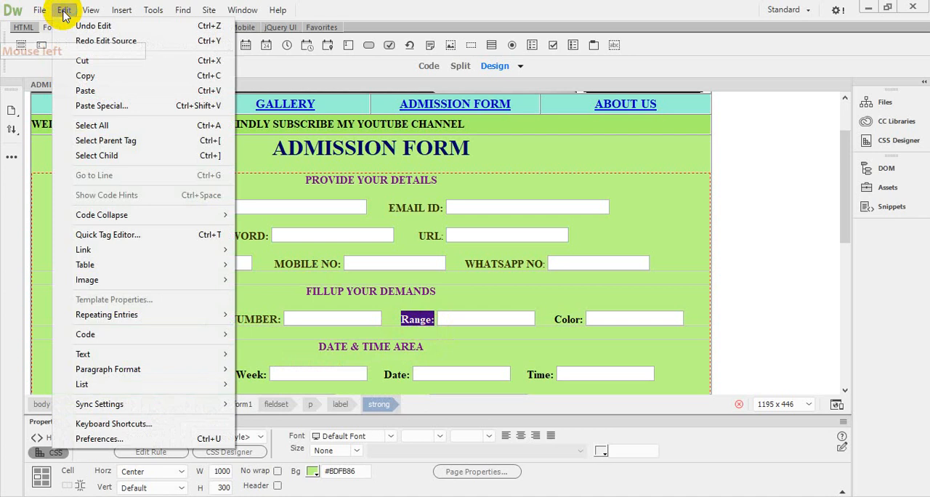
mouse_move(104, 354)
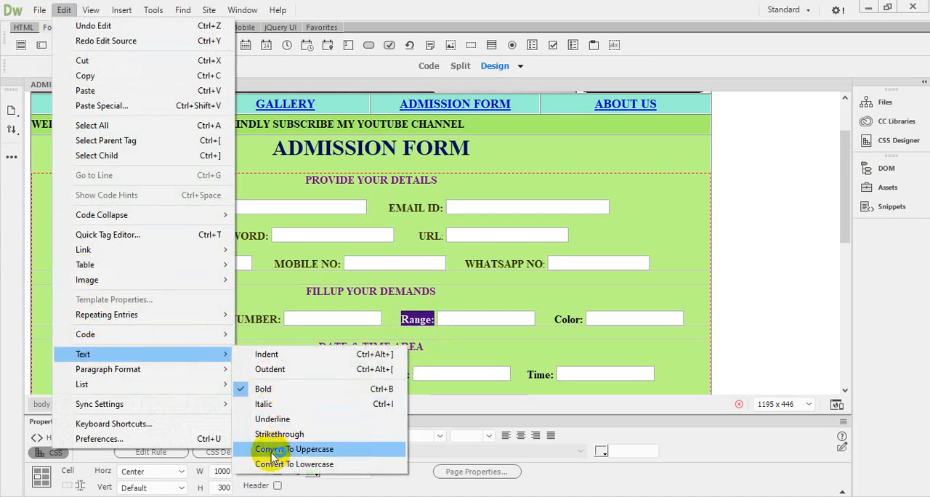
left_click(316, 451)
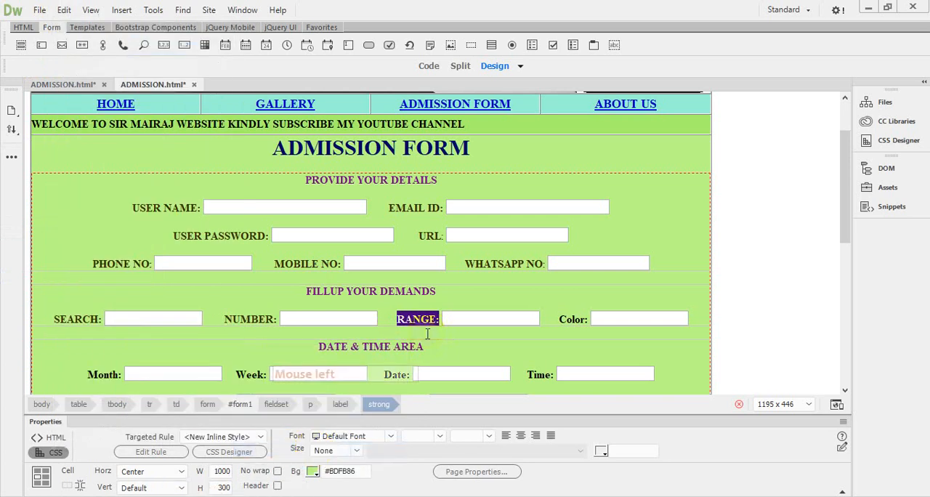
Step: Apply the copied color code #393002 to the selected RANGE label
left_click(603, 452)
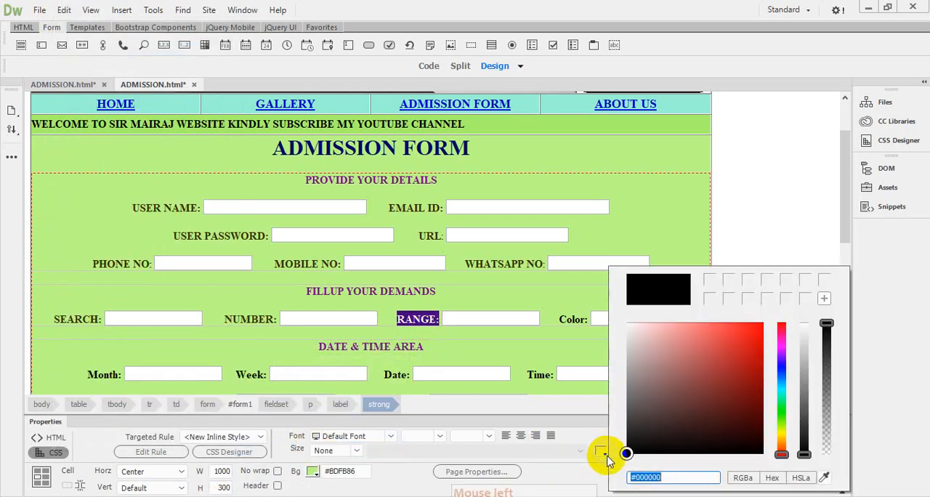
right_click(647, 474)
left_click(696, 294)
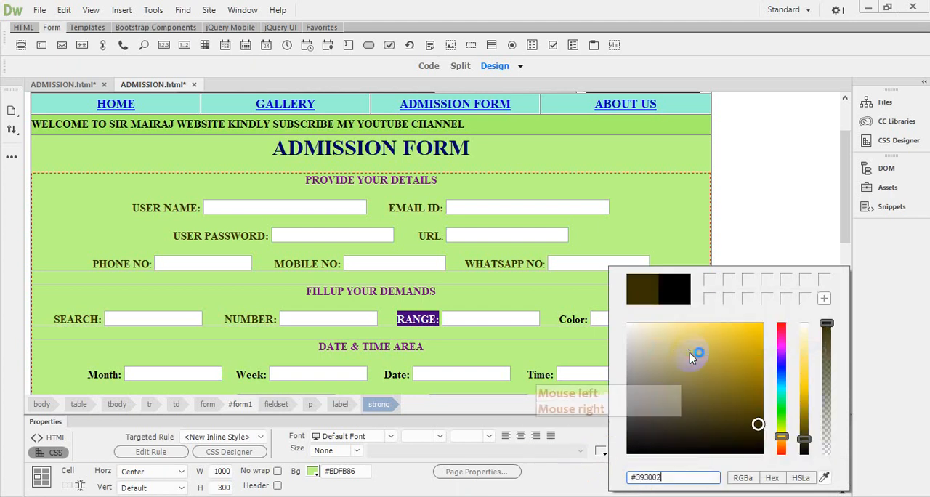
left_click(570, 324)
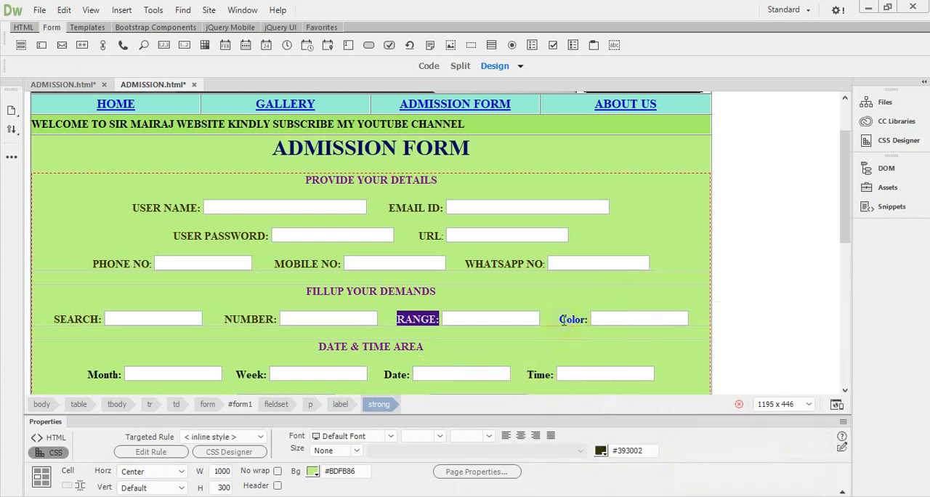
Step: Convert the Color label under FILLUP YOUR DEMANDS to uppercase with the text case conversion command
left_click(563, 320)
left_click_drag(563, 322, 588, 321)
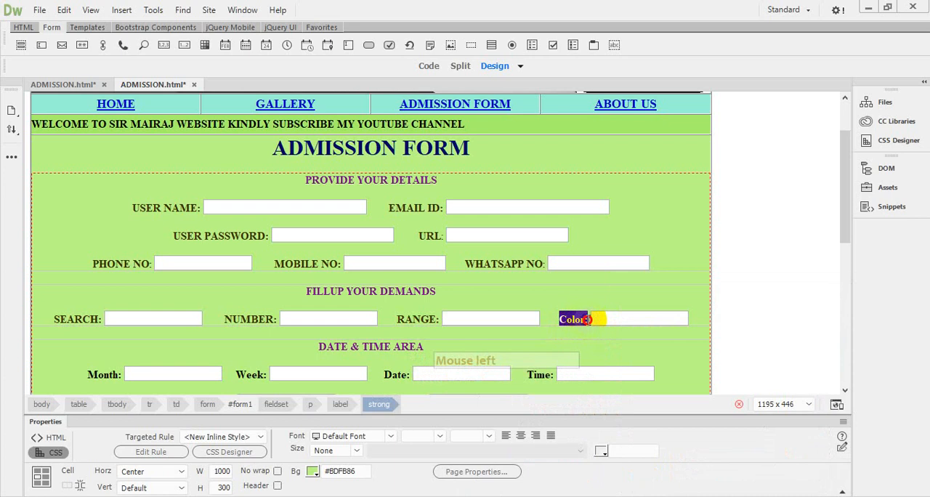
left_click(64, 12)
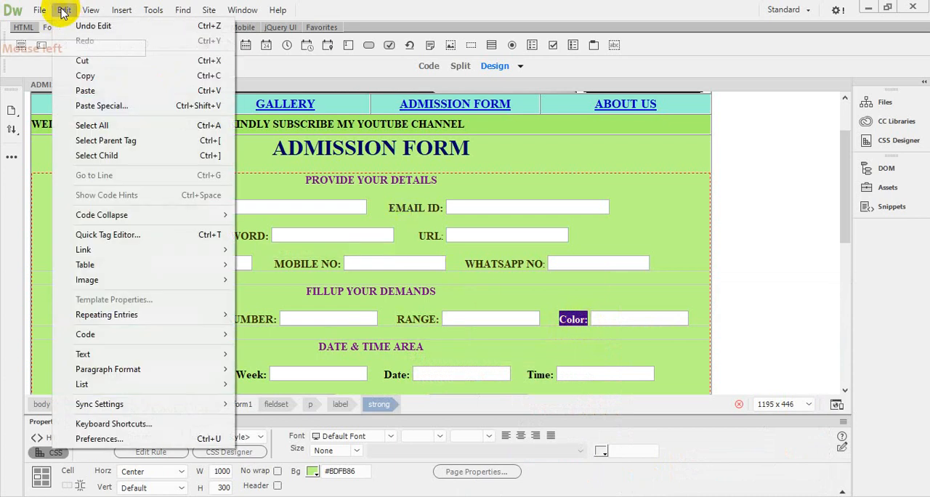
mouse_move(125, 354)
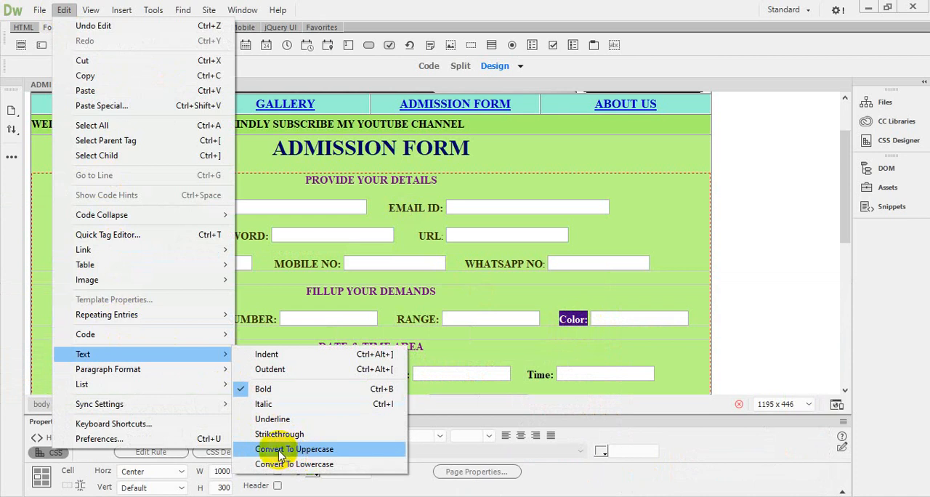
left_click(303, 451)
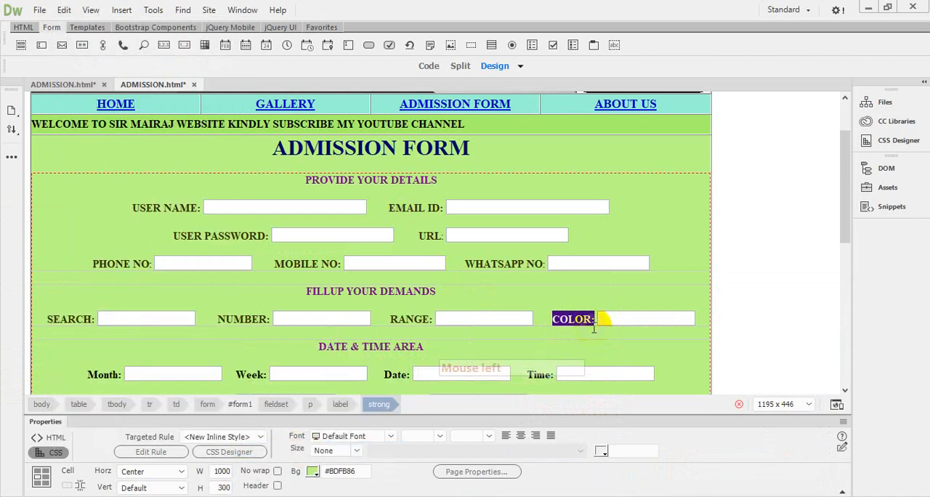
Step: Apply the copied color code #393002 to the selected COLOR label
left_click(592, 451)
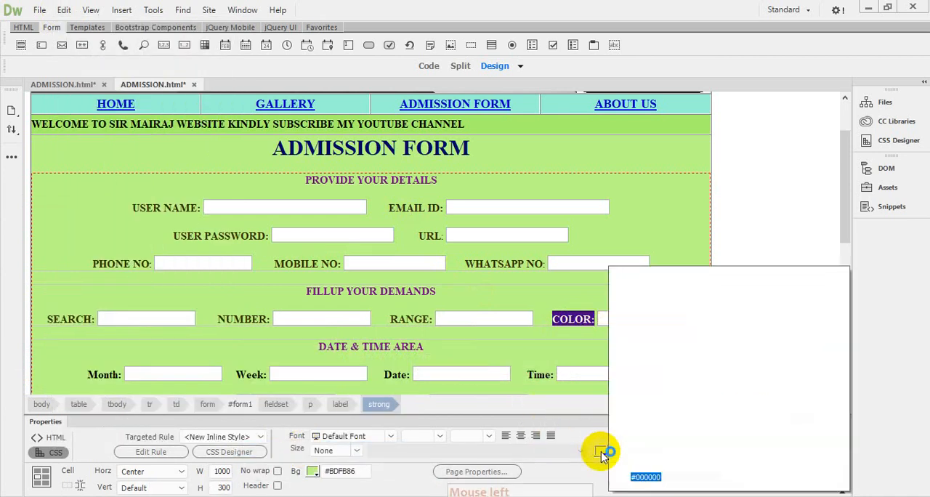
right_click(647, 475)
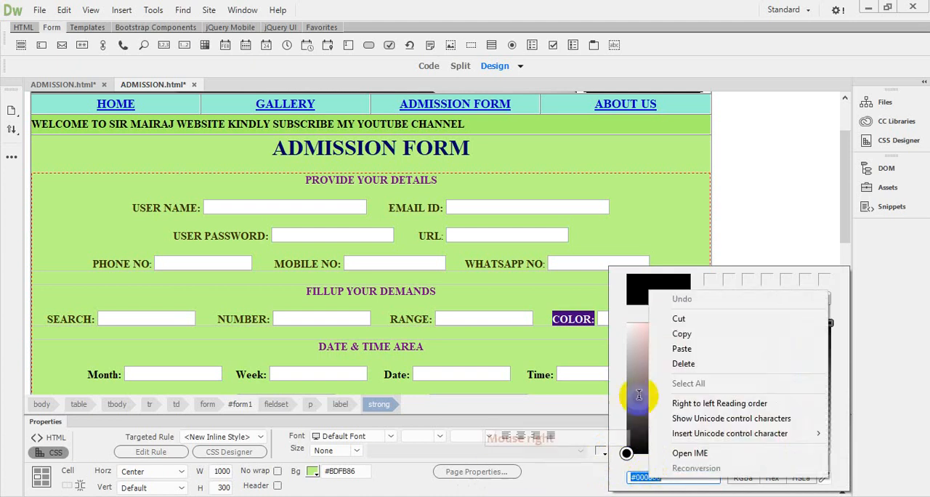
left_click(680, 350)
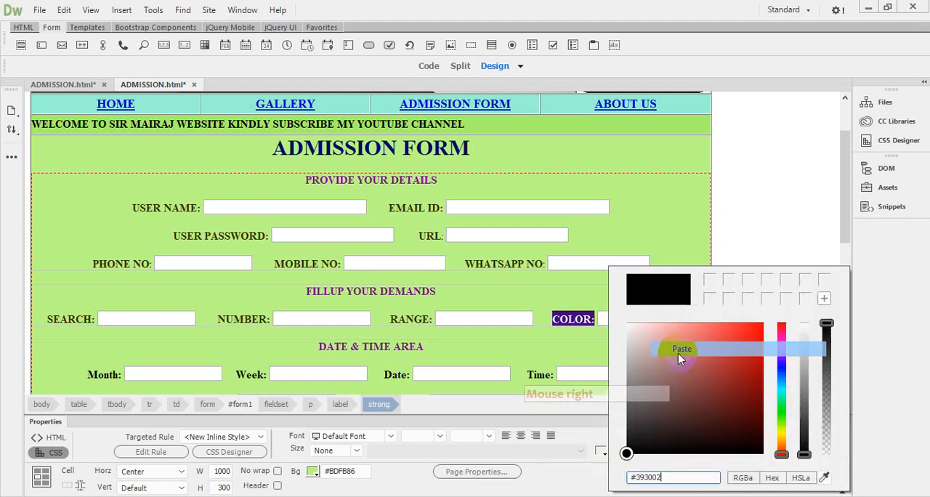
left_click(581, 320)
left_click(359, 317)
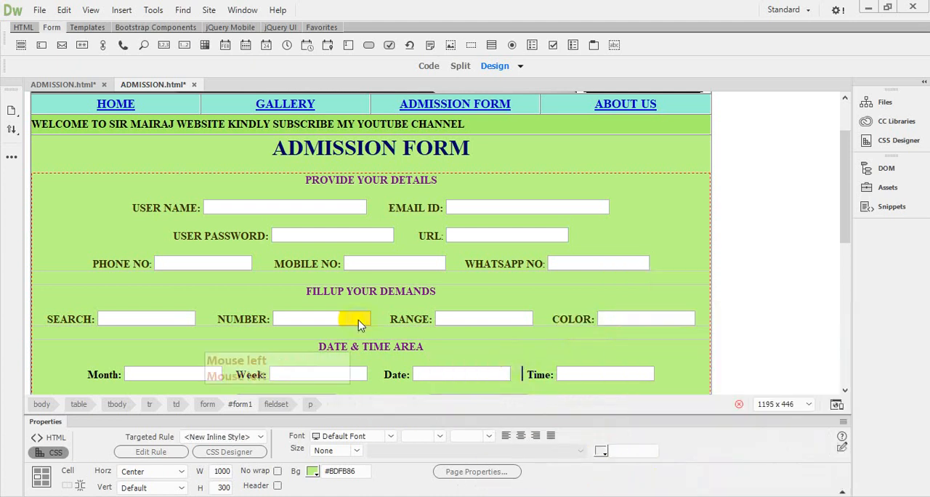
Step: Convert the Month label under DATE & TIME AREA to uppercase with the text case conversion command
left_click(86, 375)
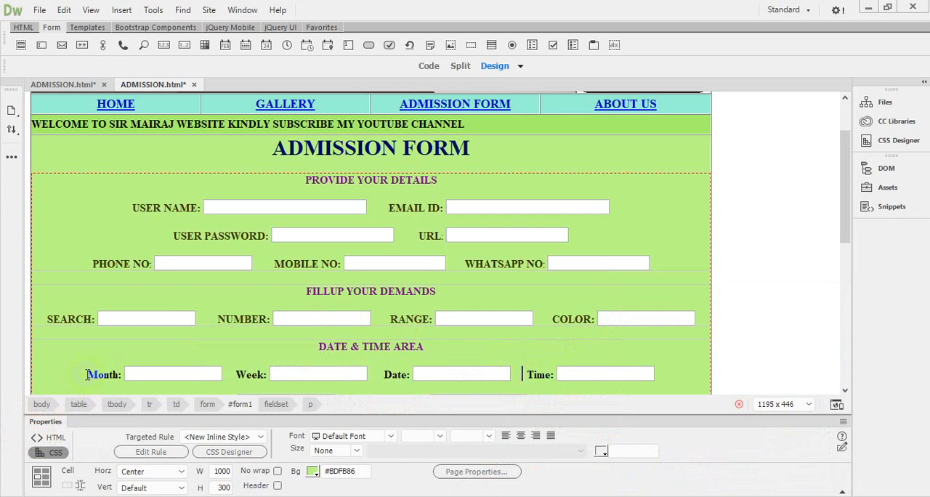
left_click_drag(85, 374, 115, 374)
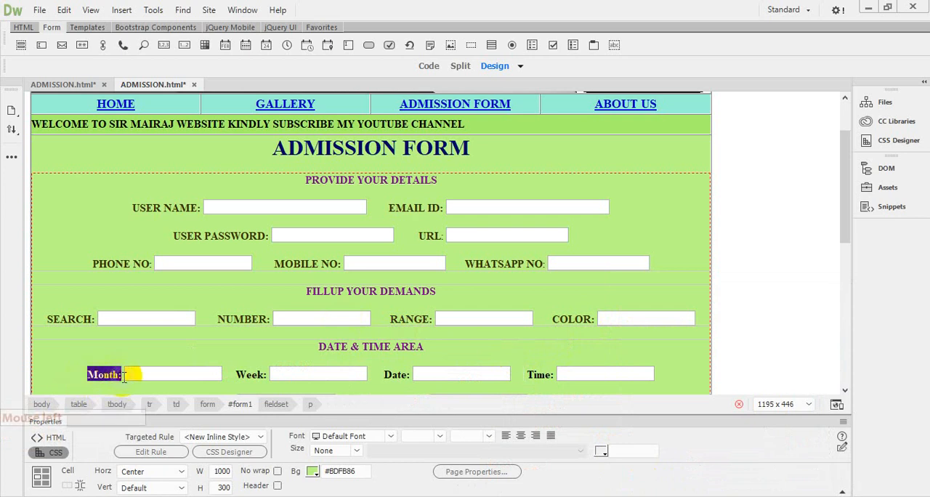
left_click(66, 11)
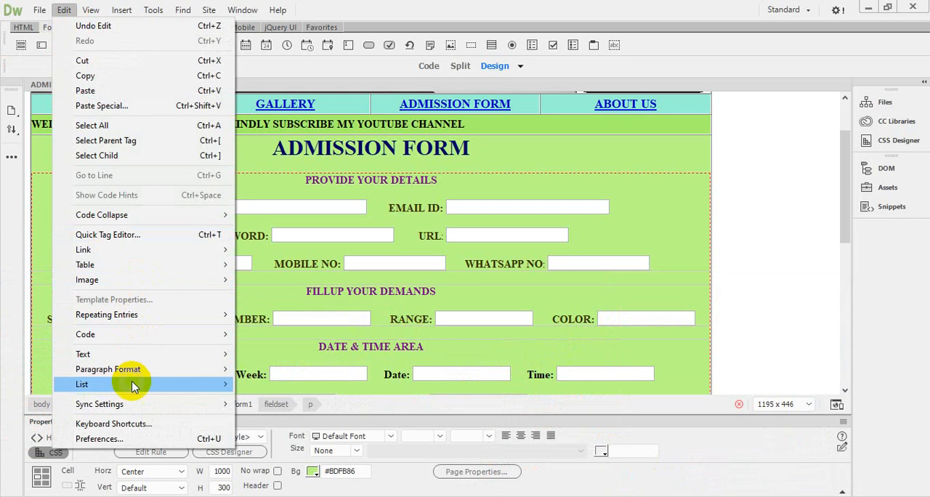
mouse_move(124, 354)
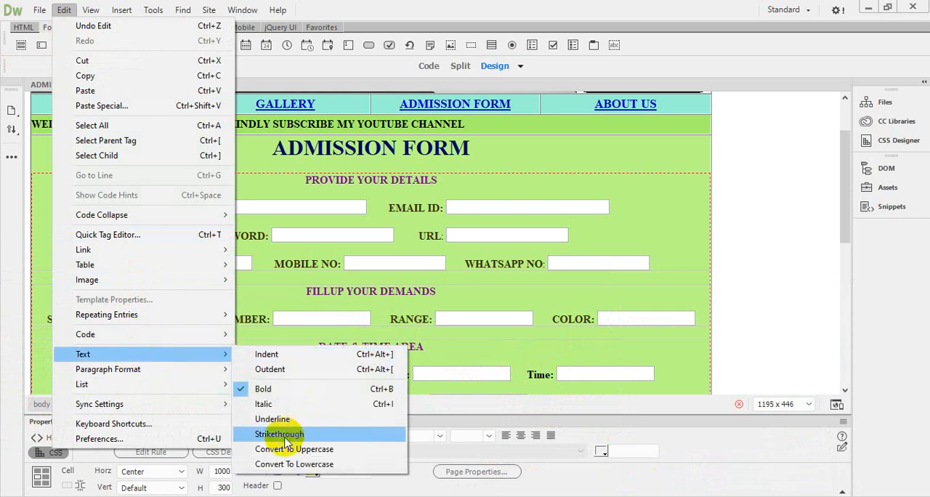
left_click(309, 449)
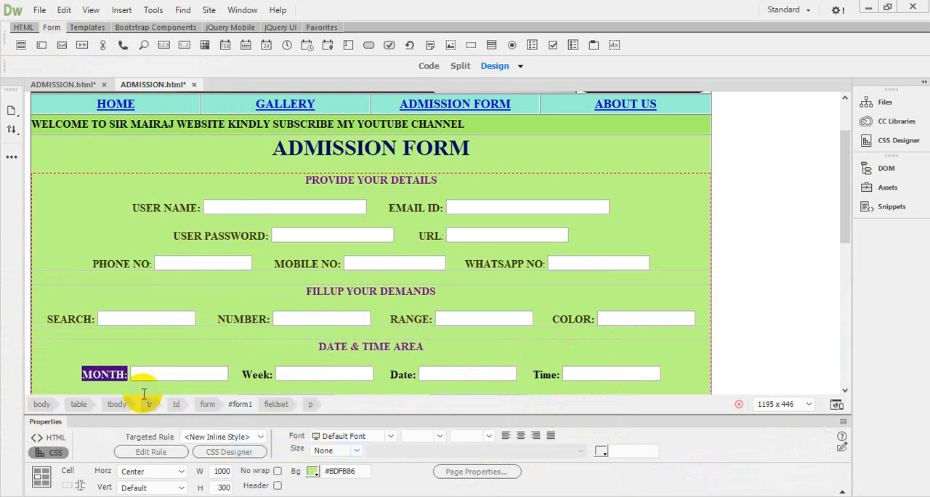
Step: Apply the copied color code #393002 to the selected MONTH label
left_click(600, 452)
double_click(648, 476)
right_click(647, 477)
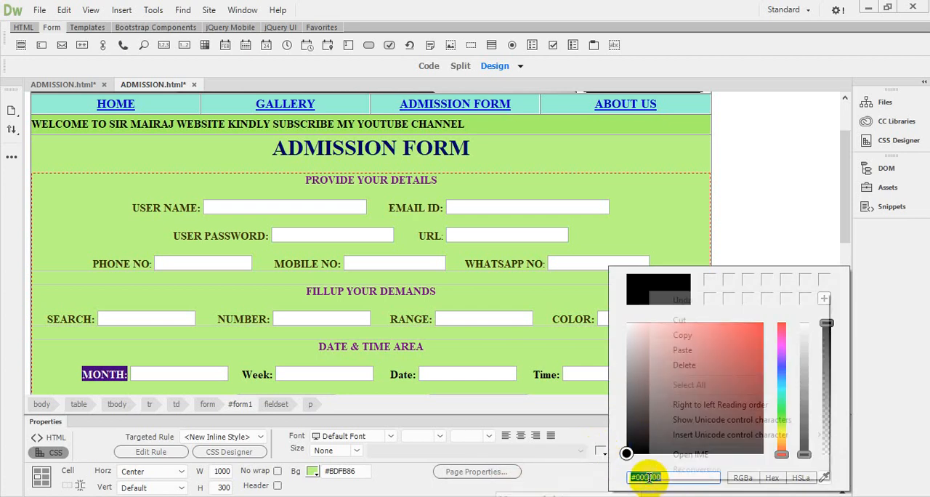
left_click(683, 351)
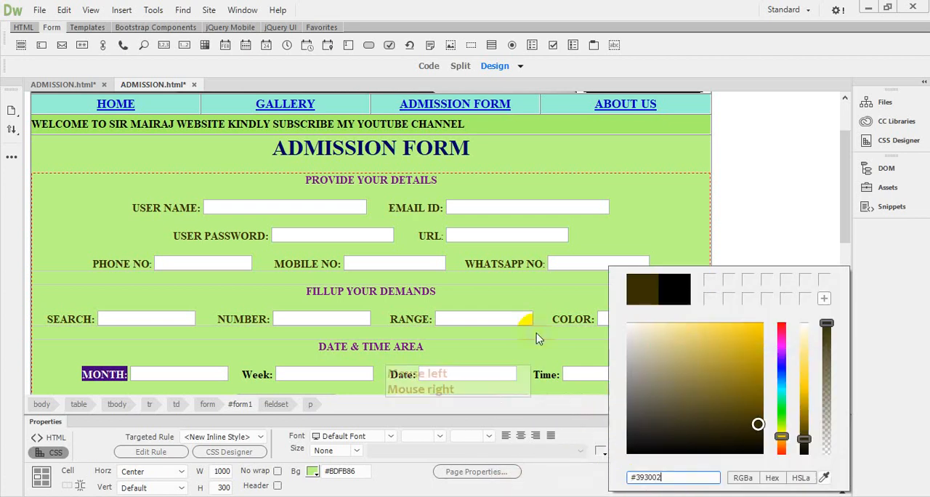
left_click(481, 319)
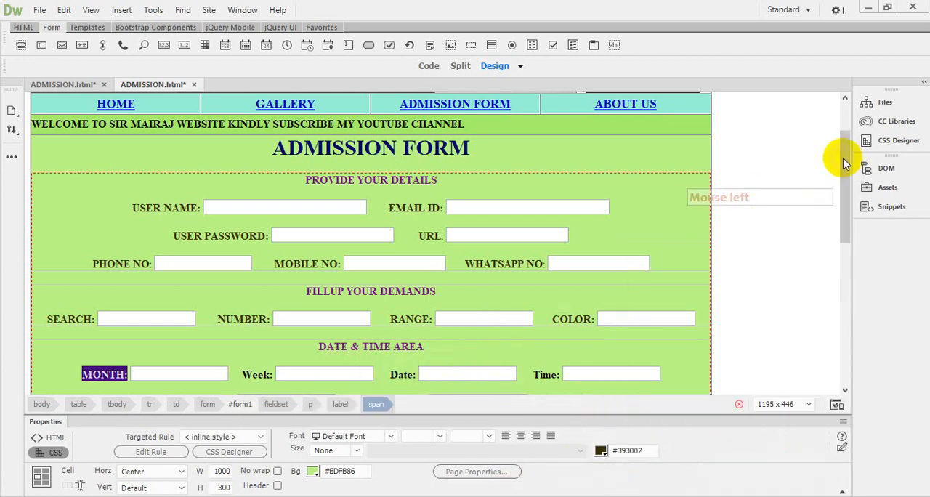
Step: Convert the Week label under DATE & TIME AREA to uppercase with the text case conversion command
left_click_drag(841, 152, 840, 191)
left_click(213, 295)
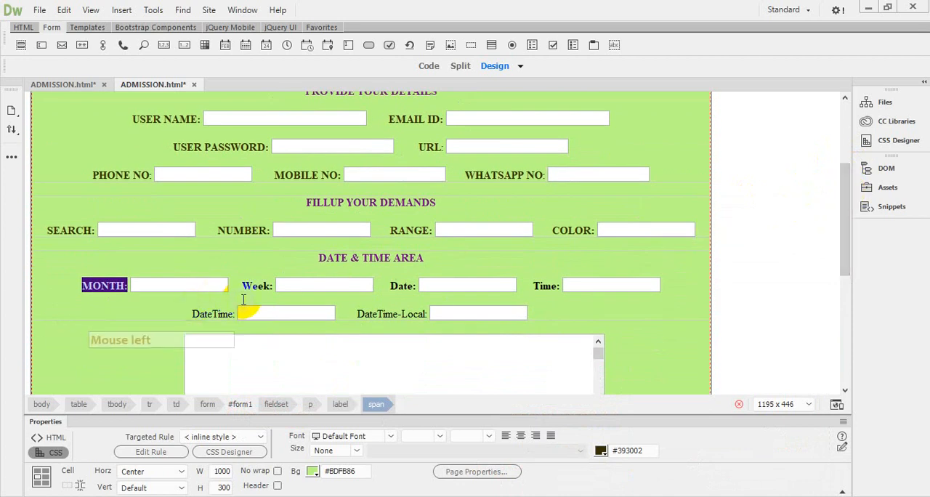
left_click(247, 286)
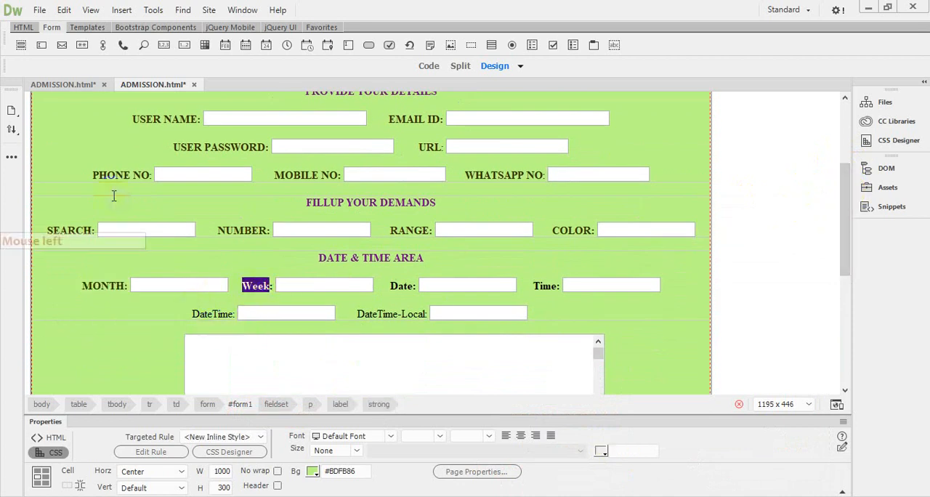
left_click(64, 11)
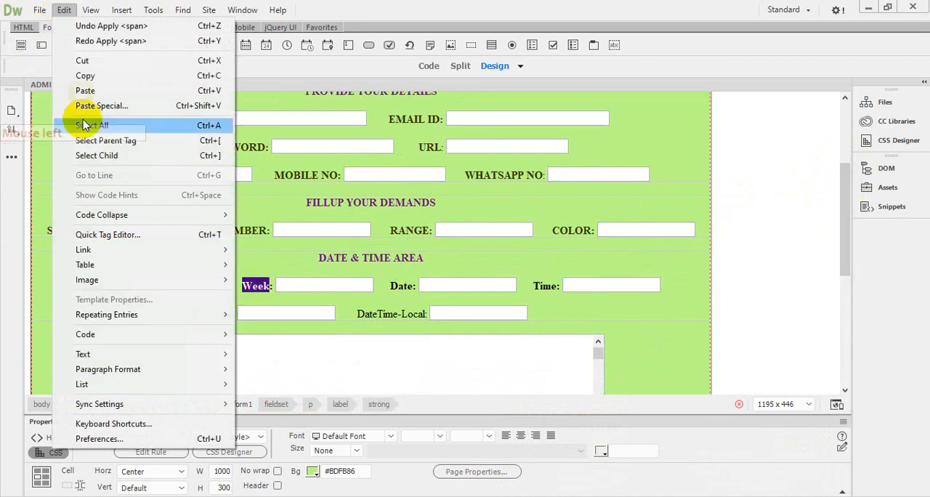
mouse_move(133, 356)
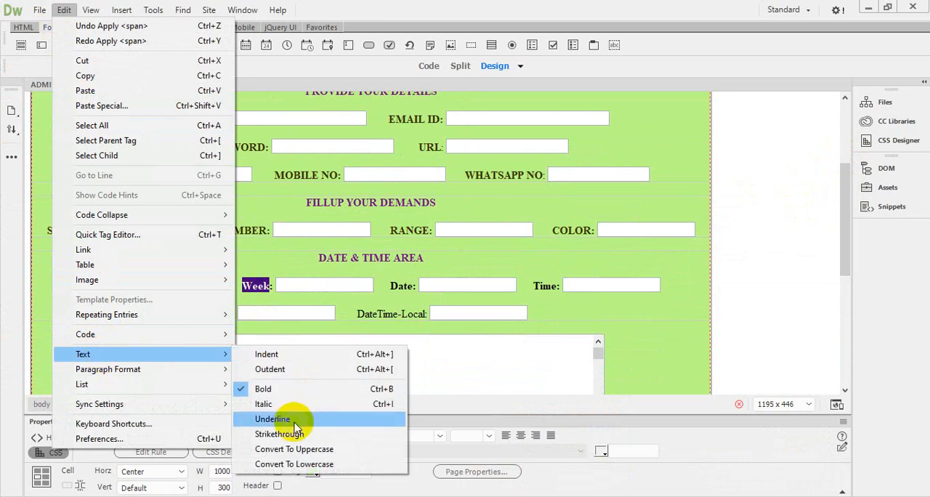
left_click(293, 449)
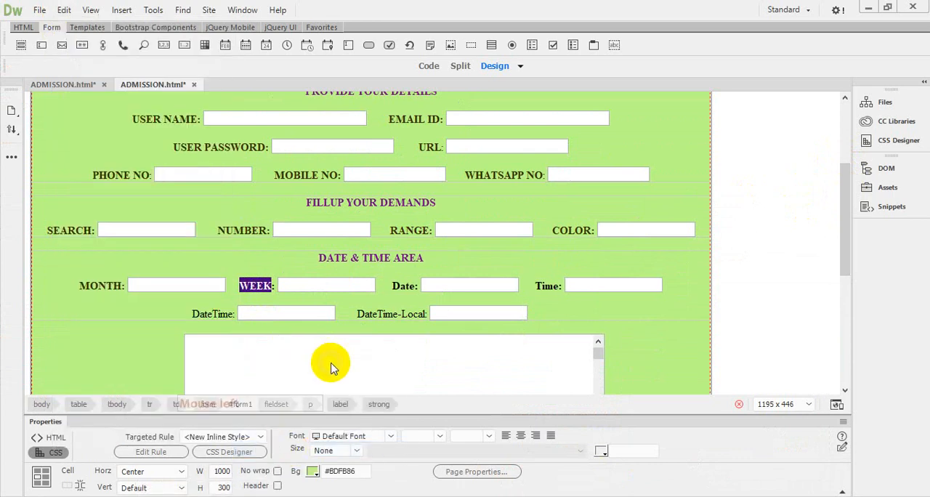
Step: Apply the copied color code #393002 to the selected WEEK label
left_click(602, 453)
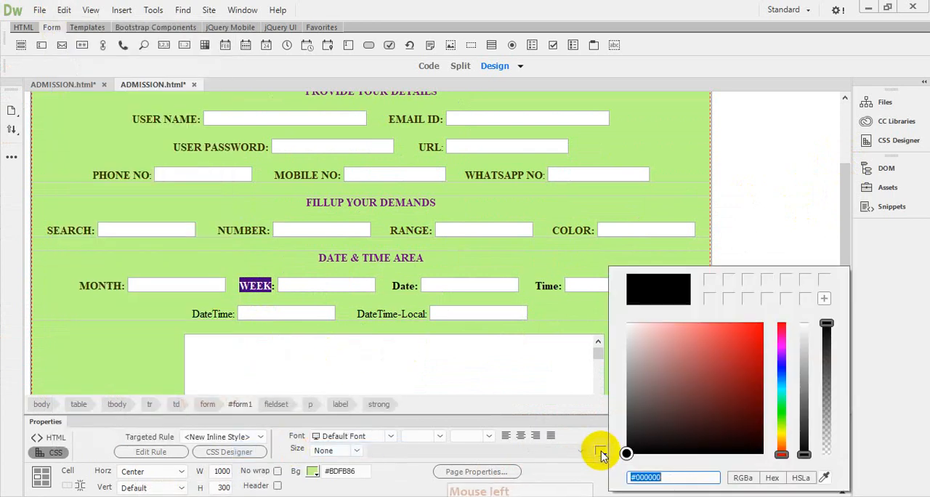
right_click(647, 476)
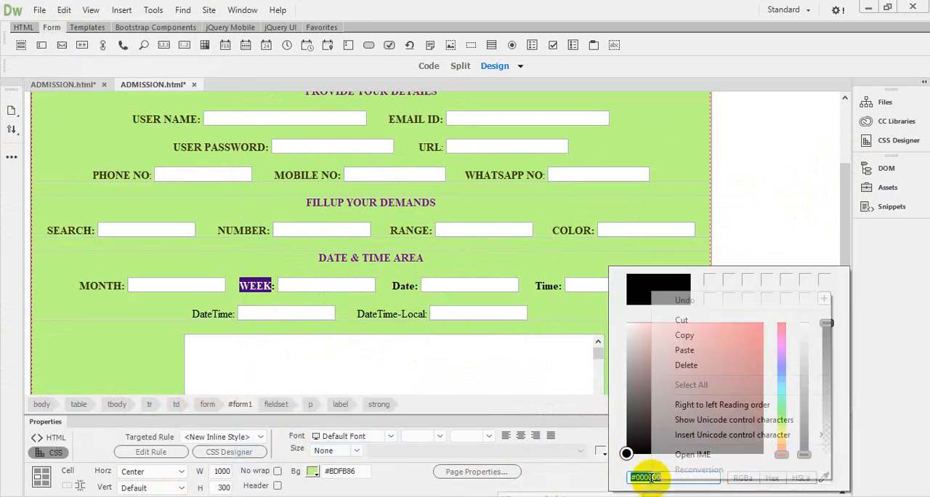
left_click(687, 350)
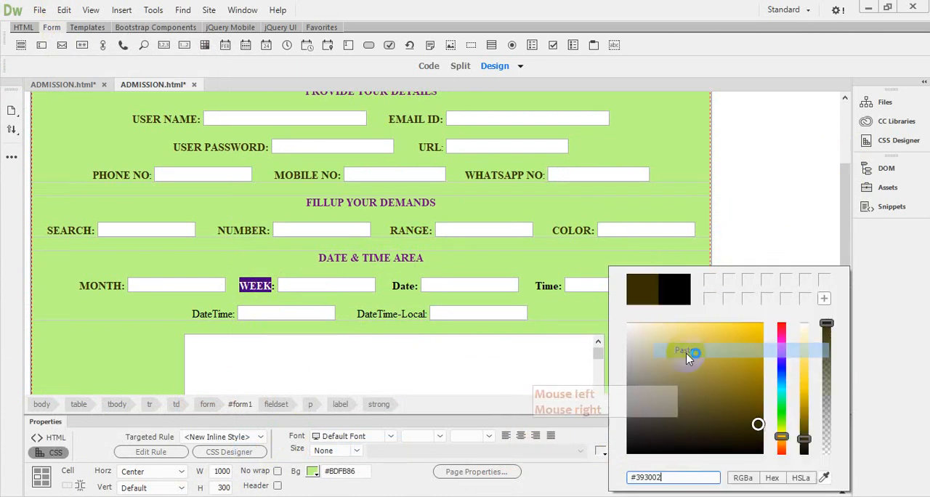
left_click(398, 288)
Step: Convert the Date label under DATE & TIME AREA to uppercase with the text case conversion command
left_click(397, 288)
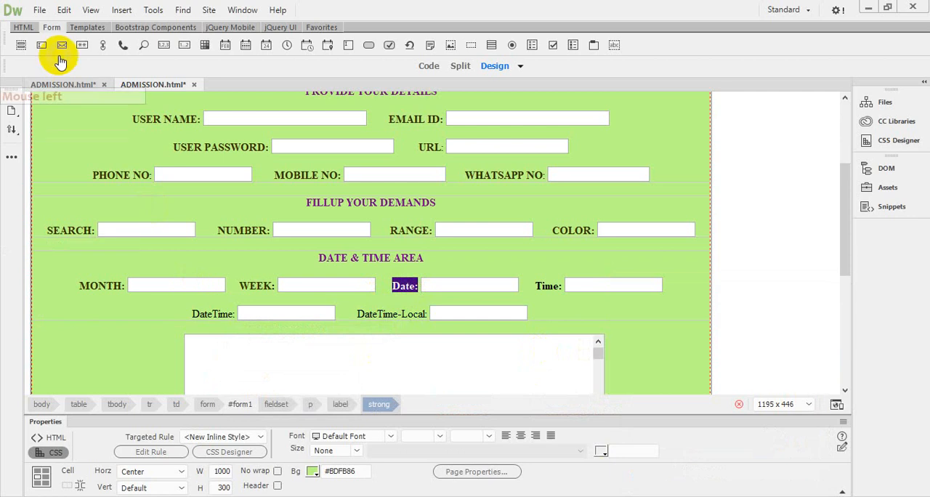
left_click(64, 11)
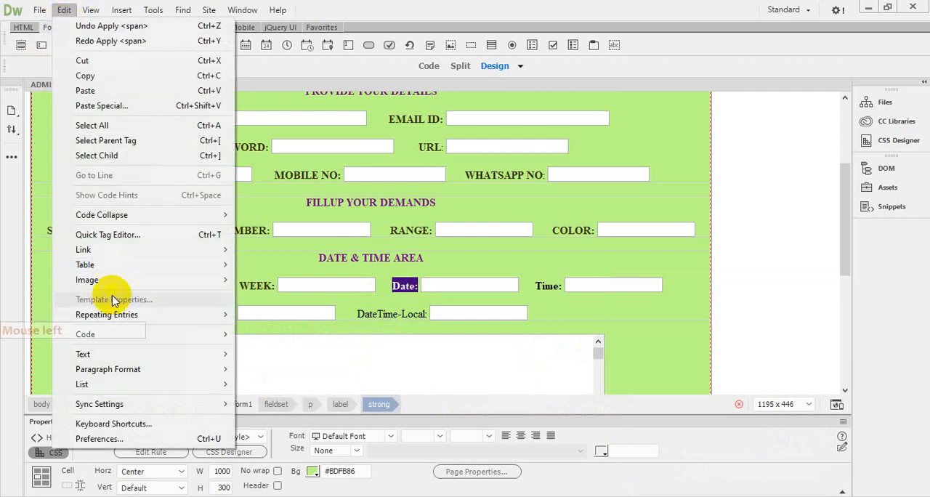
mouse_move(120, 356)
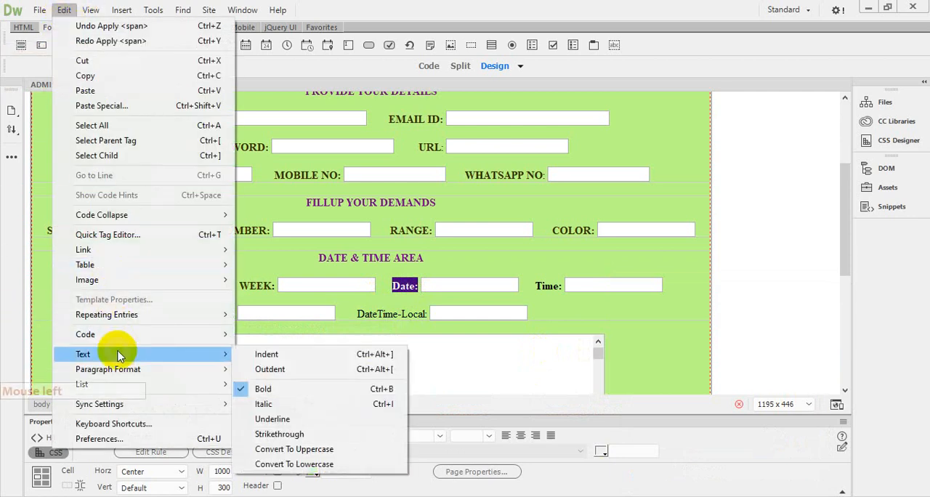
left_click(287, 449)
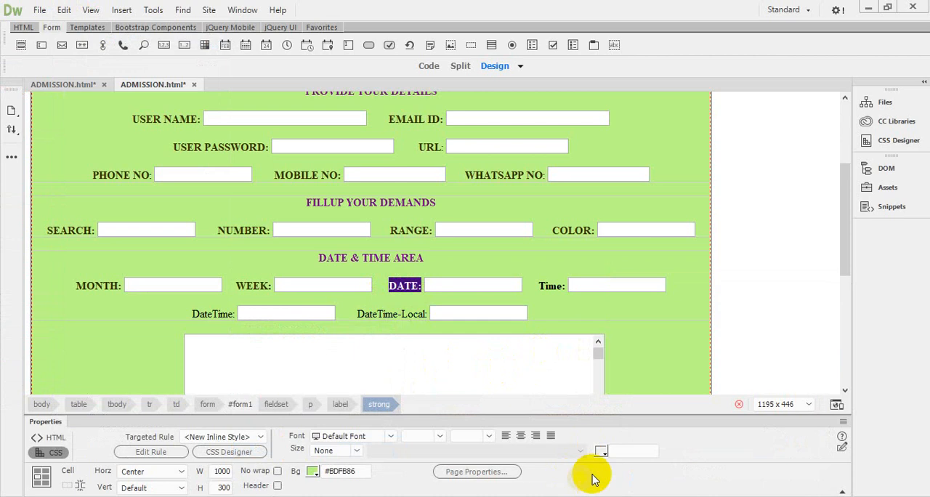
Step: Apply the copied color code #393002 to the selected DATE label
left_click(601, 452)
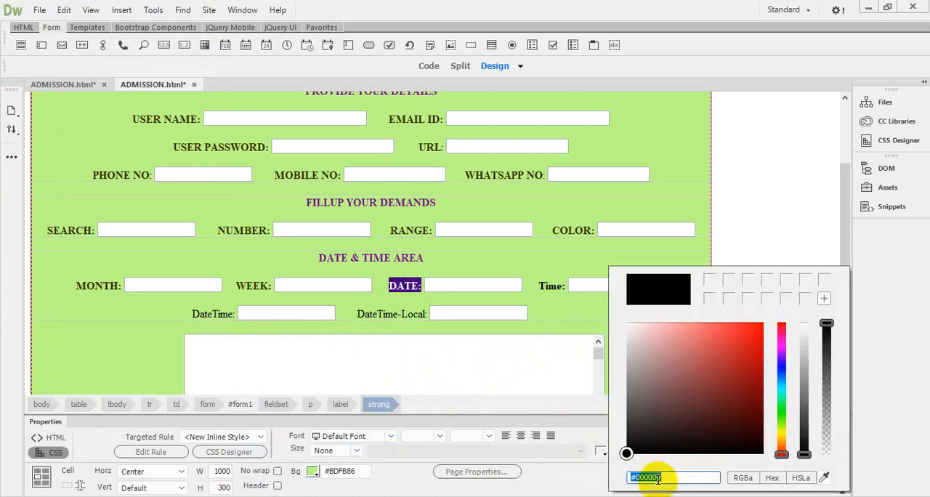
right_click(644, 476)
left_click(687, 350)
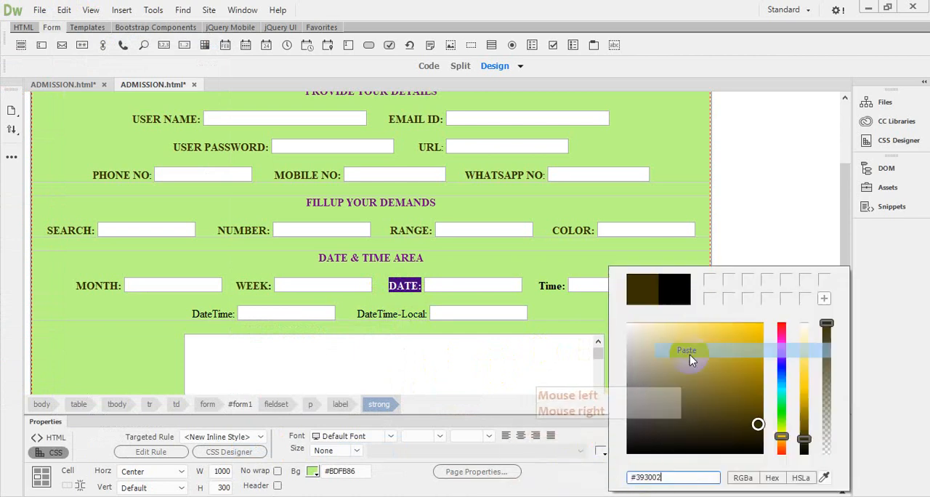
left_click(552, 288)
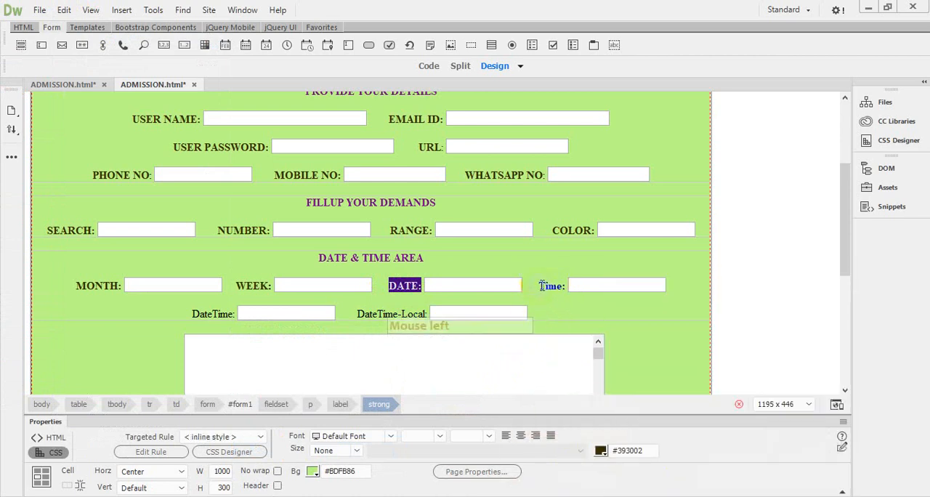
Step: Convert the Time label under DATE & TIME AREA to uppercase with the text case conversion command
left_click(540, 284)
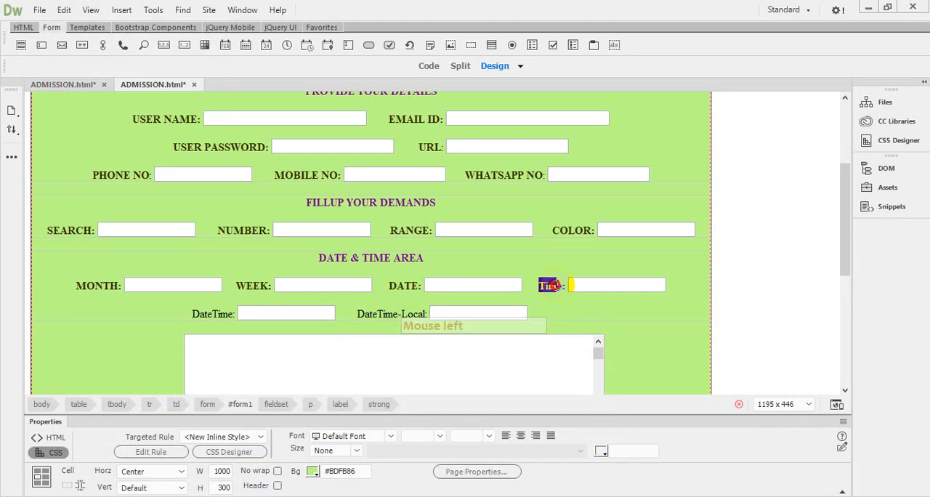
left_click(64, 12)
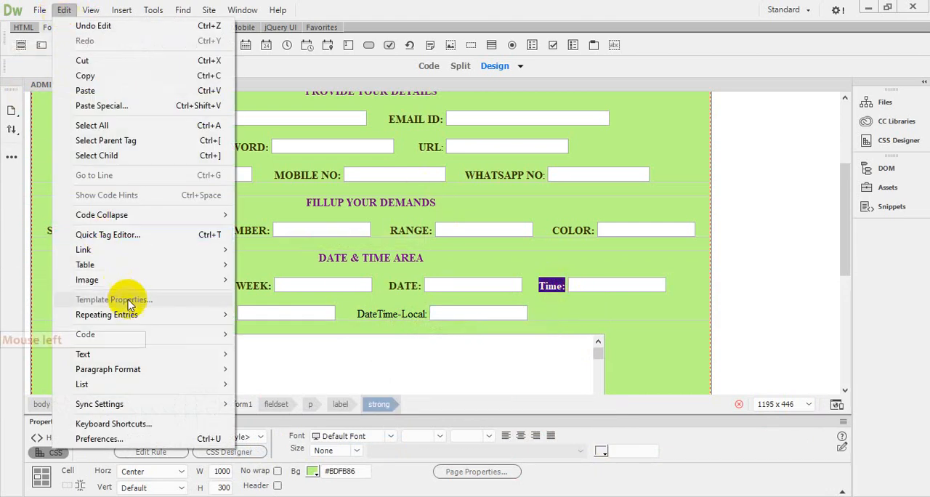
left_click(111, 354)
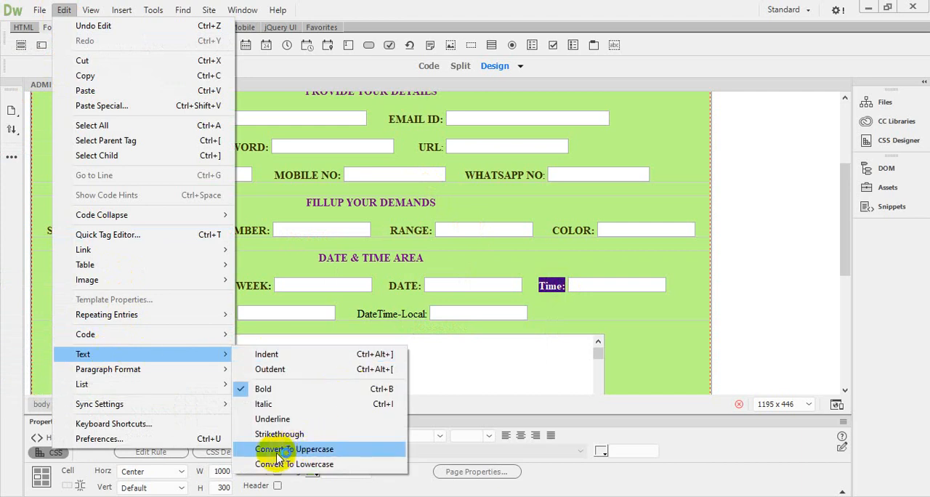
left_click(302, 452)
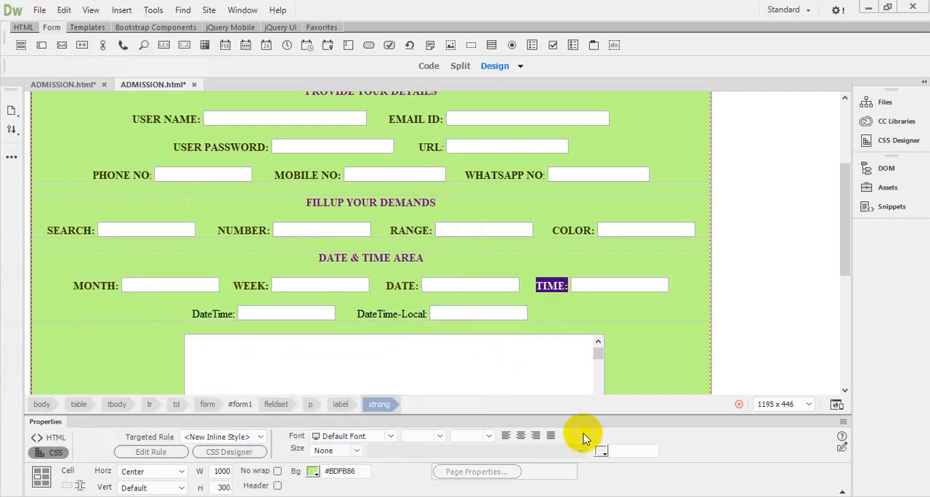
Step: Apply the copied color code #393002 to the selected TIME label
left_click(602, 452)
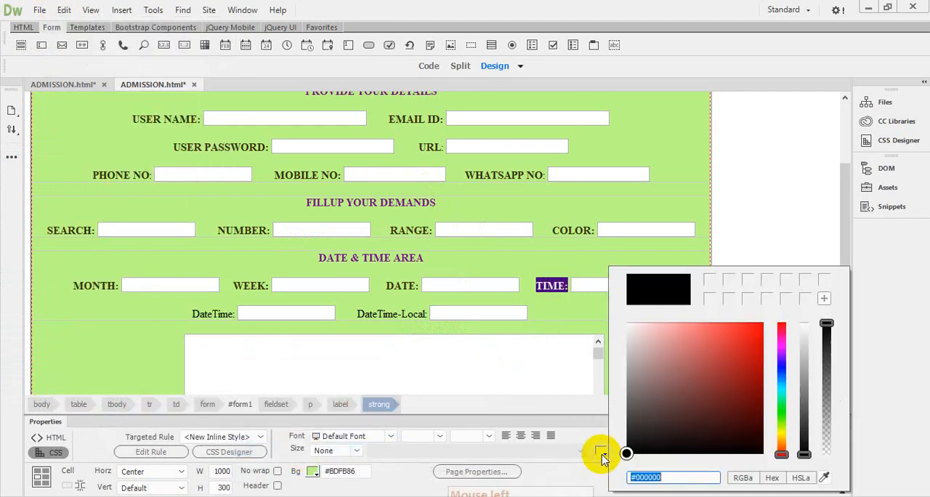
right_click(646, 478)
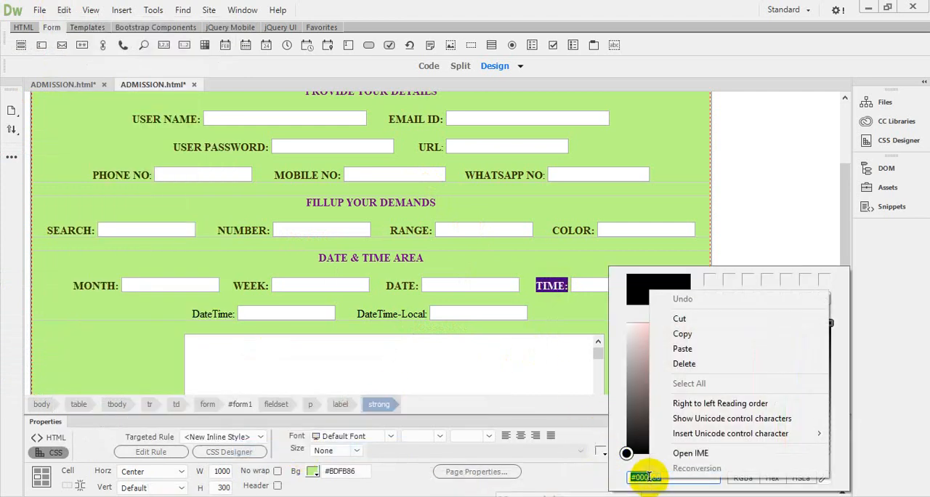
left_click(691, 350)
left_click(556, 286)
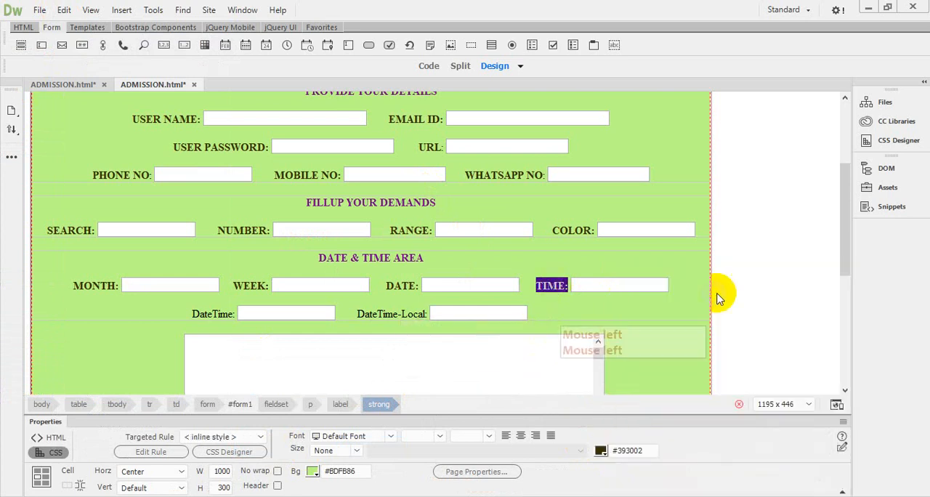
Step: Convert the DateTime label under DATE & TIME AREA to uppercase with the text case conversion command
left_click_drag(847, 204, 847, 258)
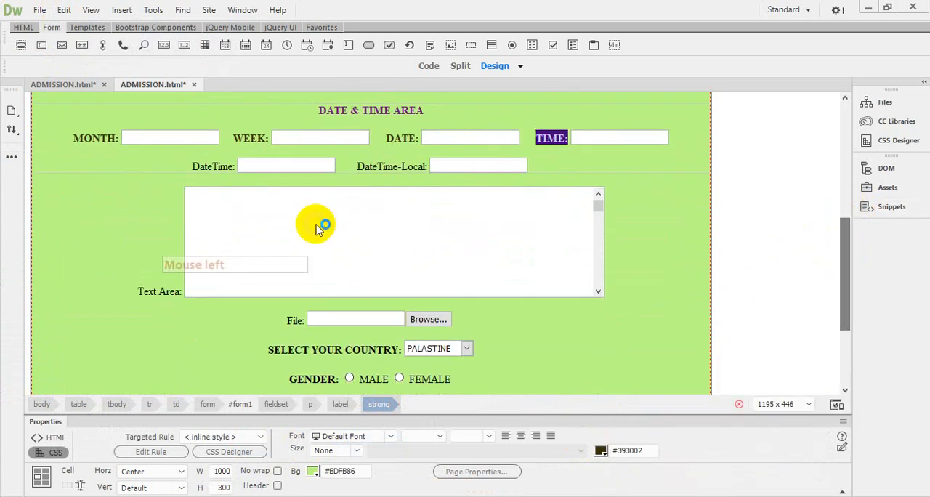
left_click(198, 167)
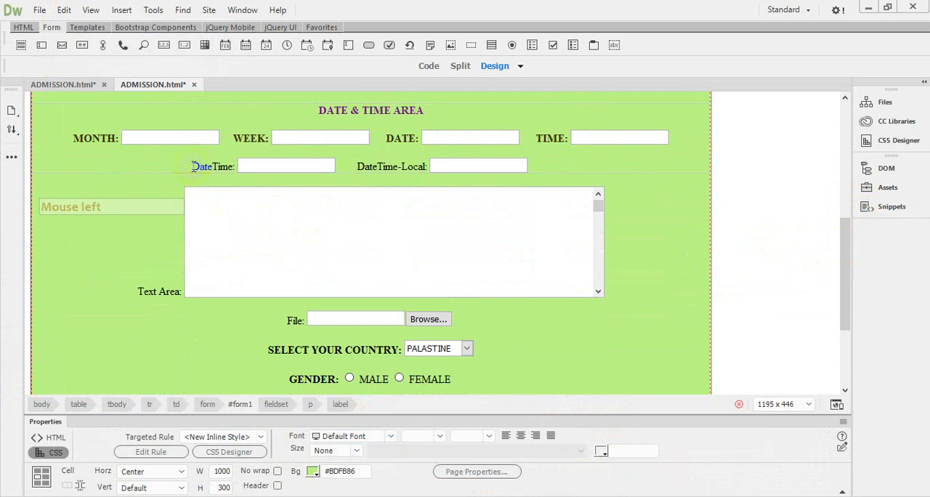
left_click_drag(194, 167, 234, 166)
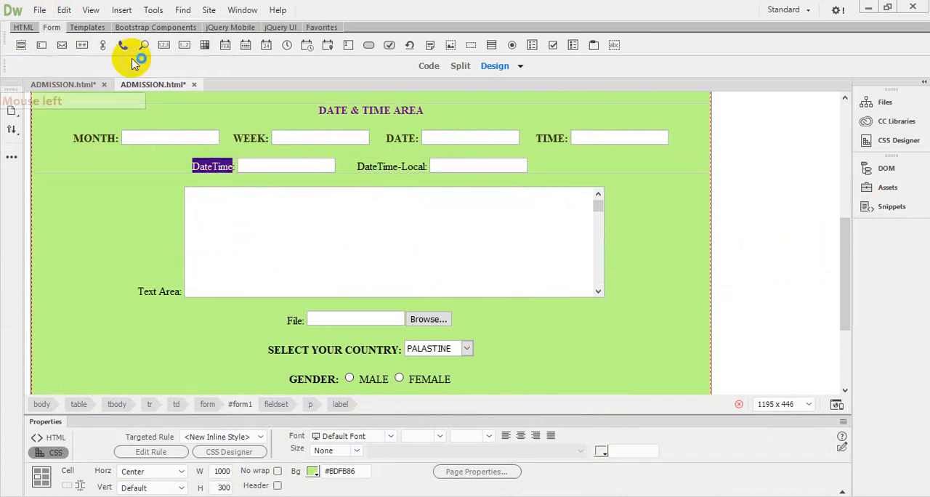
left_click(64, 12)
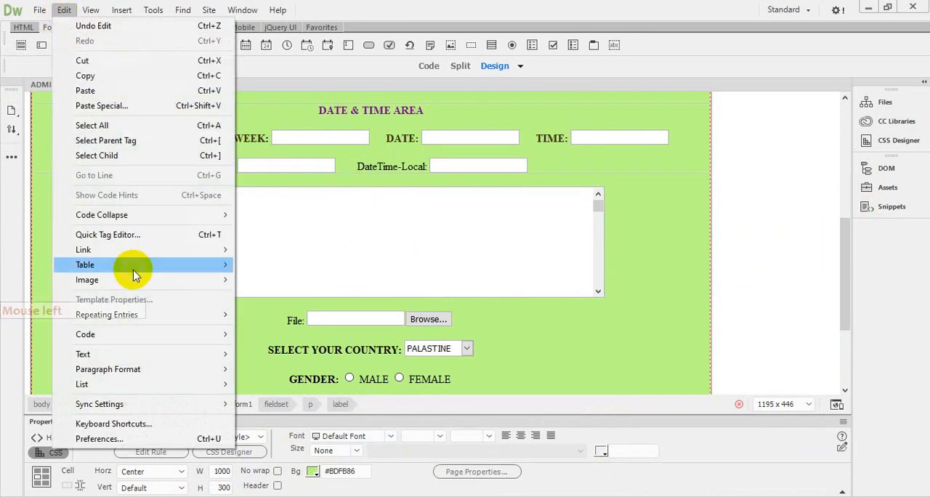
mouse_move(104, 353)
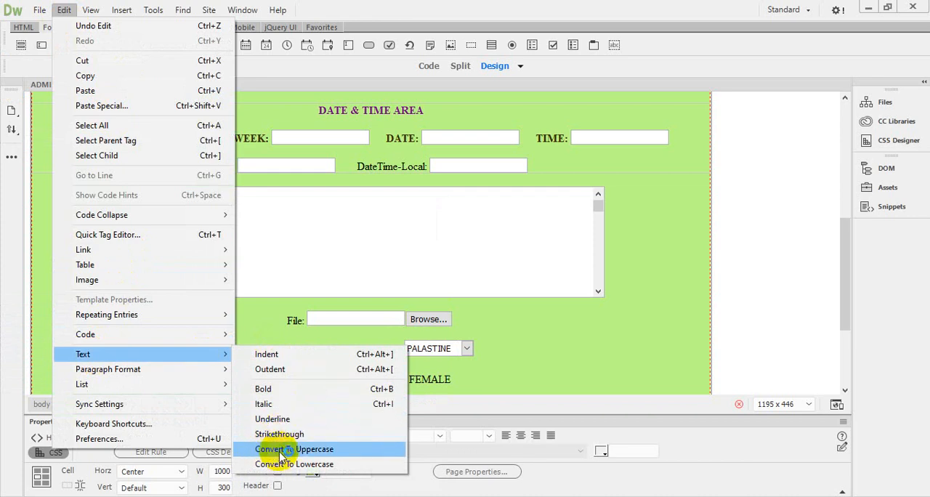
left_click(304, 450)
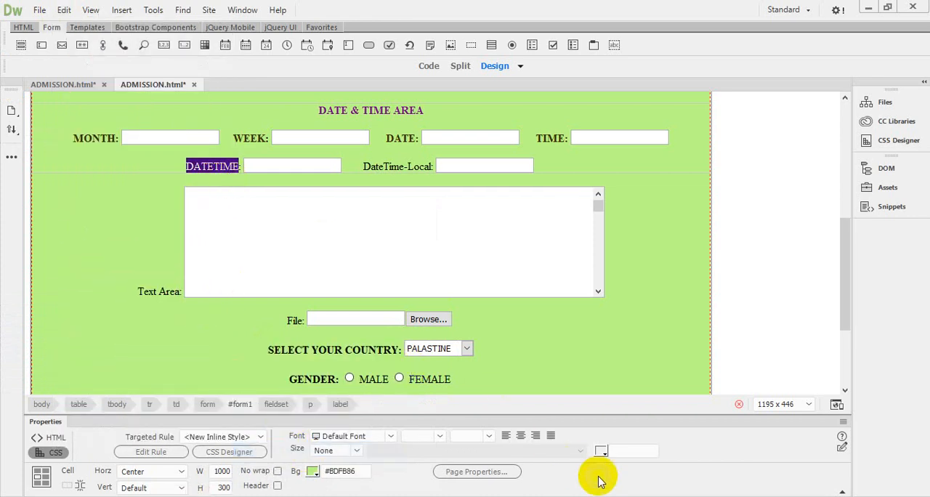
Step: Apply the copied color code #393002 to the selected DATETIME label
left_click(601, 453)
left_click(656, 480)
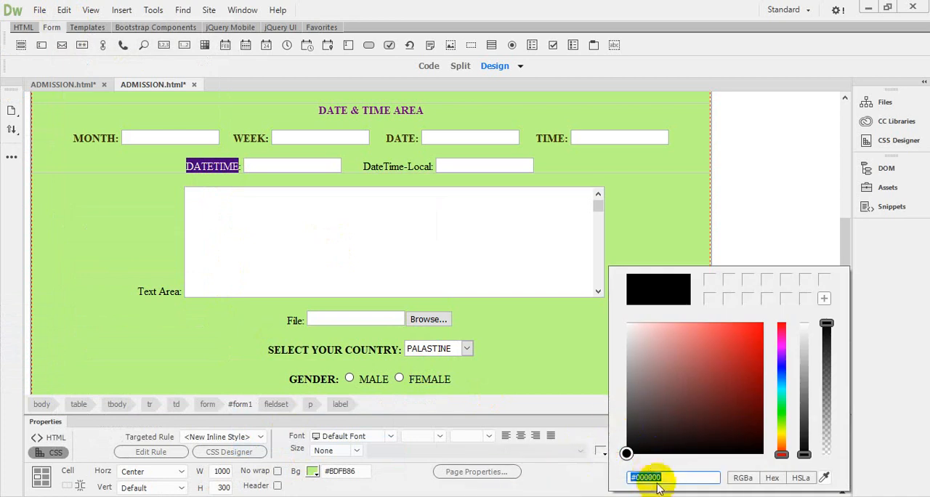
right_click(649, 478)
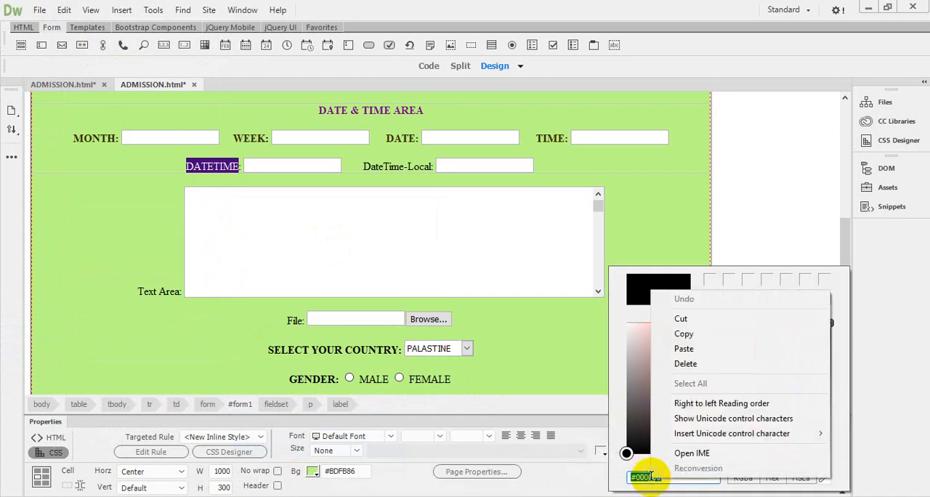
left_click(686, 350)
left_click(393, 171)
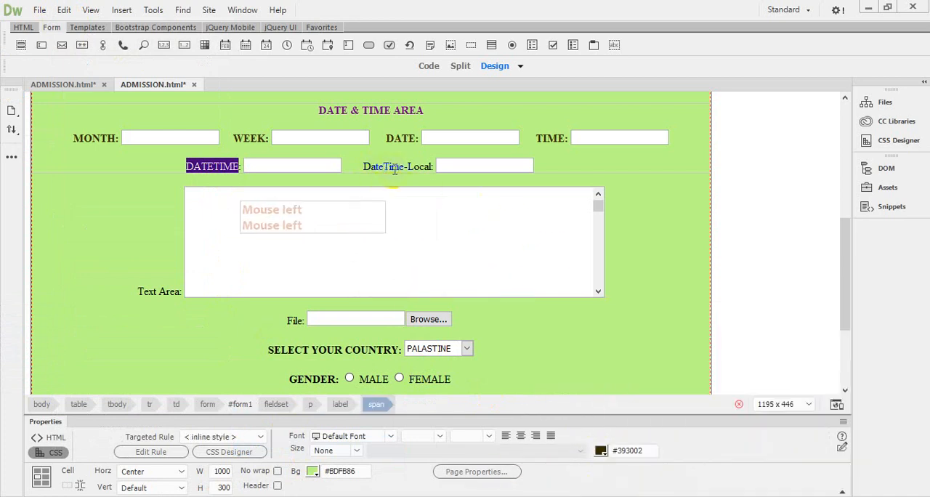
Step: Convert the DateTime-Local label to uppercase with the text case conversion command
left_click(398, 166)
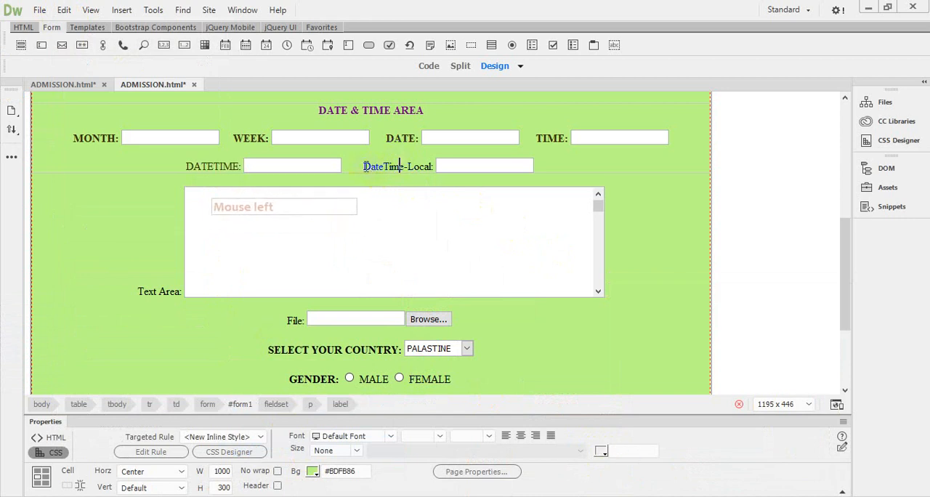
left_click_drag(388, 166, 429, 166)
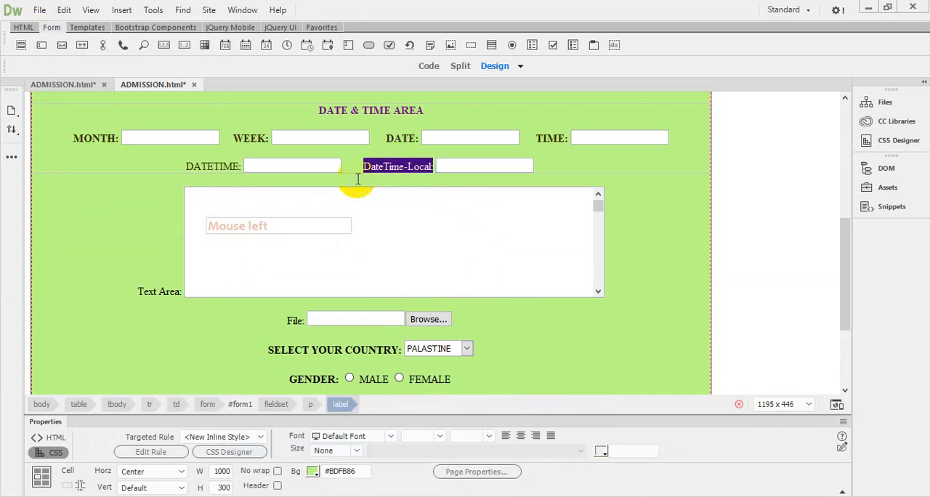
left_click(65, 10)
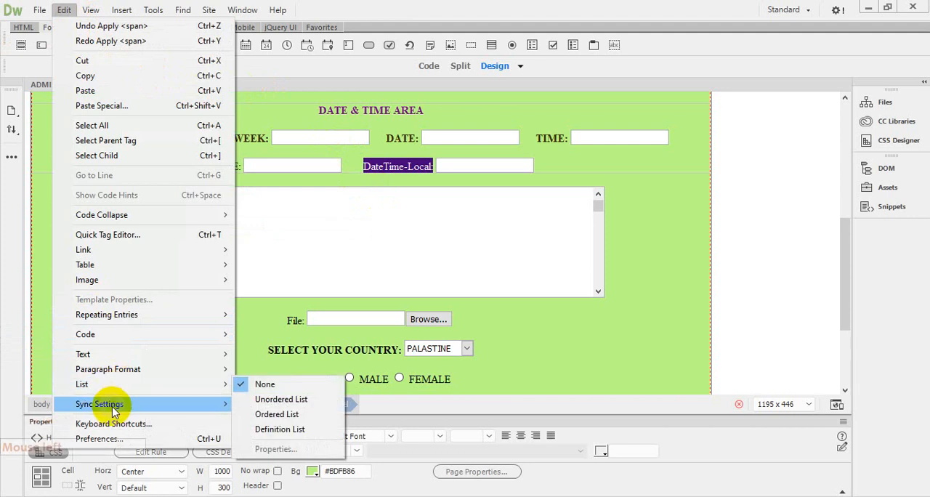
mouse_move(120, 355)
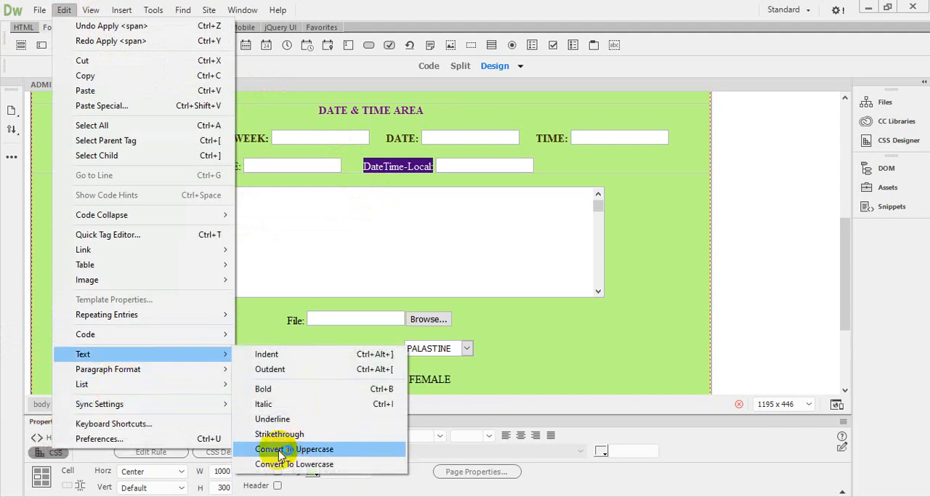
left_click(318, 453)
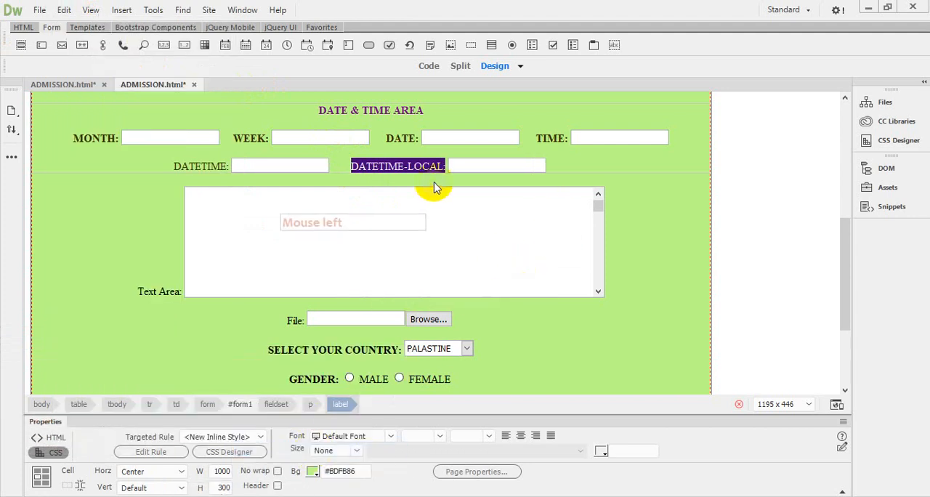
Step: Apply the copied color code #393002 to the selected DATETIME-LOCAL label
left_click(601, 454)
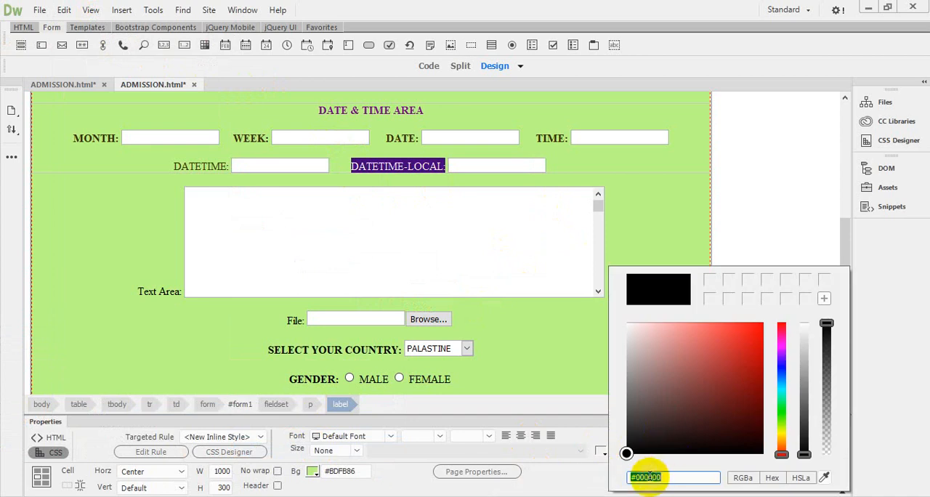
right_click(649, 477)
left_click(682, 349)
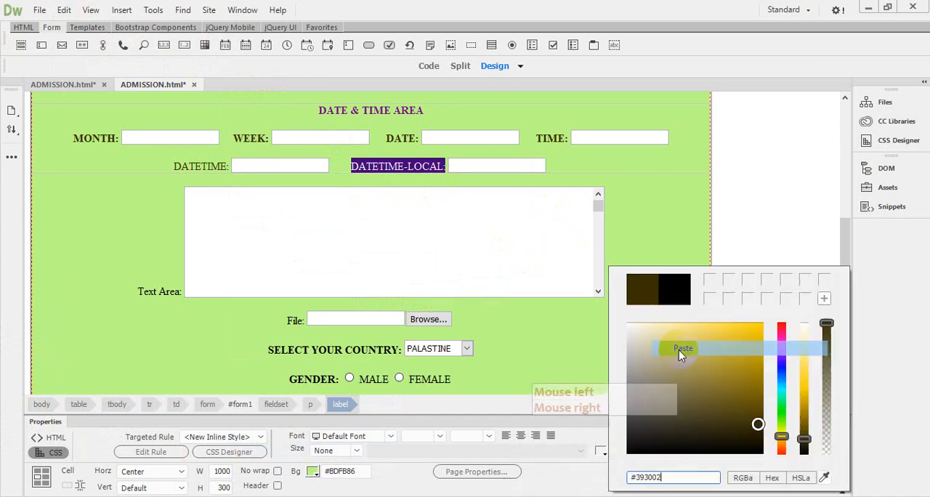
left_click(639, 170)
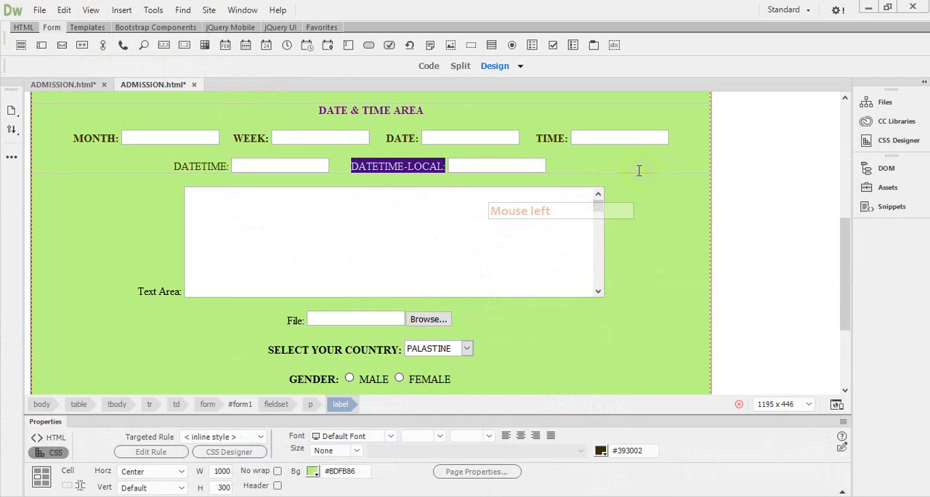
left_click(577, 164)
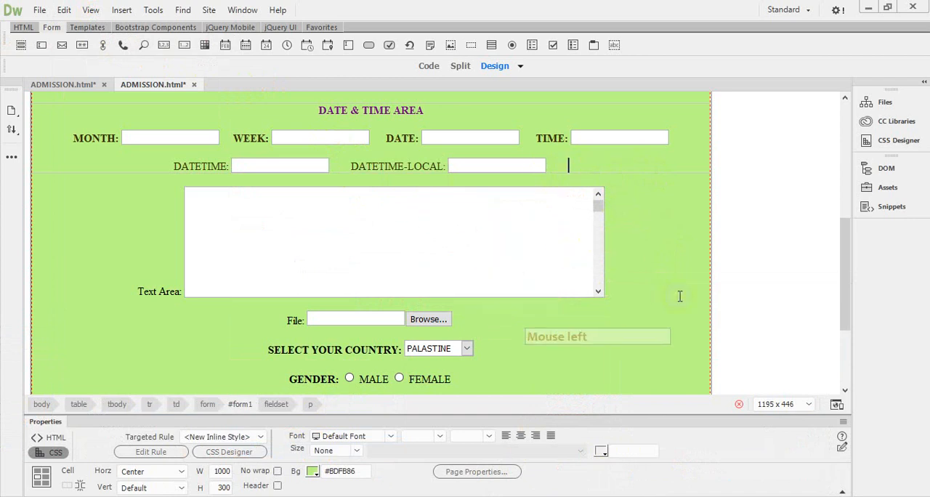
Step: Make the DATETIME and DATETIME-LOCAL labels bold
left_click_drag(175, 169, 232, 168)
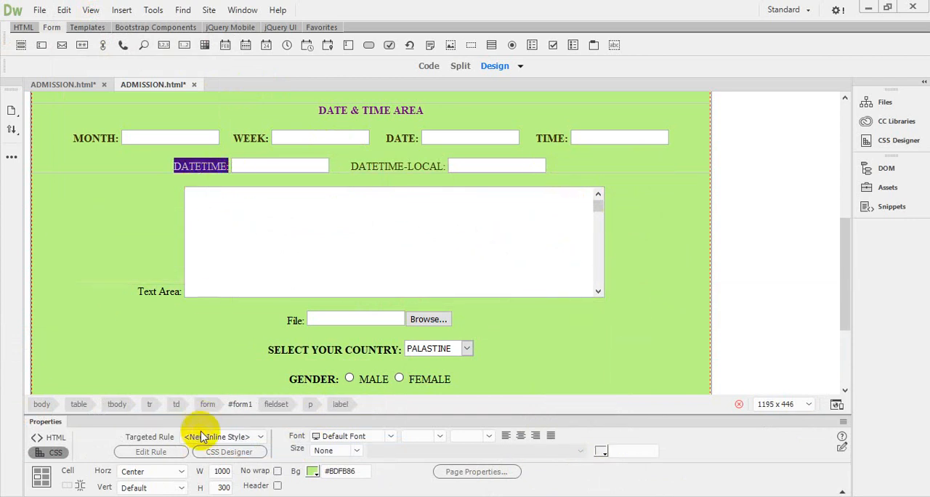
left_click(58, 439)
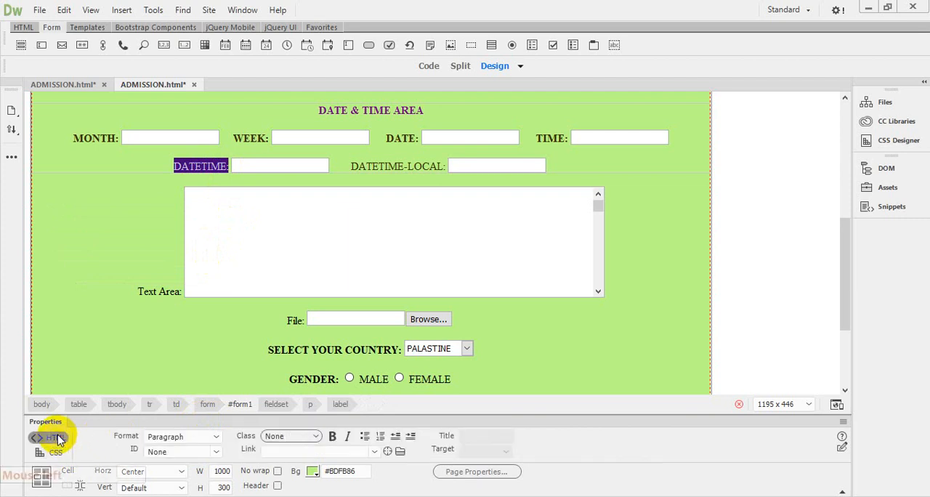
left_click(333, 437)
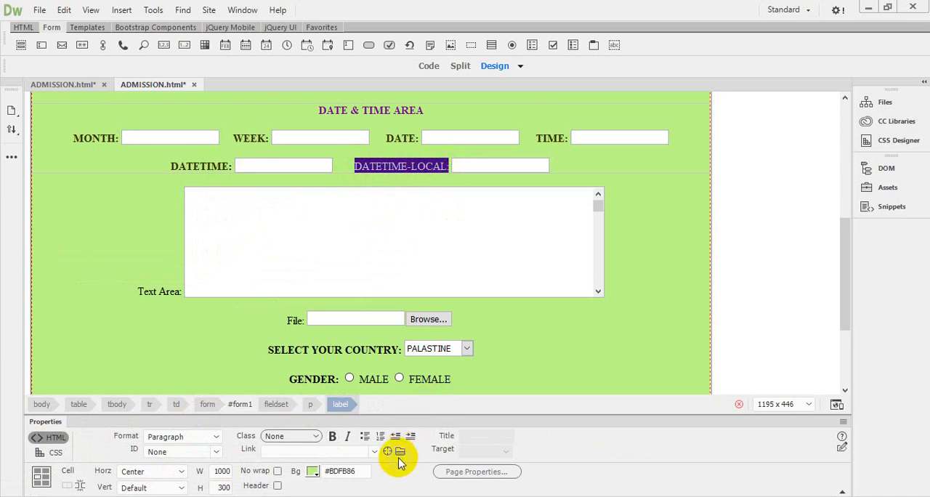
left_click(333, 437)
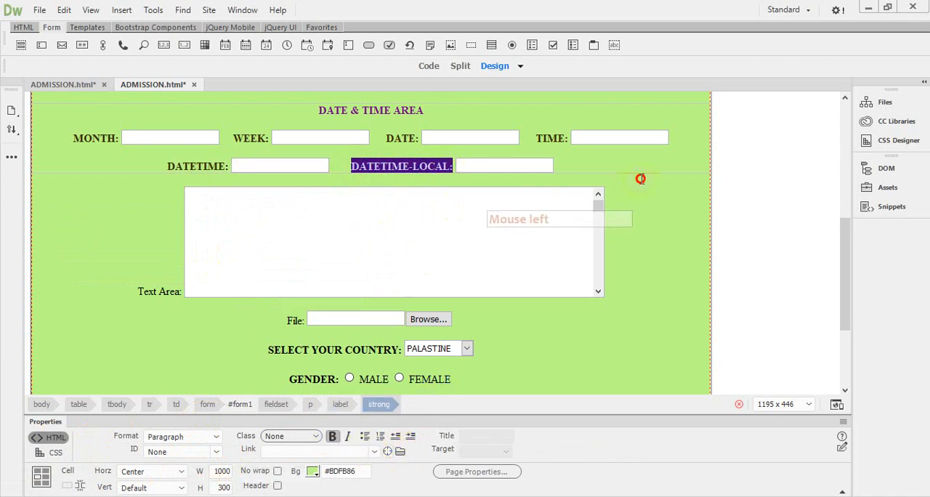
left_click(641, 179)
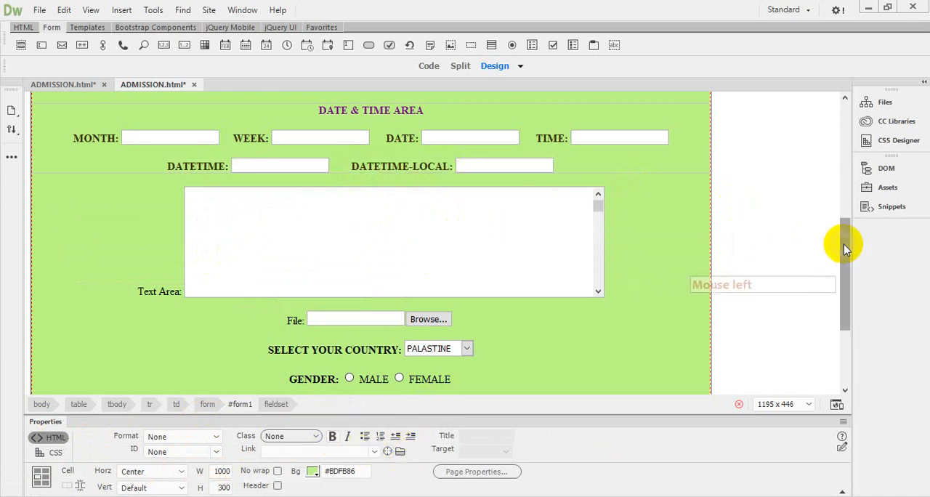
Step: Make the Text Area label bold and convert it to uppercase
left_click_drag(843, 245, 844, 259)
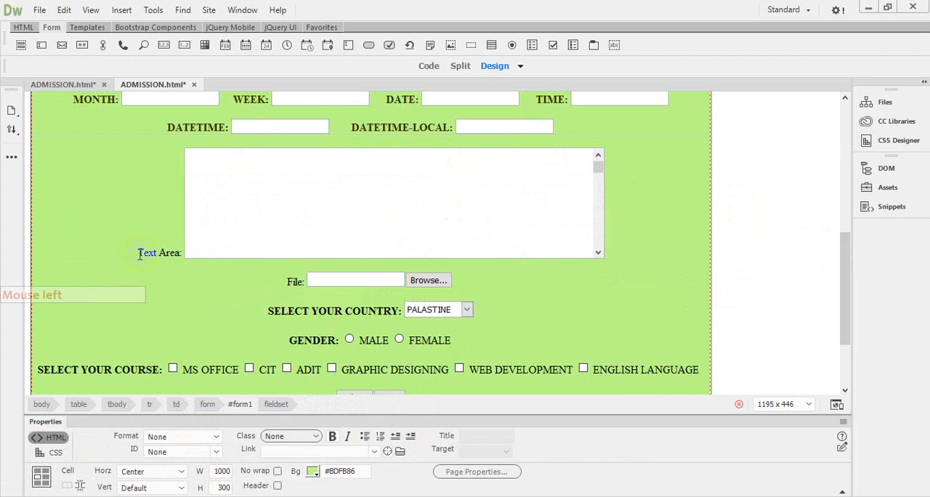
left_click_drag(146, 253, 182, 256)
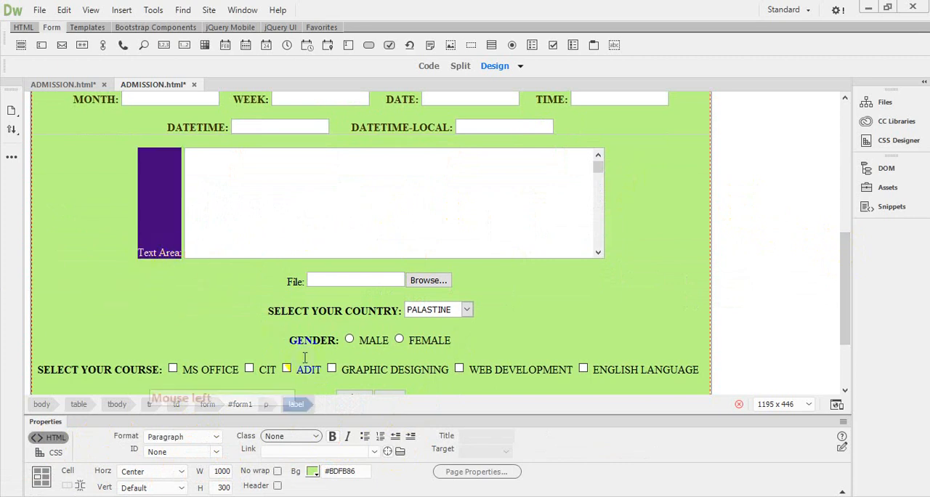
left_click(333, 438)
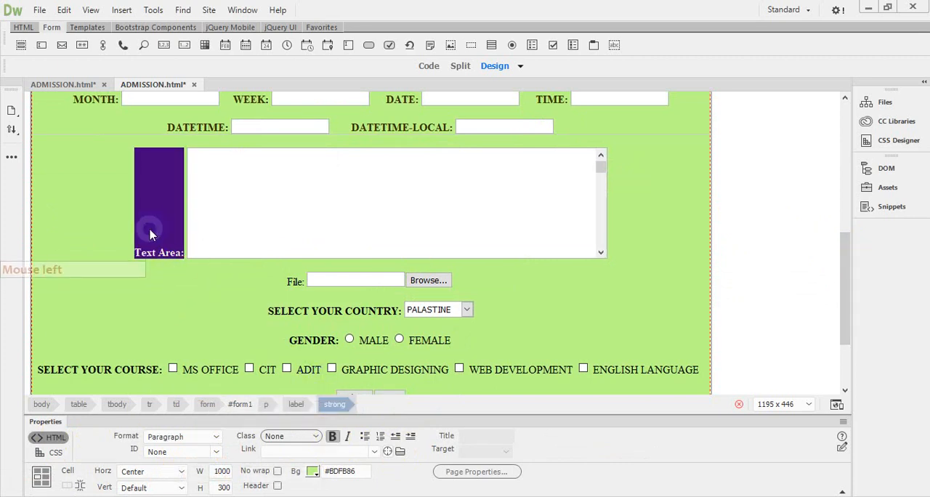
left_click(64, 13)
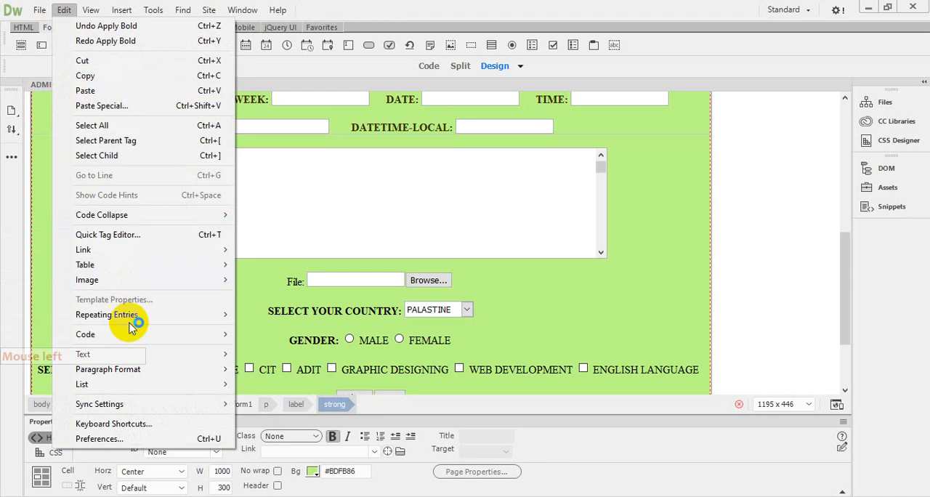
left_click(129, 355)
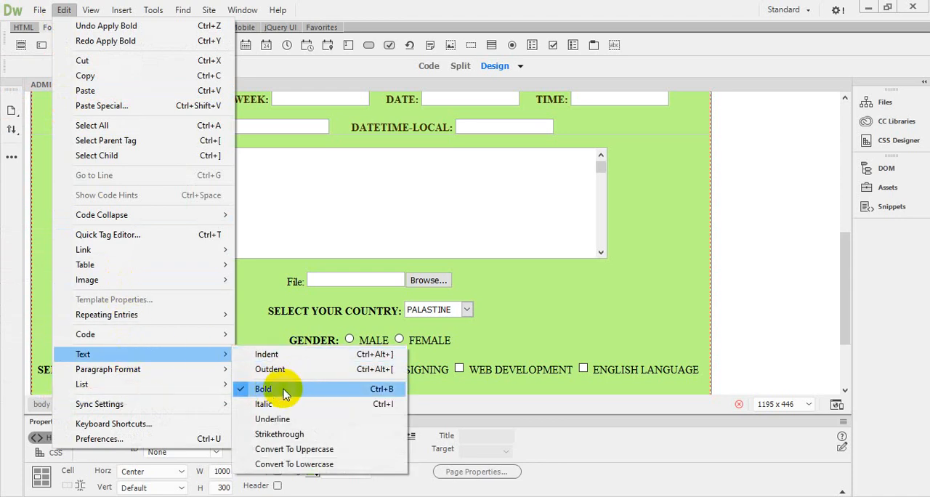
left_click(303, 449)
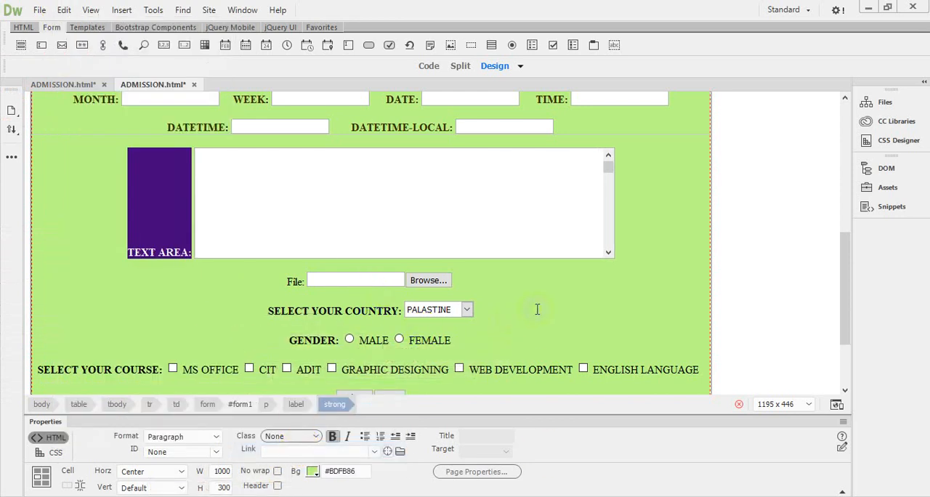
Step: Apply the copied color code #393002 to the selected TEXT AREA label
left_click(50, 455)
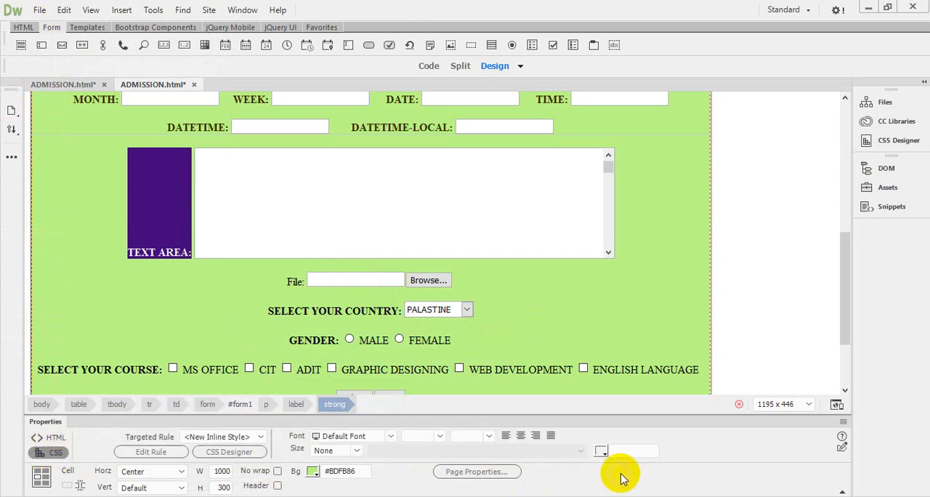
left_click(599, 453)
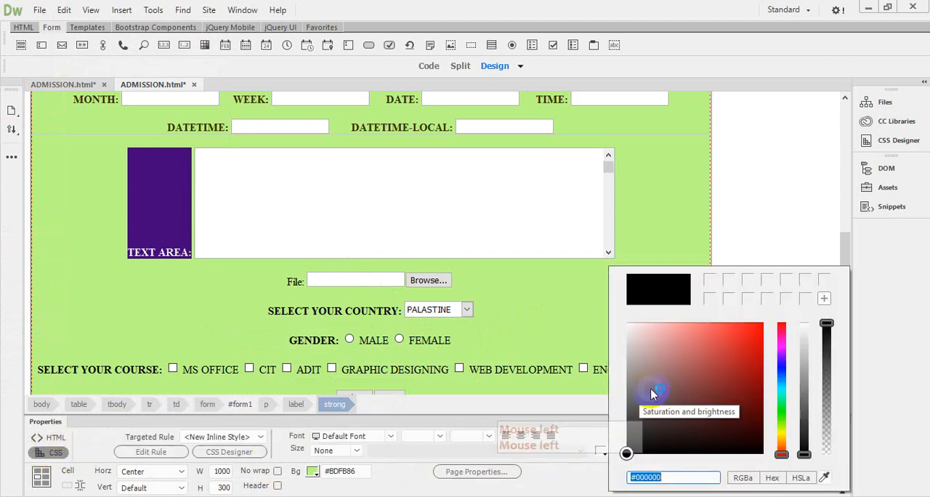
right_click(635, 477)
left_click(681, 348)
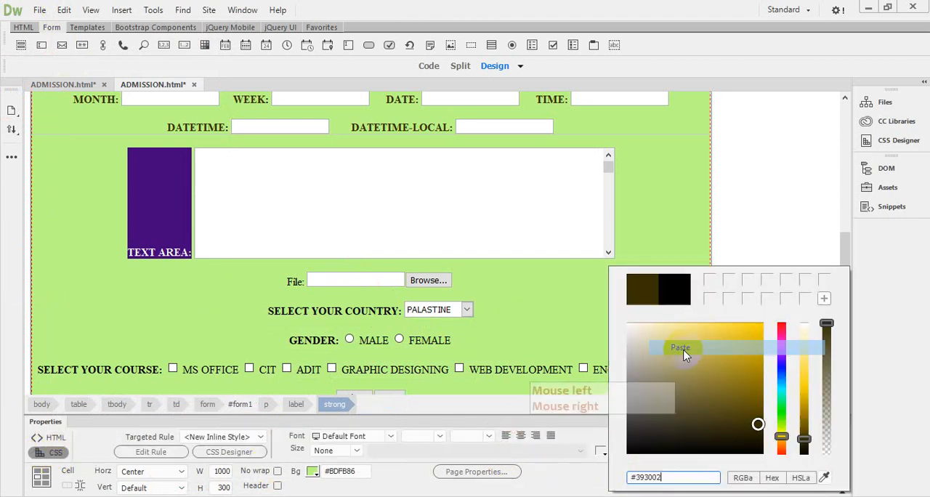
left_click(533, 292)
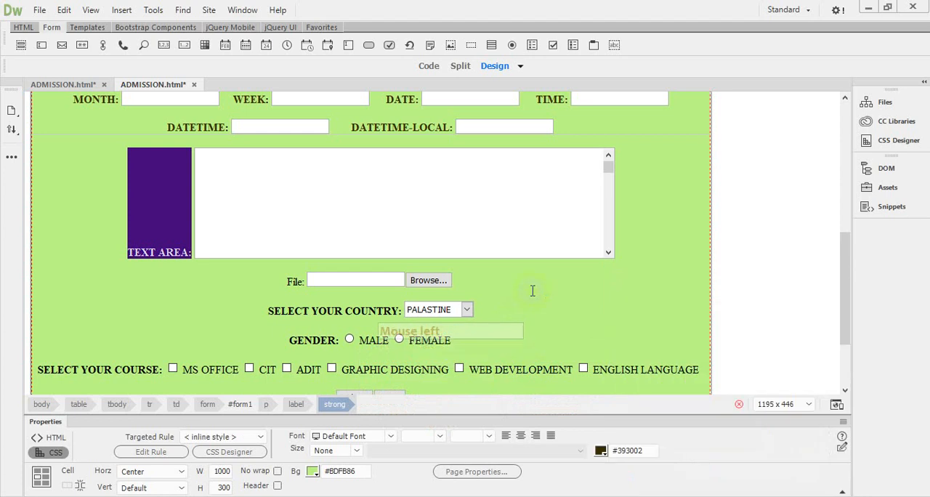
Step: Make the File label bold and convert it to uppercase
left_click(460, 283)
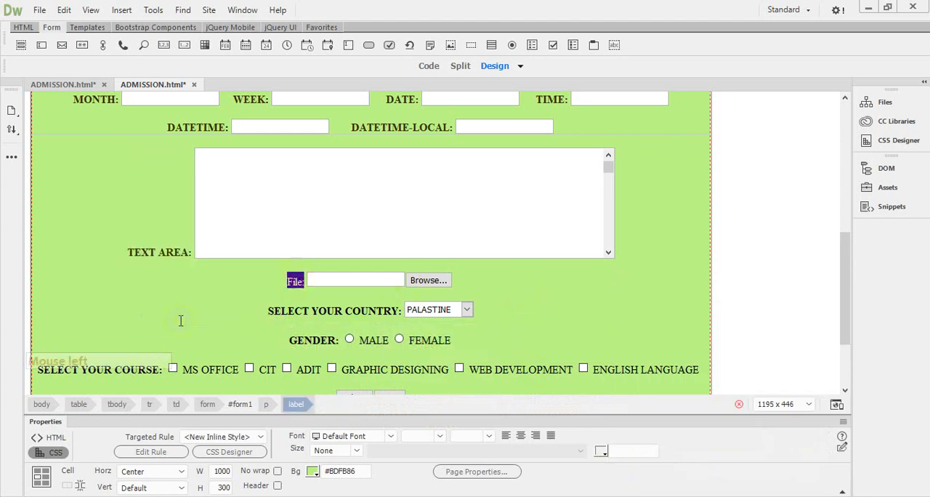
left_click(65, 10)
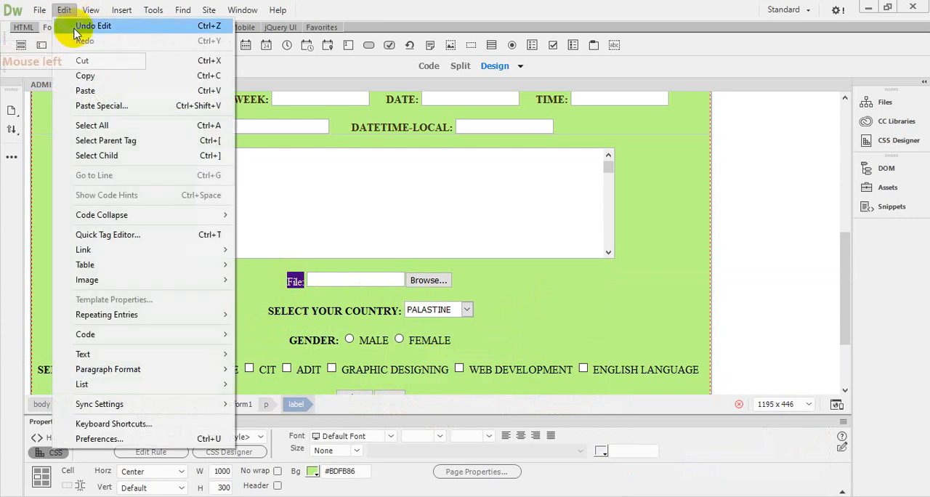
mouse_move(106, 358)
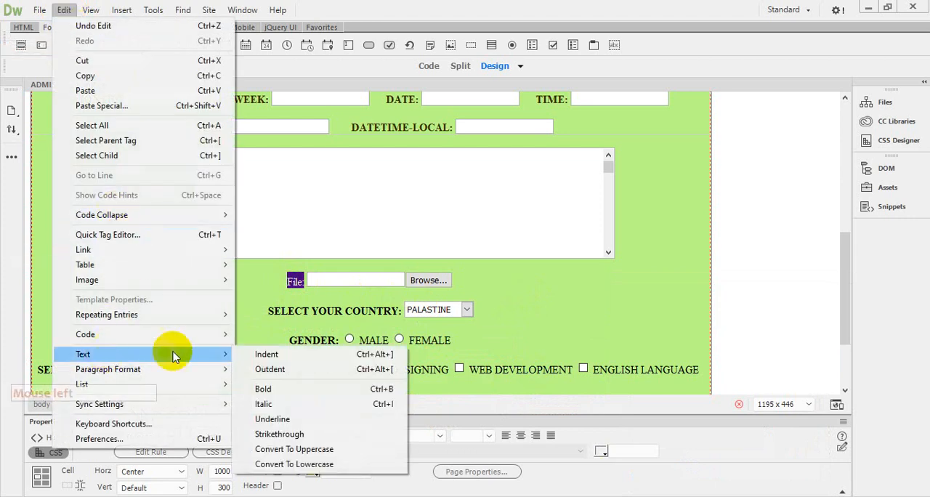
left_click(276, 387)
left_click(64, 10)
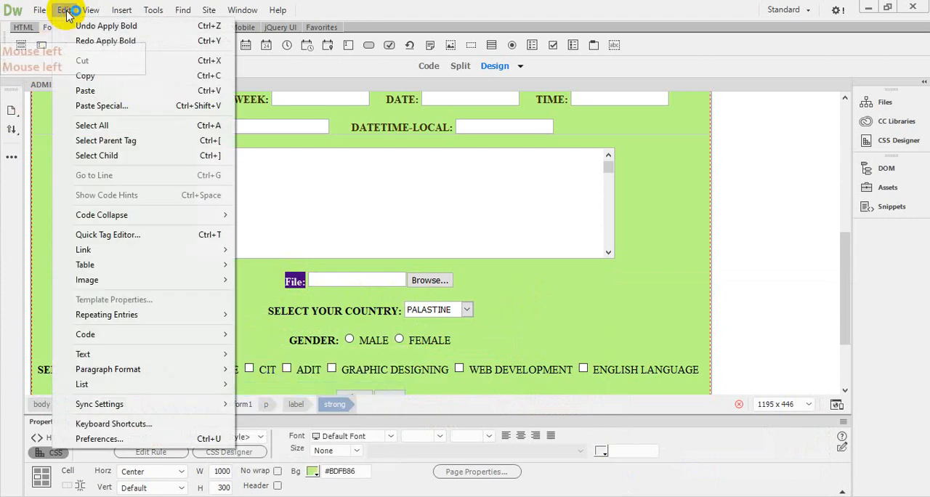
mouse_move(174, 356)
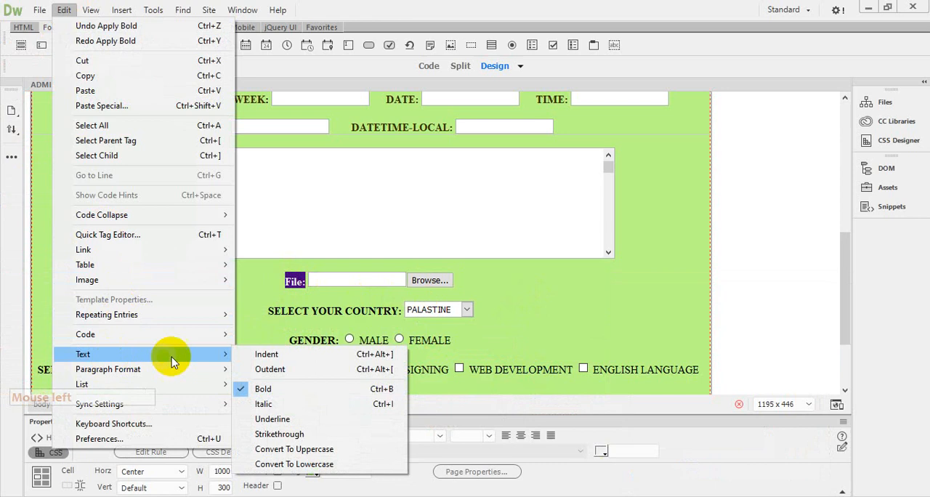
left_click(302, 450)
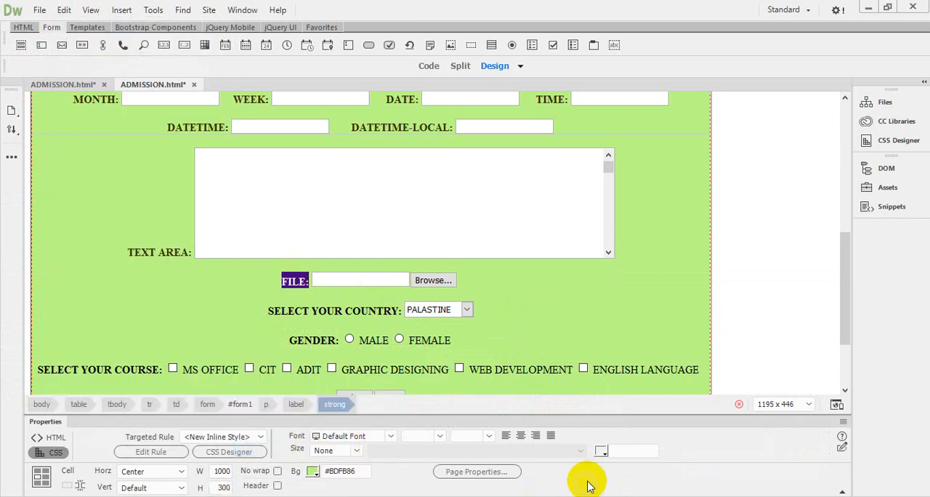
Step: Apply the copied color code #393002 to the selected FILE label
left_click(601, 454)
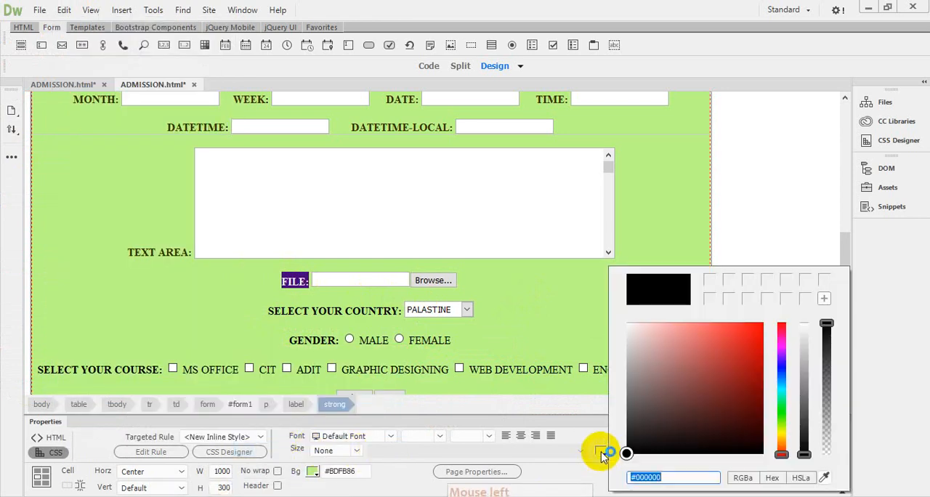
right_click(646, 477)
left_click(681, 349)
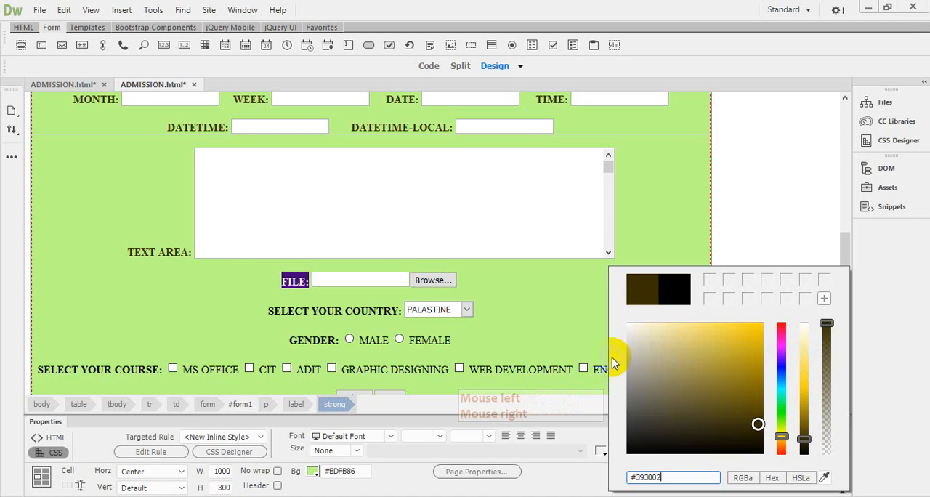
left_click(560, 320)
left_click(555, 317)
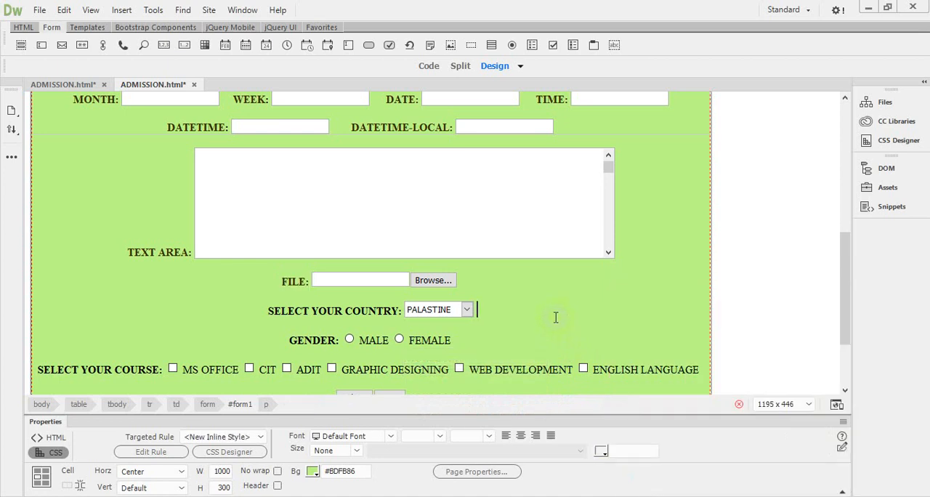
left_click_drag(270, 313, 343, 308)
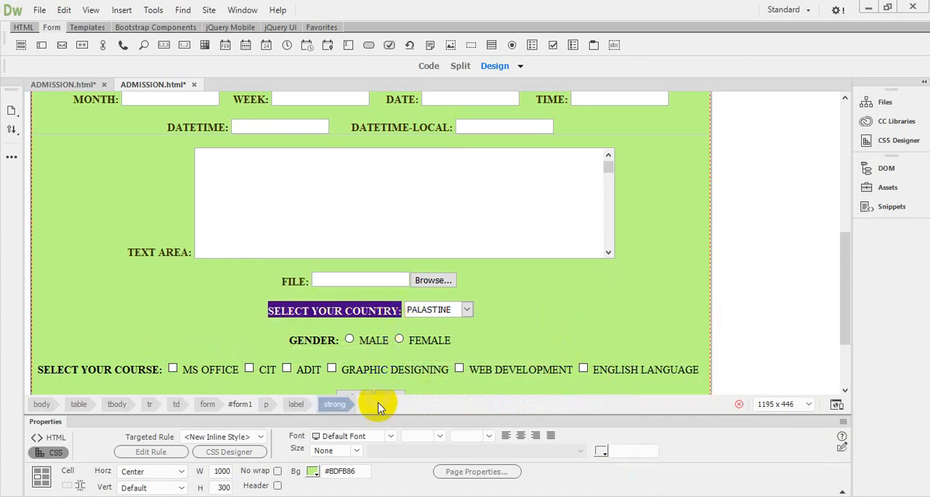
left_click(64, 9)
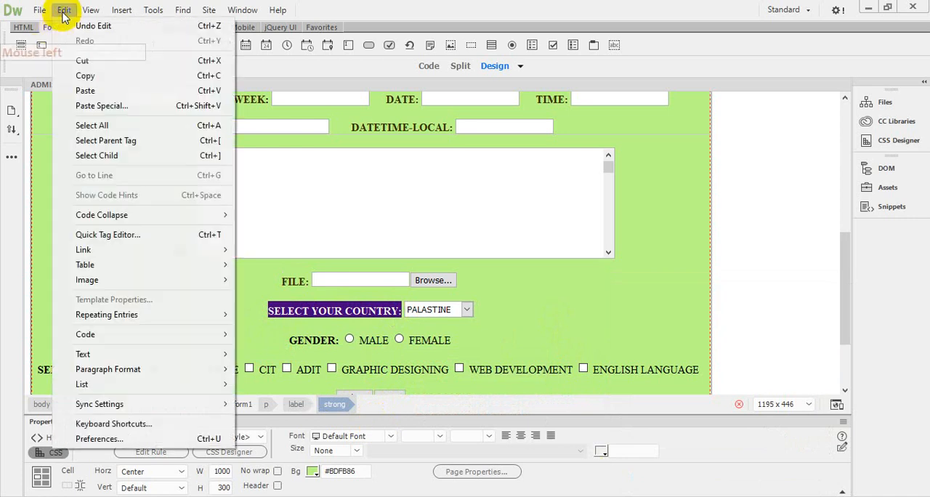
mouse_move(129, 356)
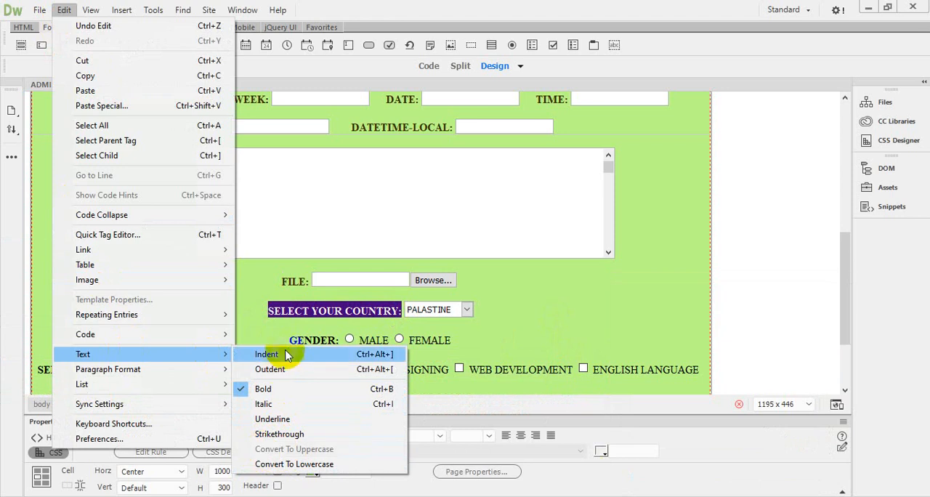
left_click(555, 316)
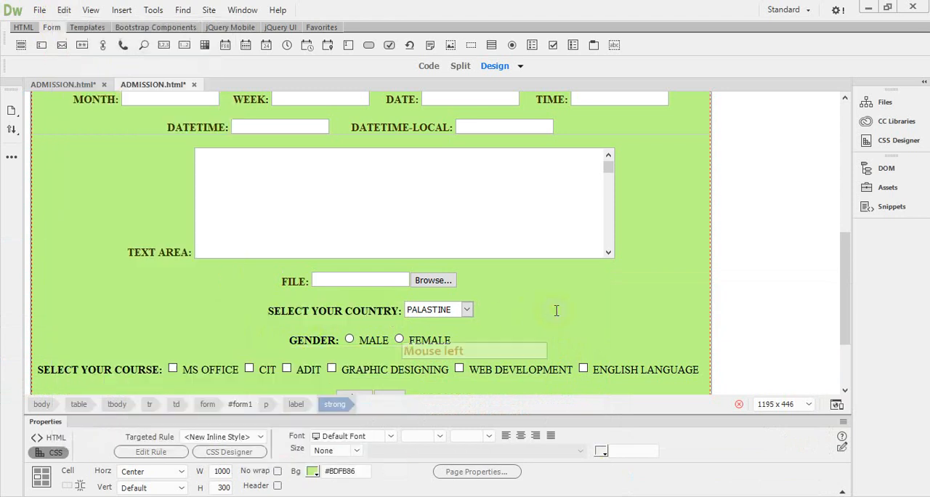
Step: Select the SELECT YOUR COUNTRY label and apply the copied color code #393002 to it
left_click(263, 312)
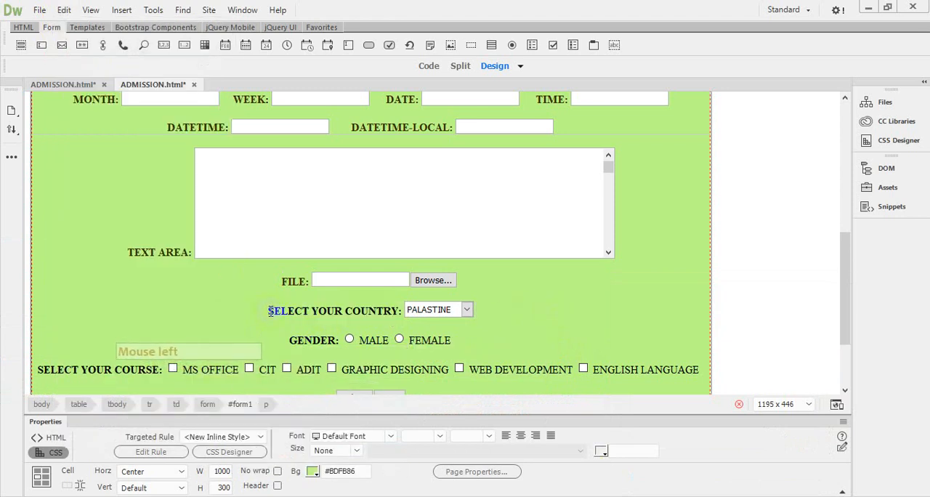
left_click_drag(269, 311, 402, 311)
left_click(601, 452)
left_click(642, 455)
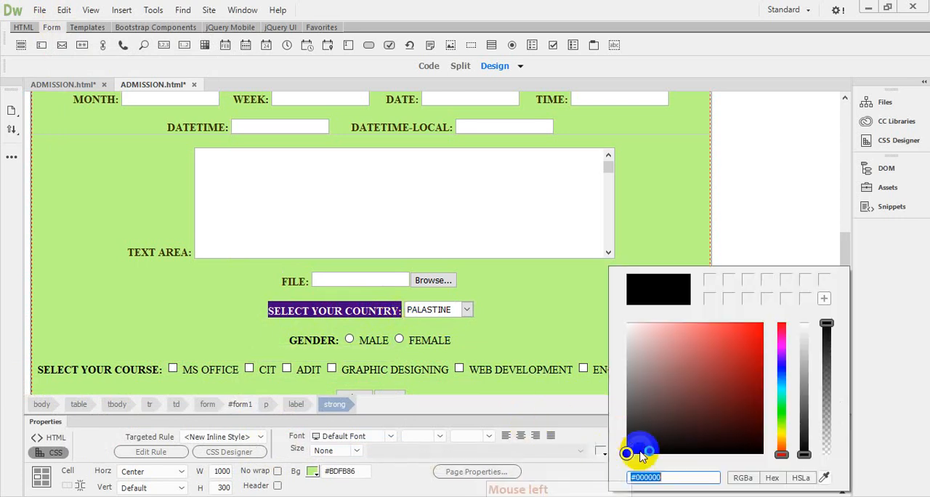
right_click(642, 476)
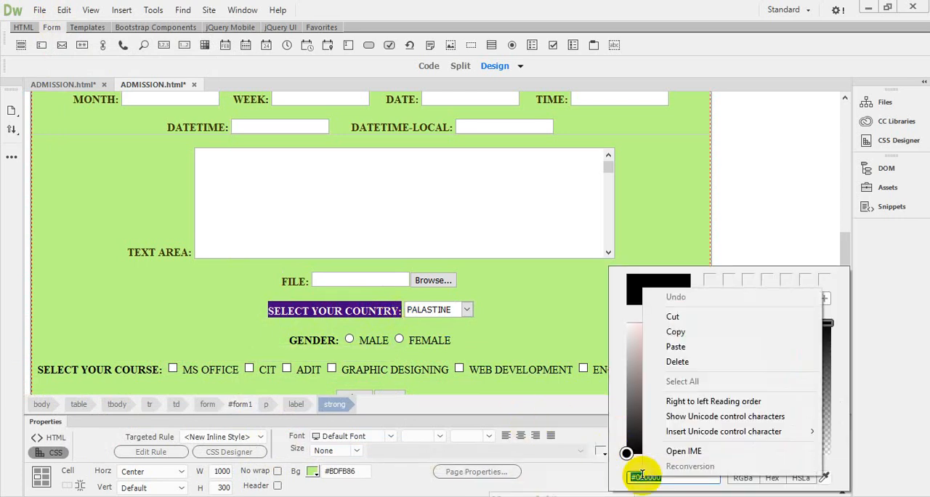
left_click(677, 346)
left_click(519, 328)
left_click(502, 327)
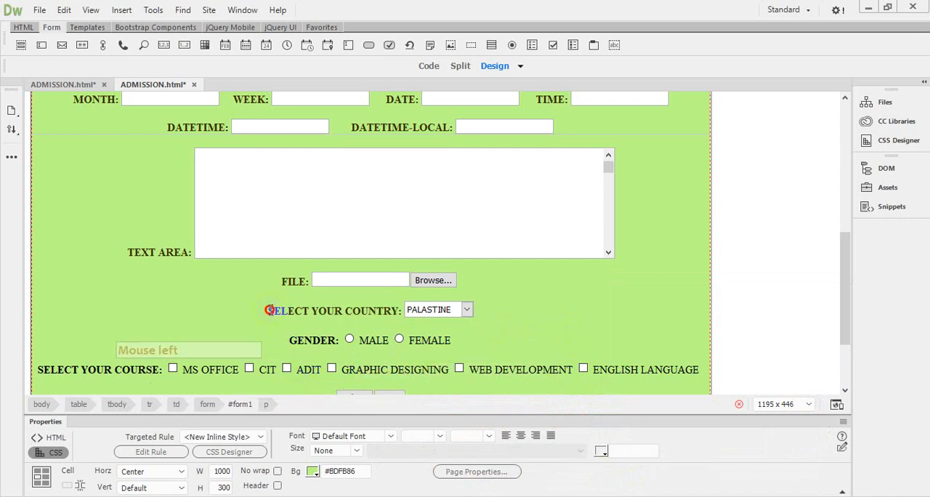
Step: Apply bold formatting to the SELECT YOUR COUNTRY label
left_click_drag(270, 310, 401, 311)
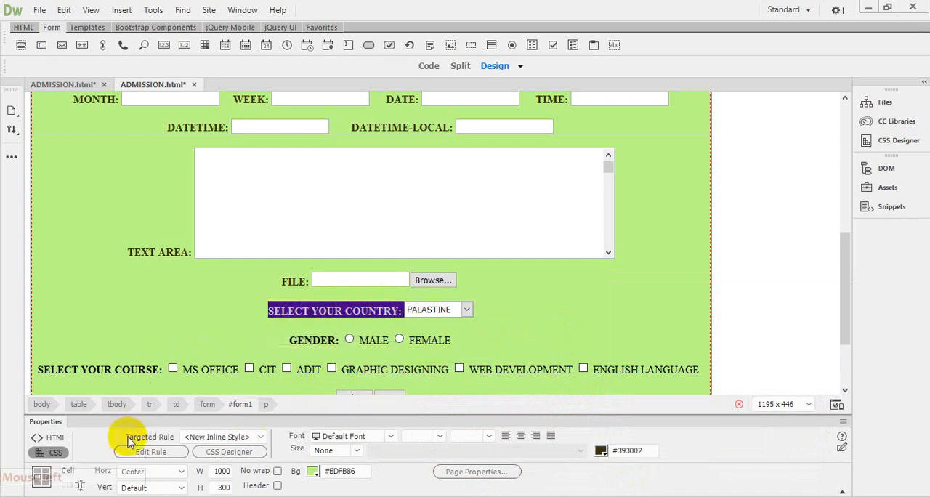
left_click(55, 436)
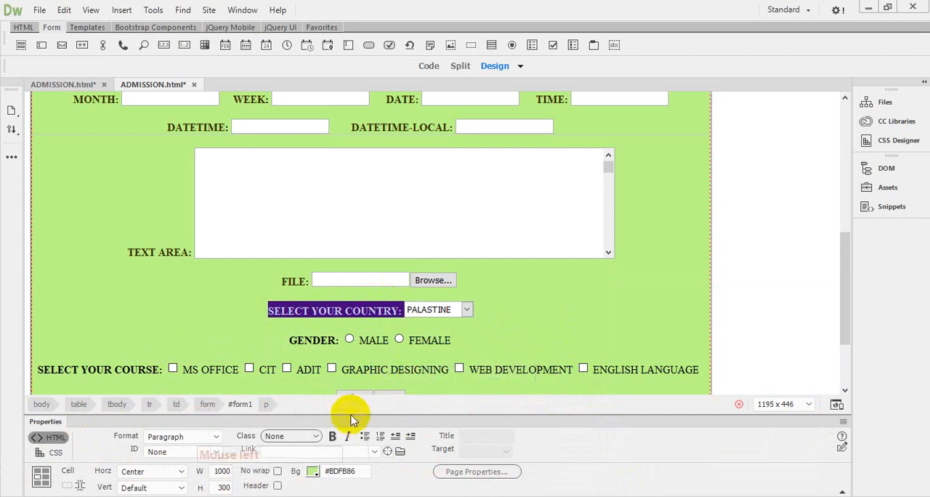
left_click(332, 437)
left_click(516, 315)
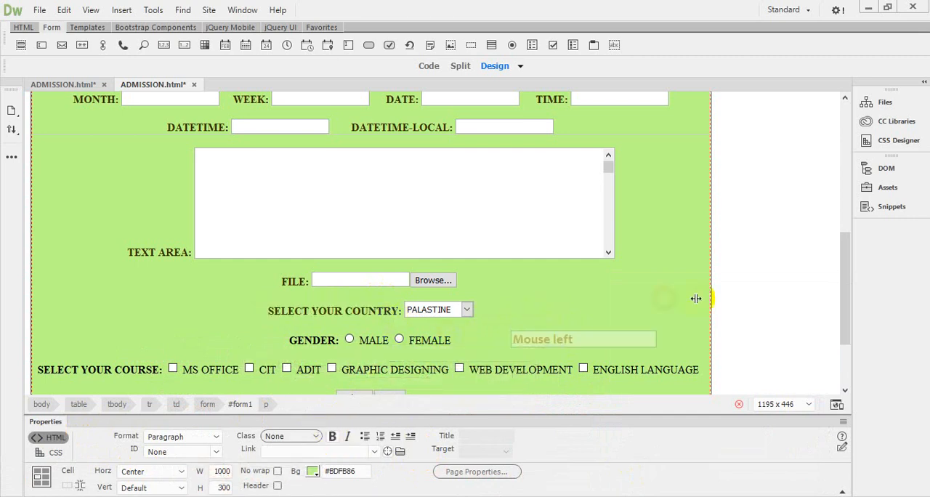
Step: Select the GENDER label and apply the copied color code #393002 to it
left_click_drag(850, 245, 654, 287)
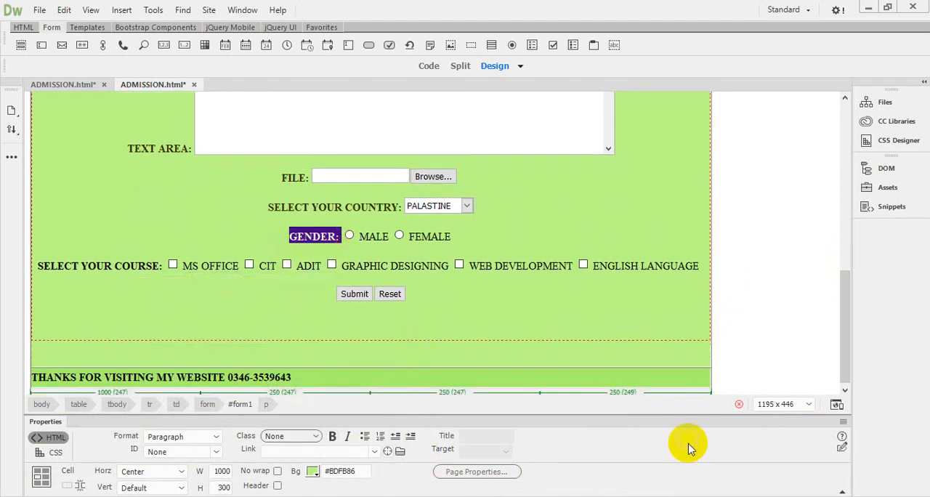
left_click(50, 453)
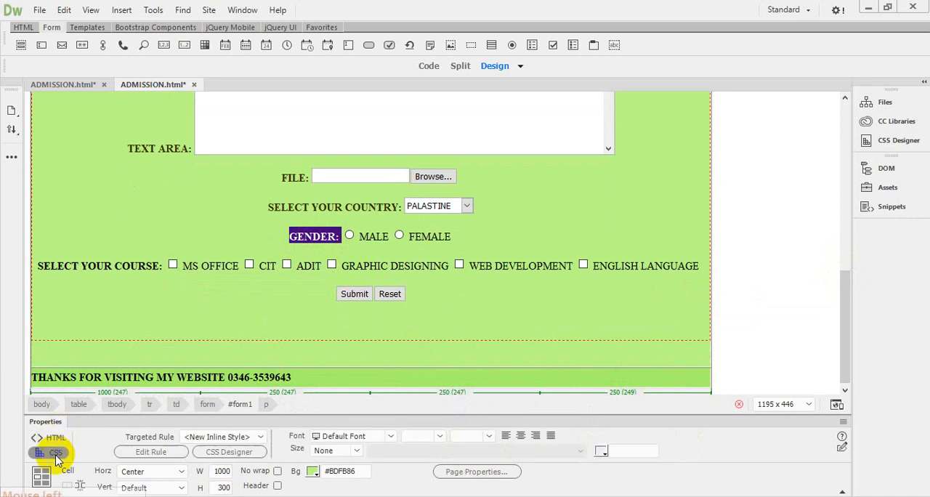
left_click(601, 452)
left_click(649, 477)
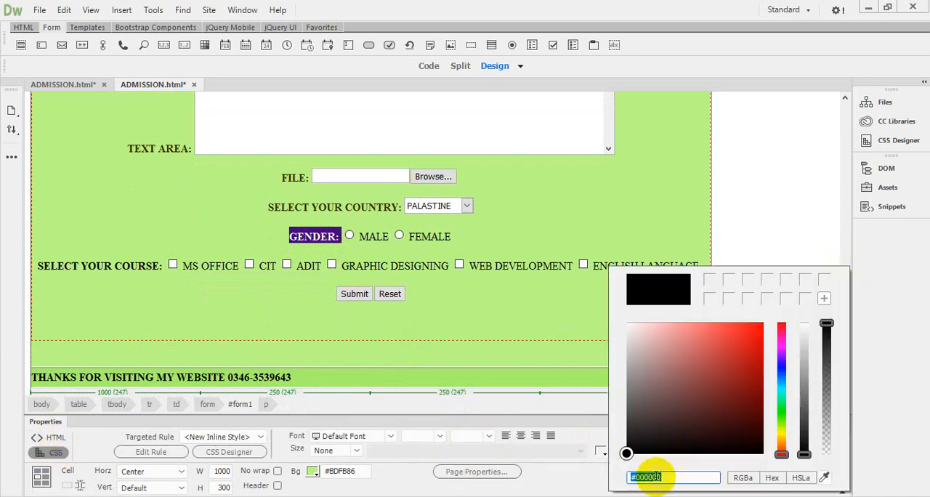
right_click(652, 477)
left_click(686, 350)
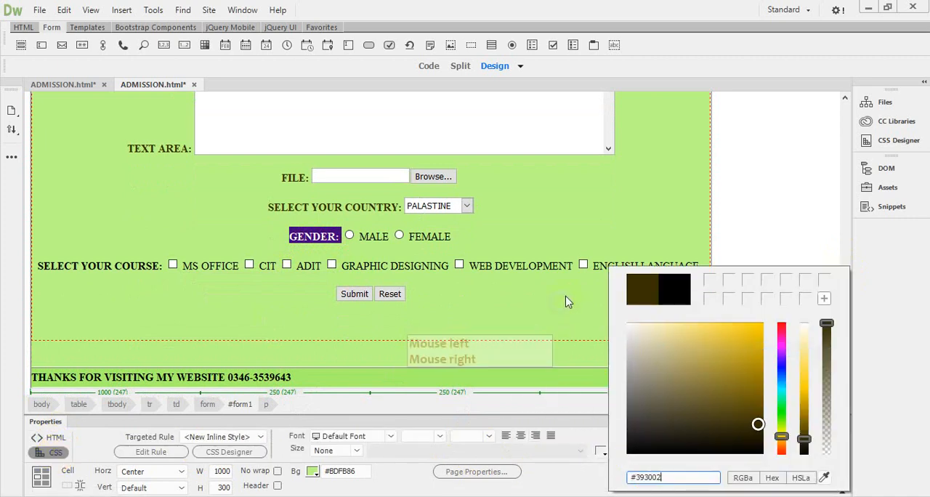
left_click(534, 243)
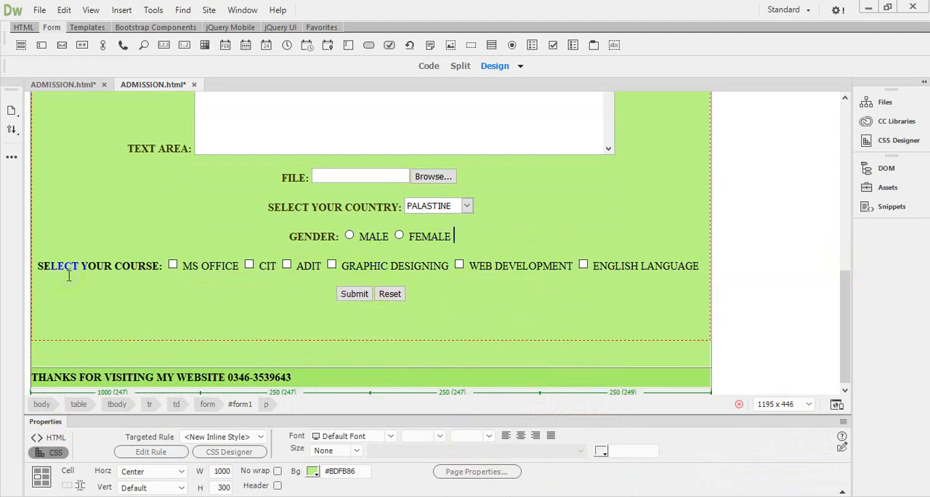
Step: Select the SELECT YOUR COURSE label and apply the copied color code #393002 to it
left_click_drag(38, 266, 166, 266)
left_click(606, 456)
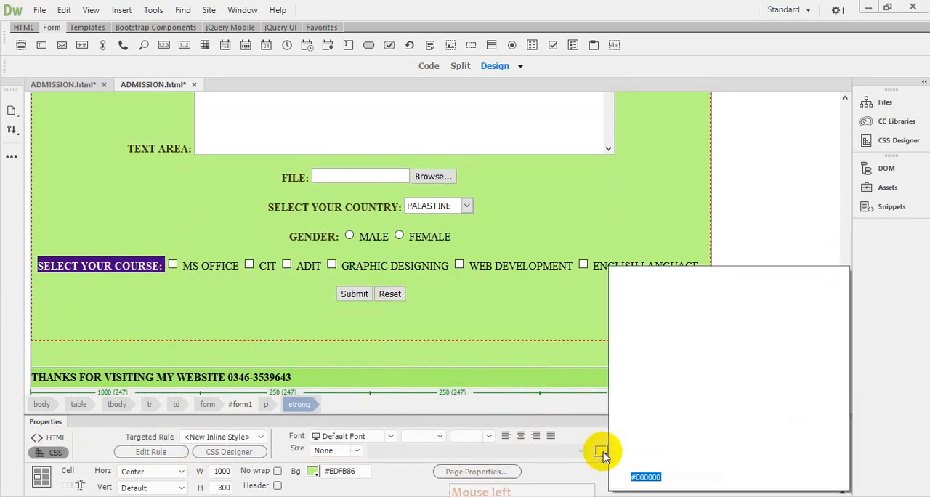
right_click(645, 477)
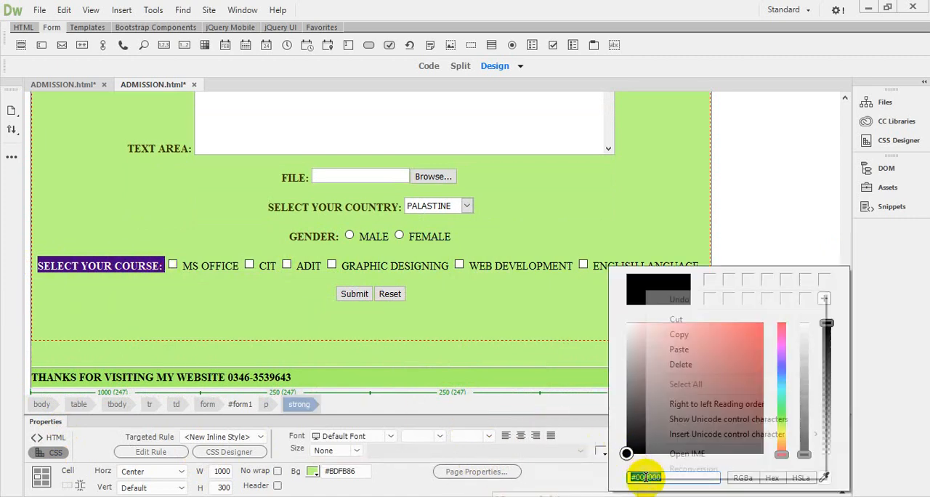
left_click(683, 350)
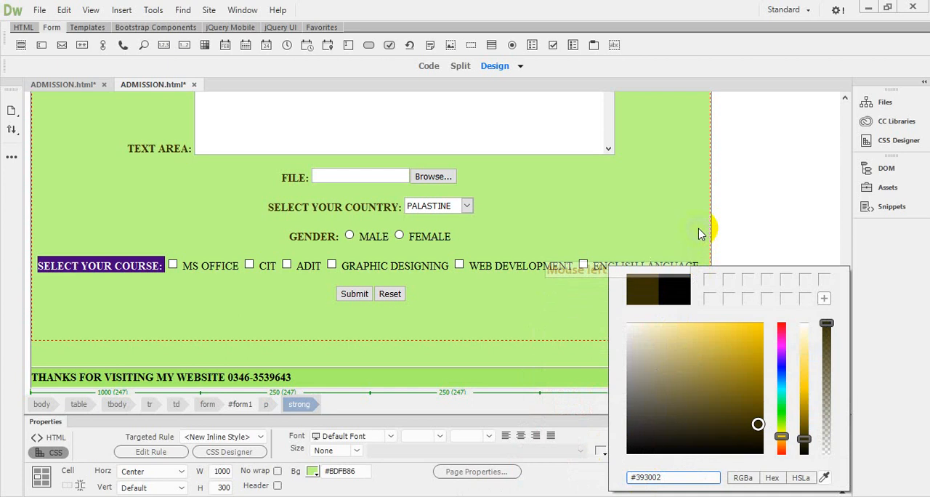
left_click(644, 230)
left_click(496, 247)
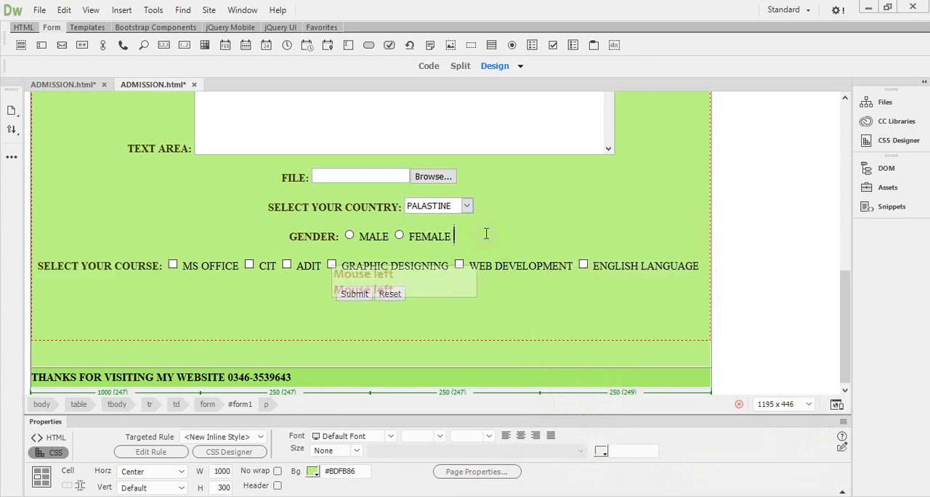
Step: Select the SELECT YOUR COURSE label and toggle its bold formatting off and on again
left_click(35, 273)
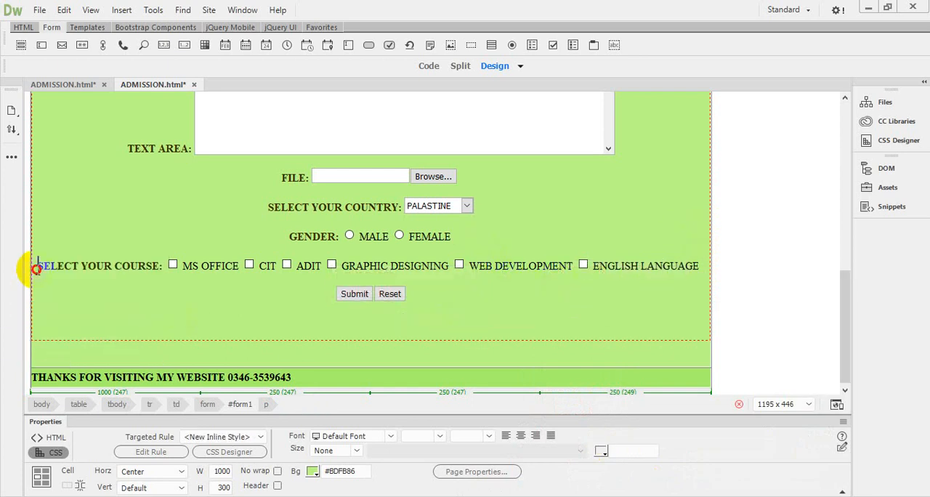
left_click_drag(37, 268, 164, 268)
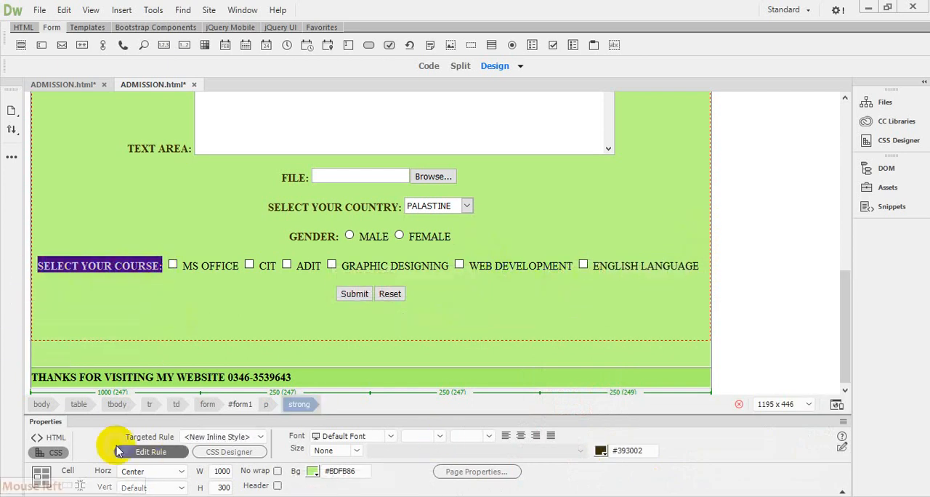
left_click(49, 437)
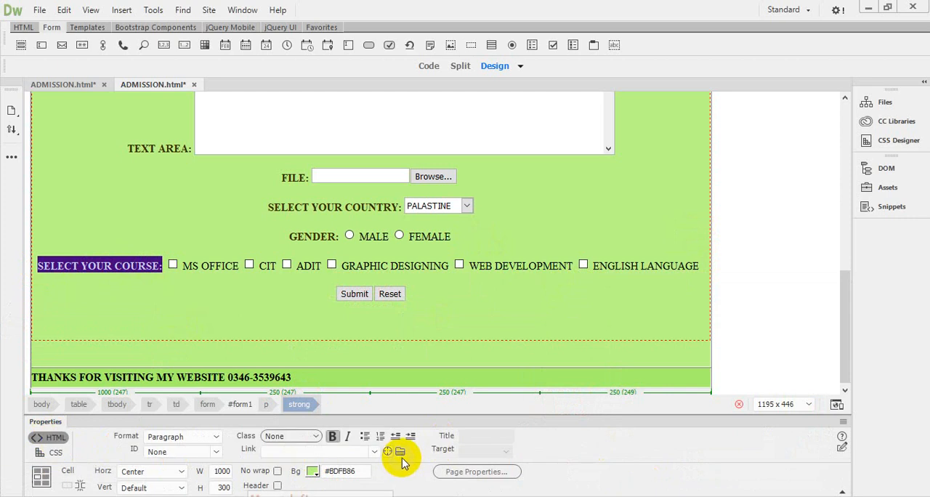
left_click(333, 437)
left_click(334, 438)
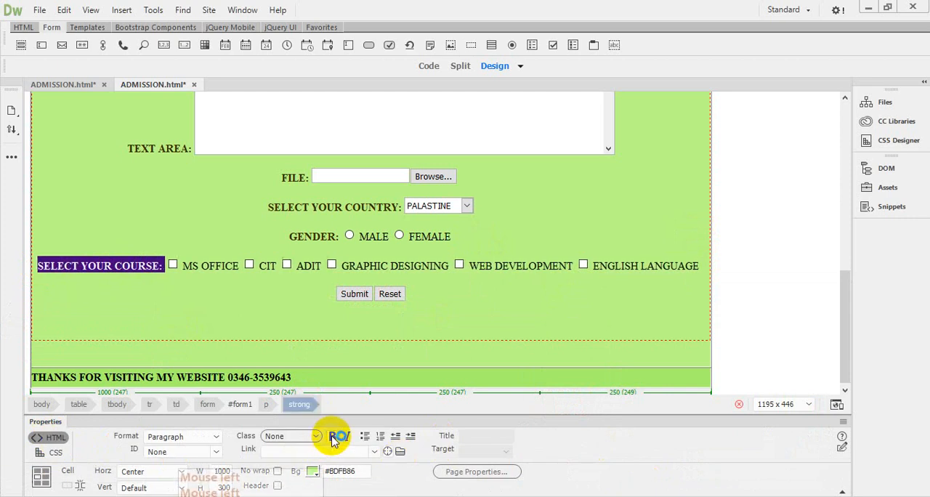
left_click(486, 306)
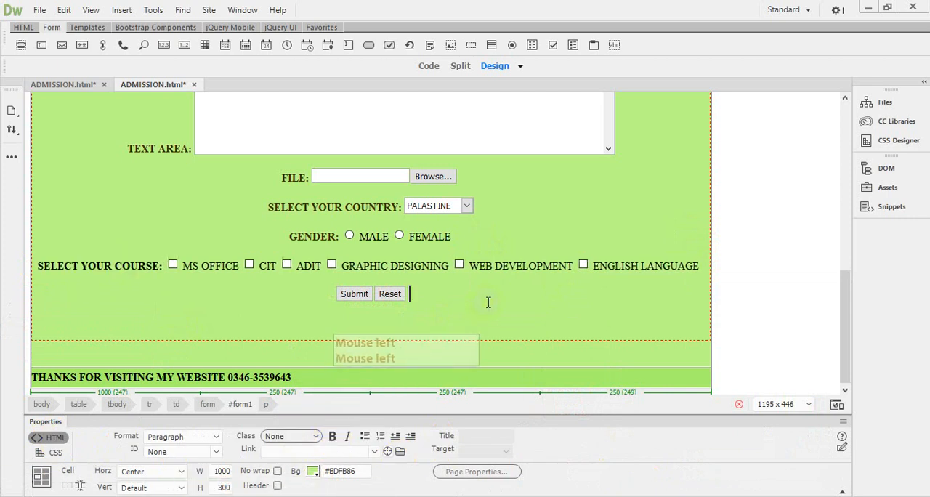
Step: Save ADMISSION.html and reload its preview in the web browser to review the styled form
left_click(38, 10)
left_click(59, 105)
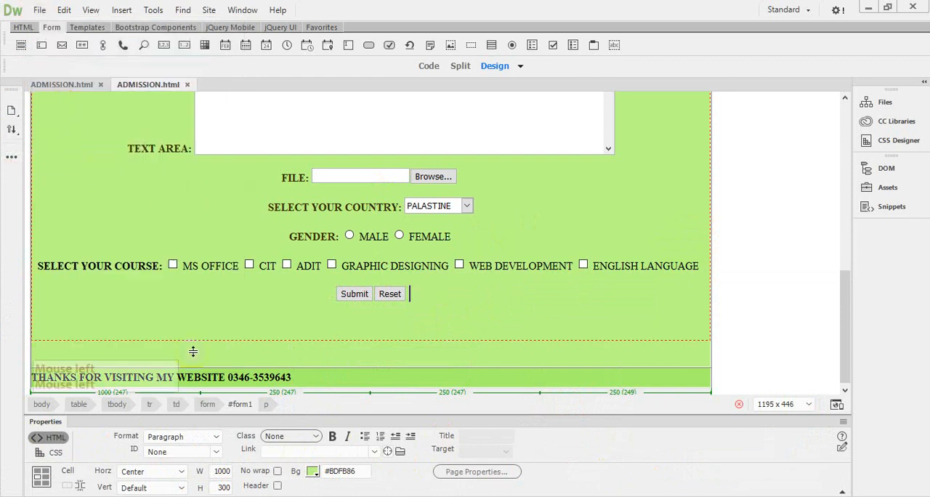
key("F12")
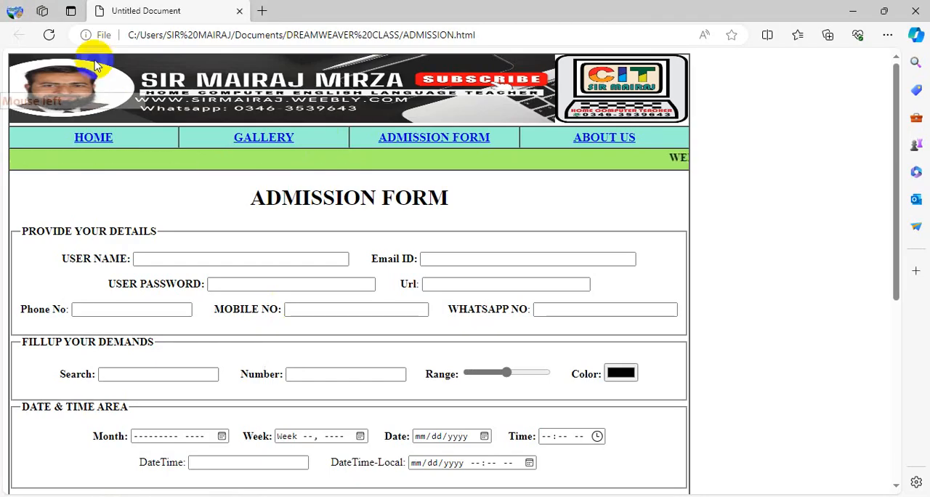
left_click(50, 34)
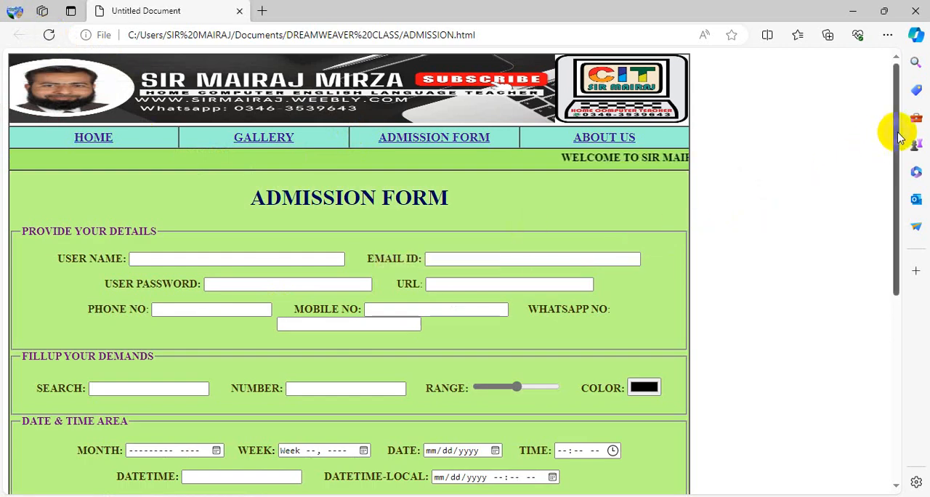
left_click_drag(899, 137, 915, 323)
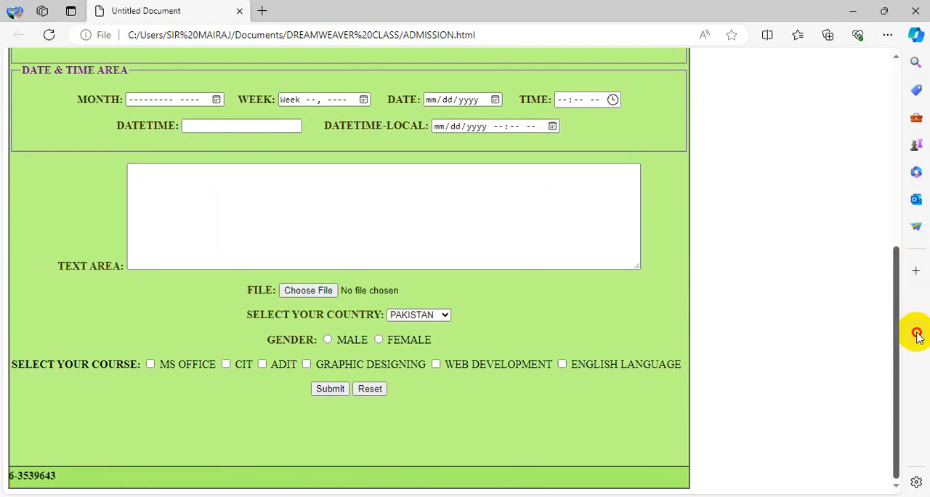
left_click_drag(917, 336, 920, 163)
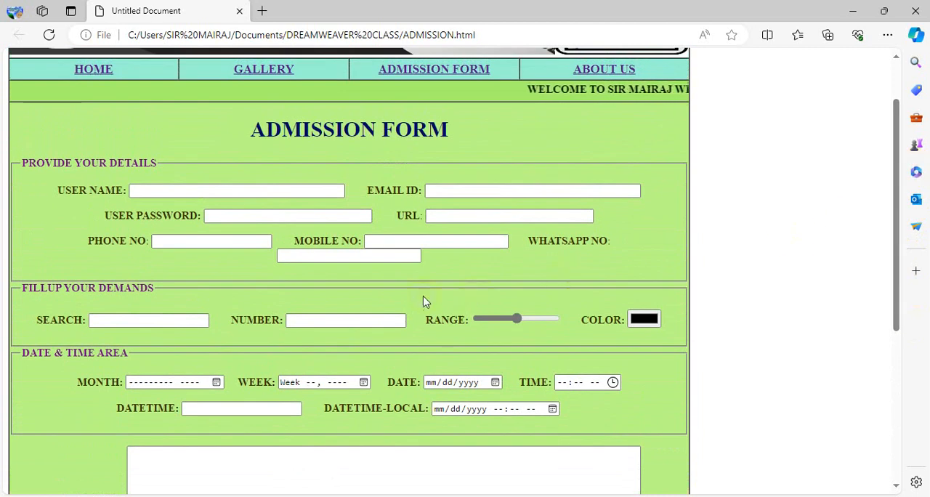
left_click(329, 258)
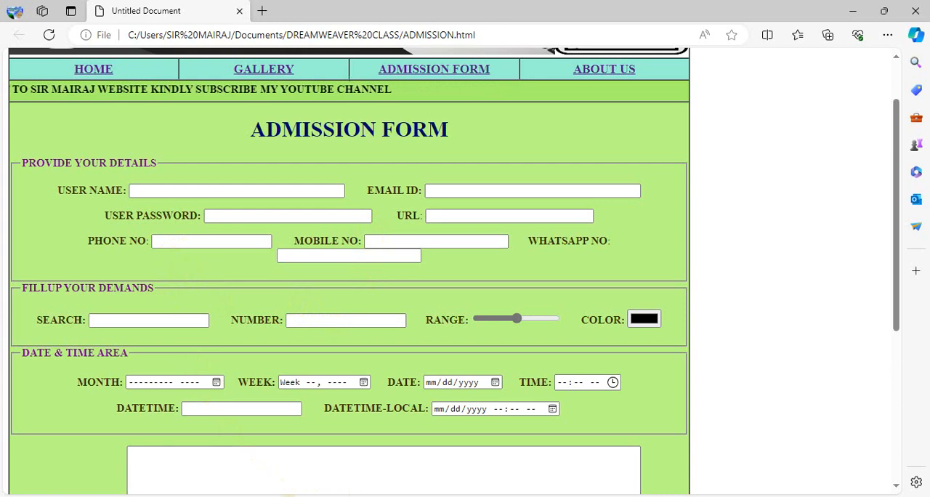
Step: Switch back to Dreamweaver and delete three spaces between the PHONE NO field and the MOBILE NO label
key("alt+Tab")
left_click(843, 292)
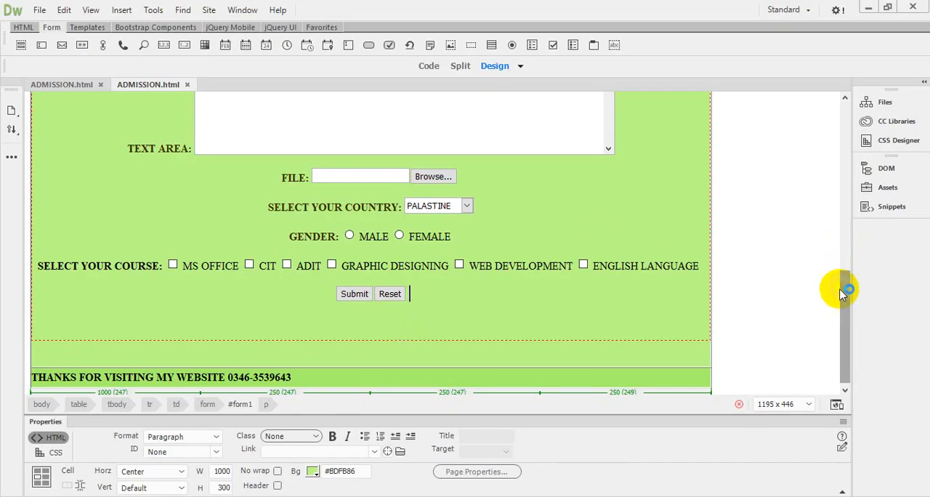
left_click_drag(843, 293, 838, 116)
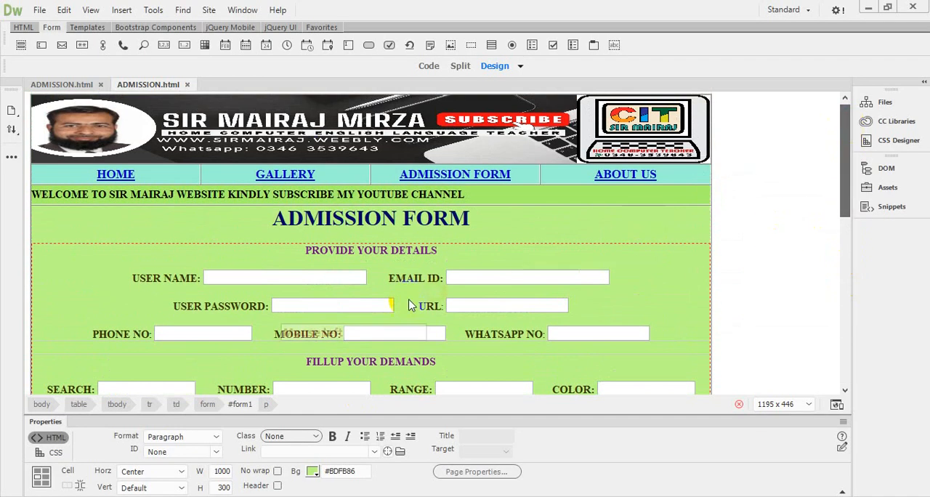
left_click(303, 325)
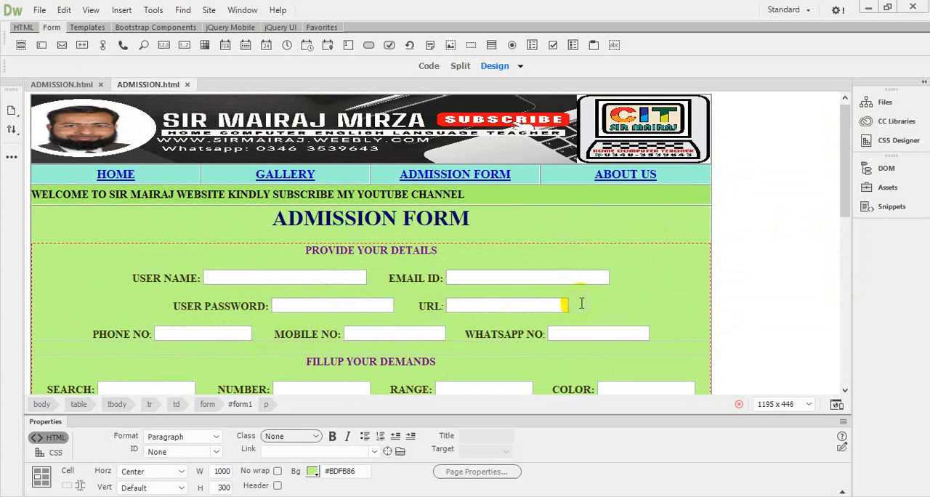
left_click(265, 336)
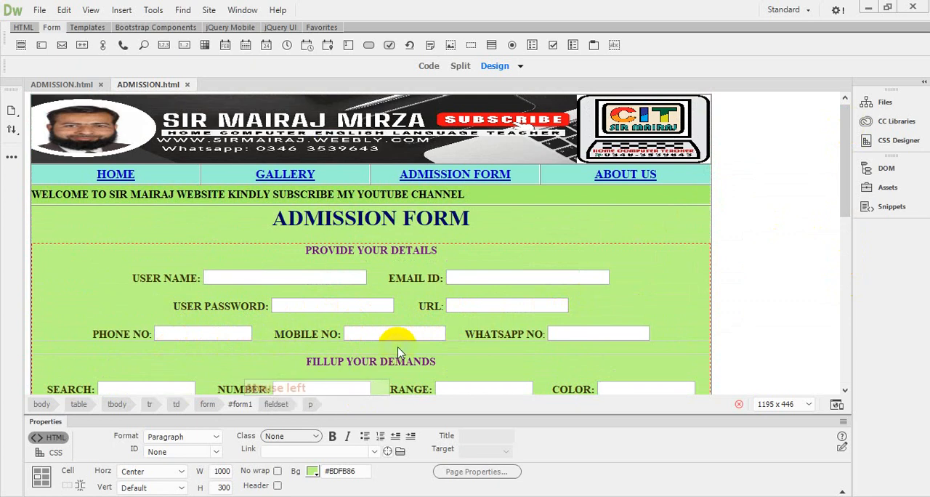
key("Delete")
key("Delete")
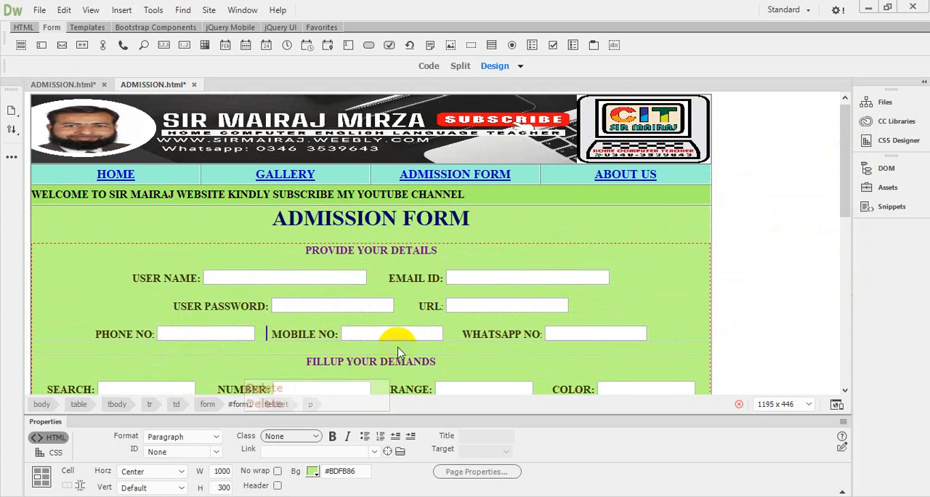
key("Delete")
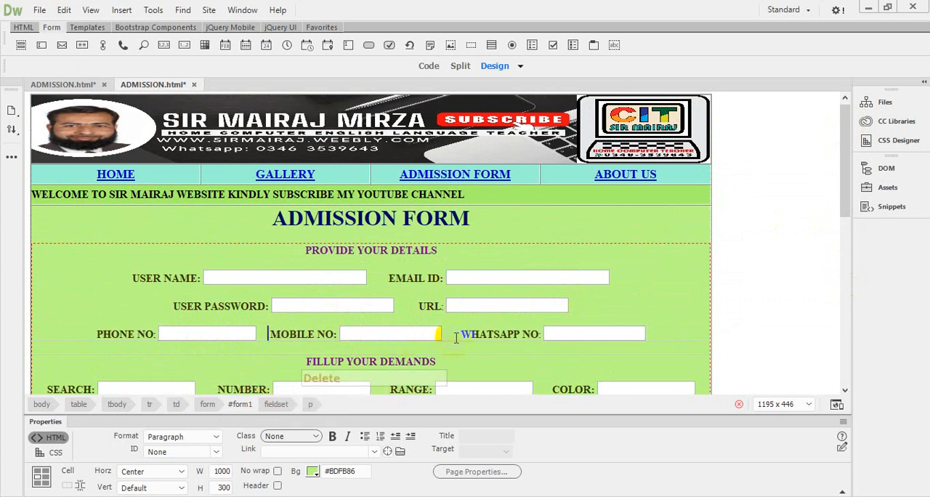
Step: Delete the extra spaces between the MOBILE NO field and the WHATSAPP NO label
key("Delete")
key("Delete")
key("Delete")
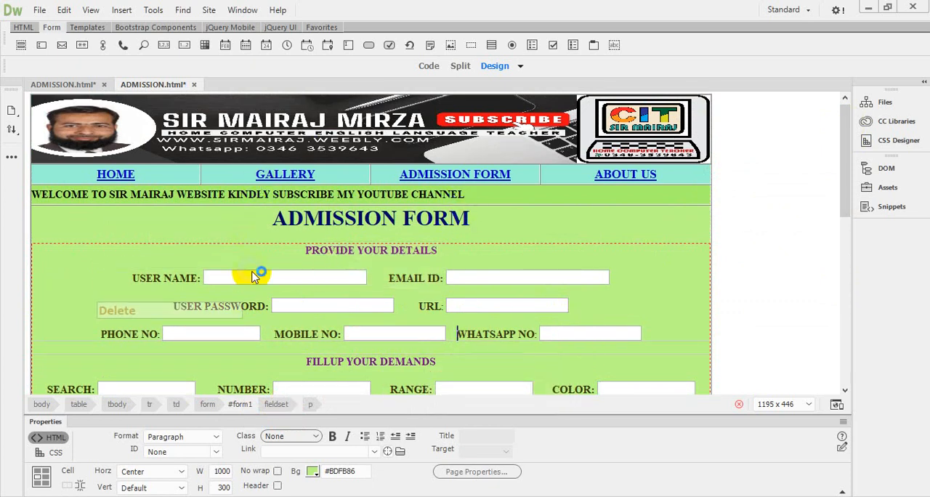
Step: Save the edited page and reload it in the browser to check the phone number row
left_click(42, 12)
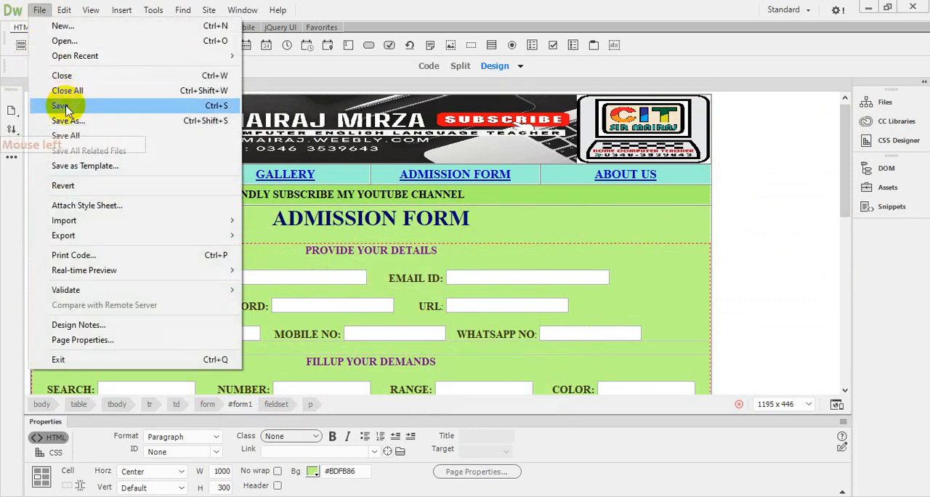
left_click(109, 104)
left_click(254, 496)
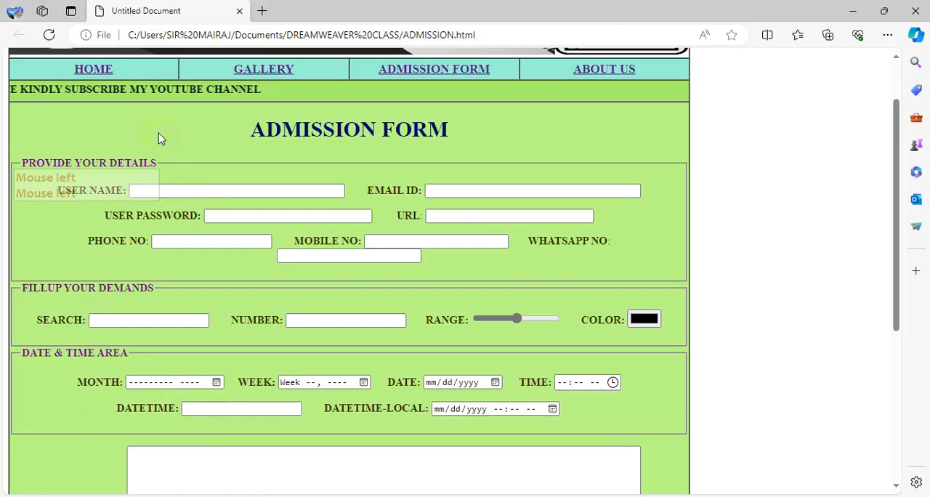
left_click(49, 35)
left_click(223, 338)
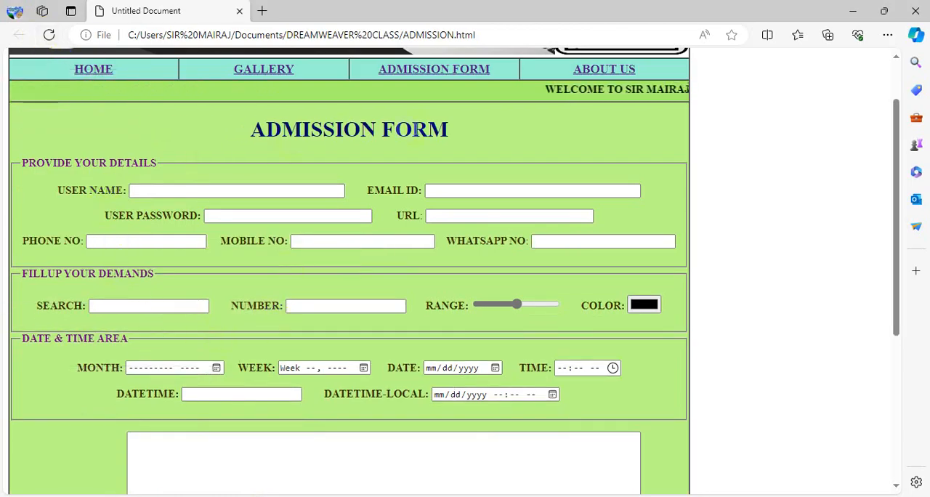
left_click(118, 194)
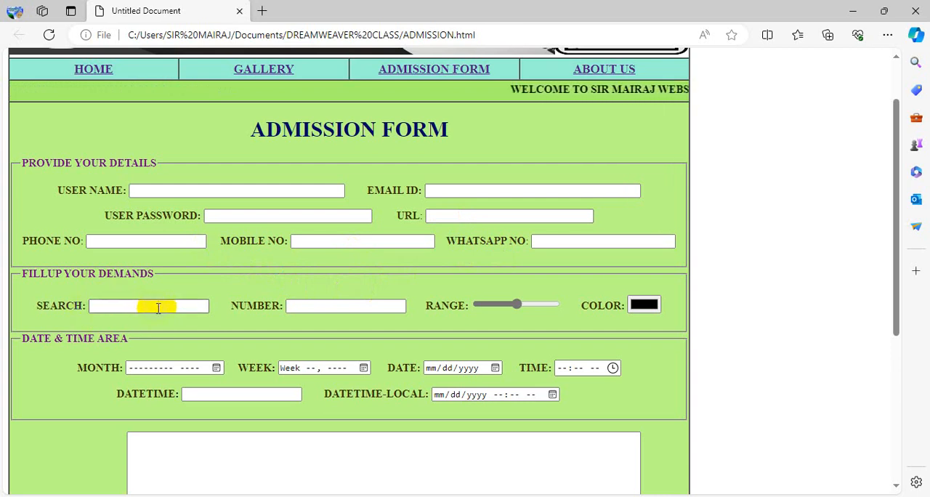
Step: Test the form's FILE chooser without picking a file, and select PAKISTAN as the country
left_click_drag(897, 202, 880, 294)
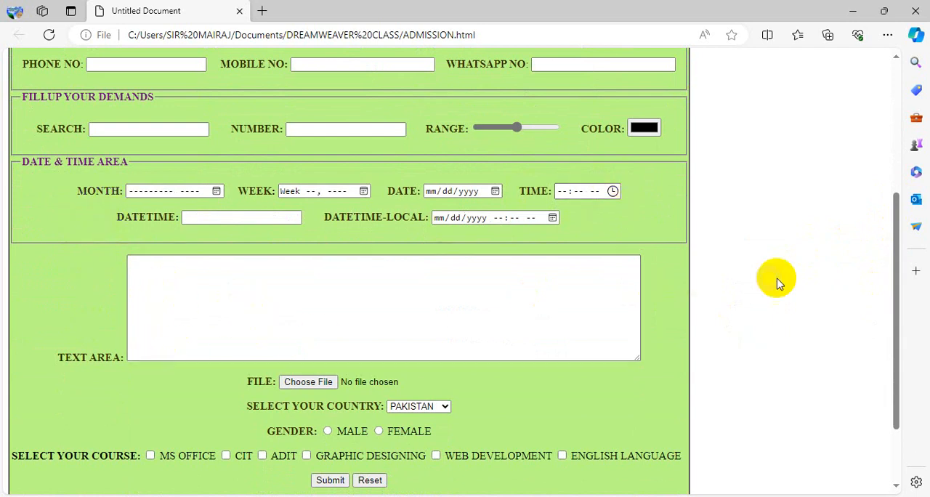
left_click_drag(898, 212, 897, 290)
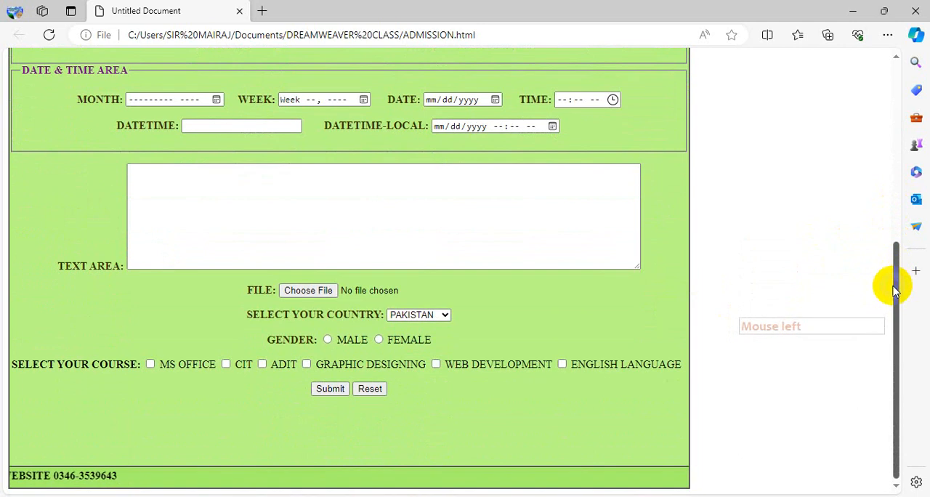
left_click(289, 292)
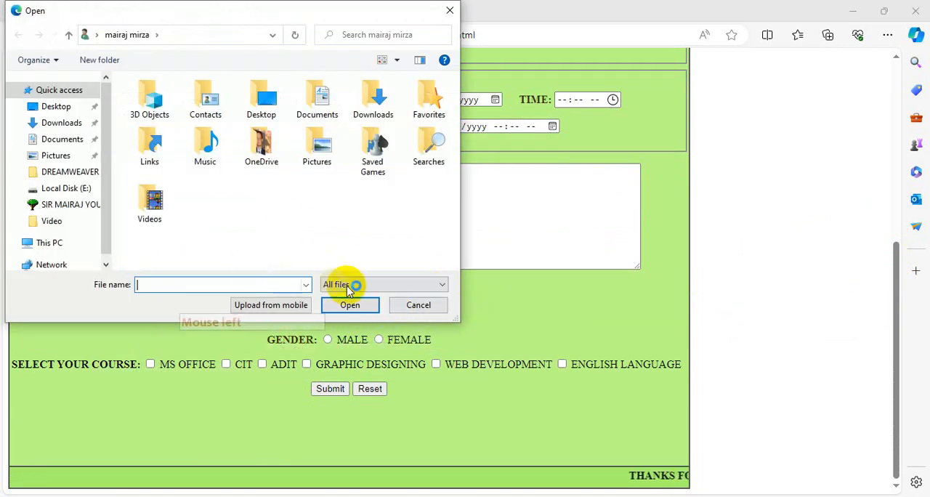
left_click(422, 305)
left_click(417, 319)
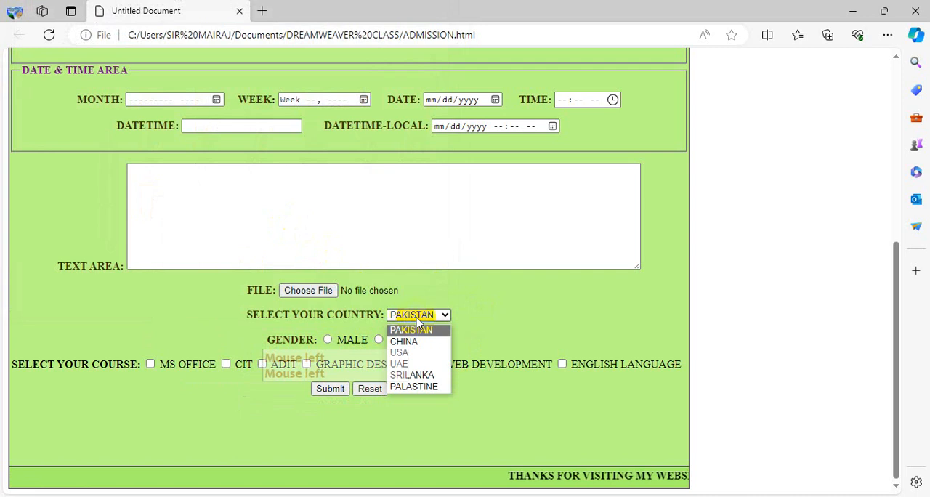
left_click(416, 326)
Step: Test both GENDER options, leaving MALE selected, and tick the MS OFFICE and CIT courses
left_click(329, 340)
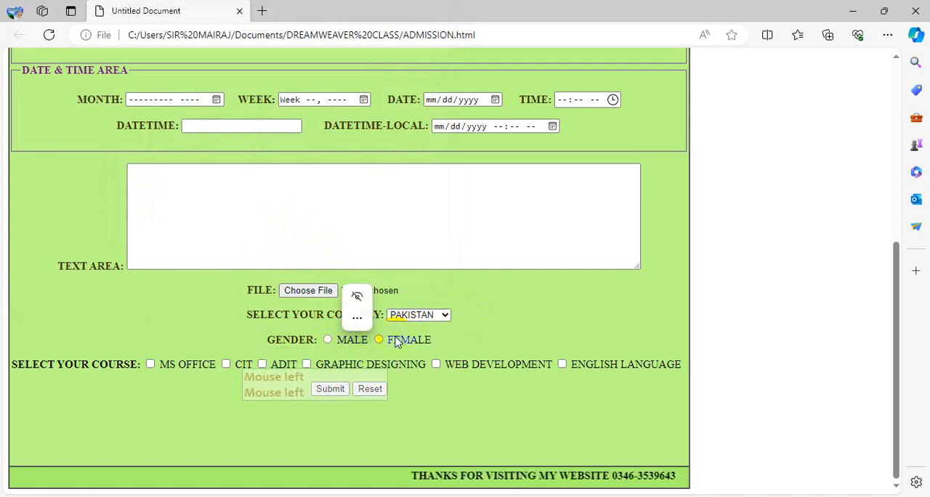
left_click(330, 339)
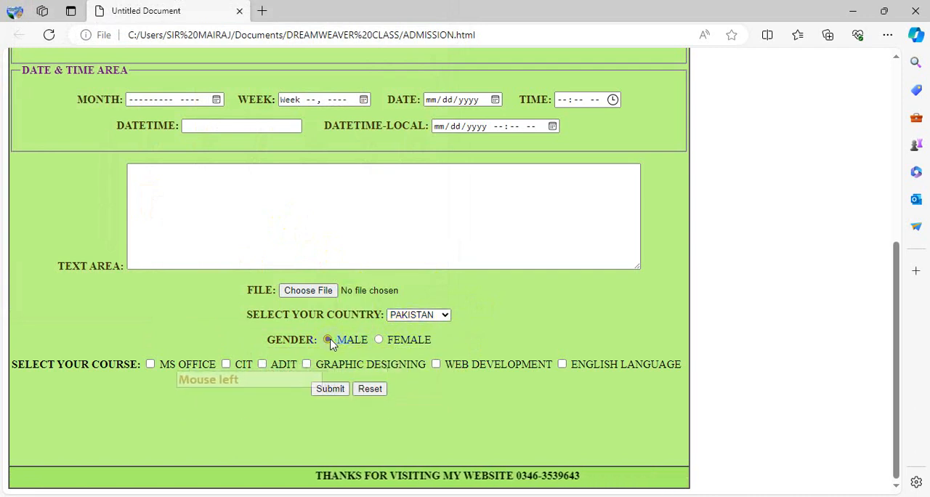
left_click(378, 340)
left_click(331, 340)
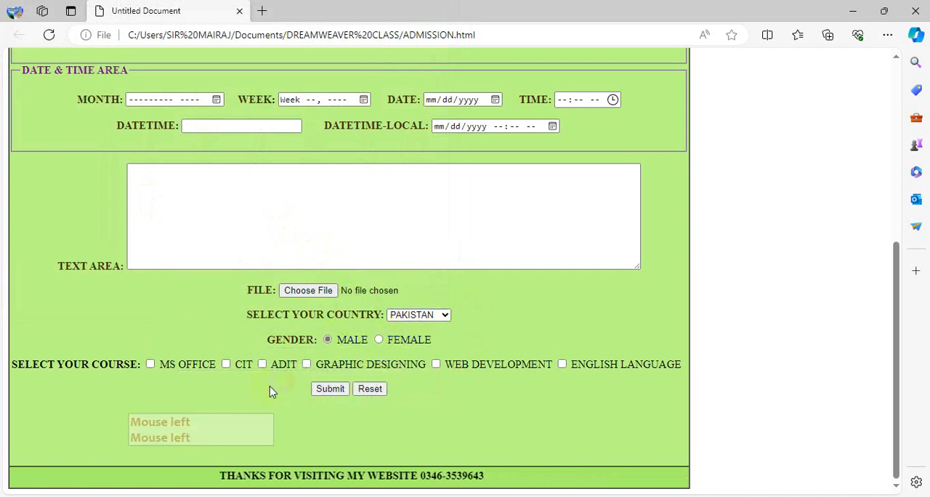
left_click(150, 364)
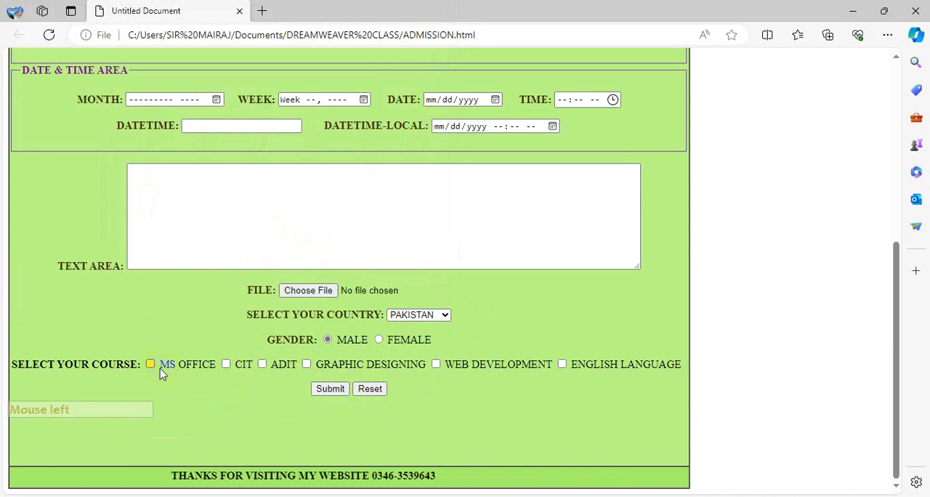
left_click(226, 364)
Step: Enter the applicant's name in the USER NAME field under PROVIDE YOUR DETAILS
left_click_drag(899, 245, 899, 56)
left_click(187, 256)
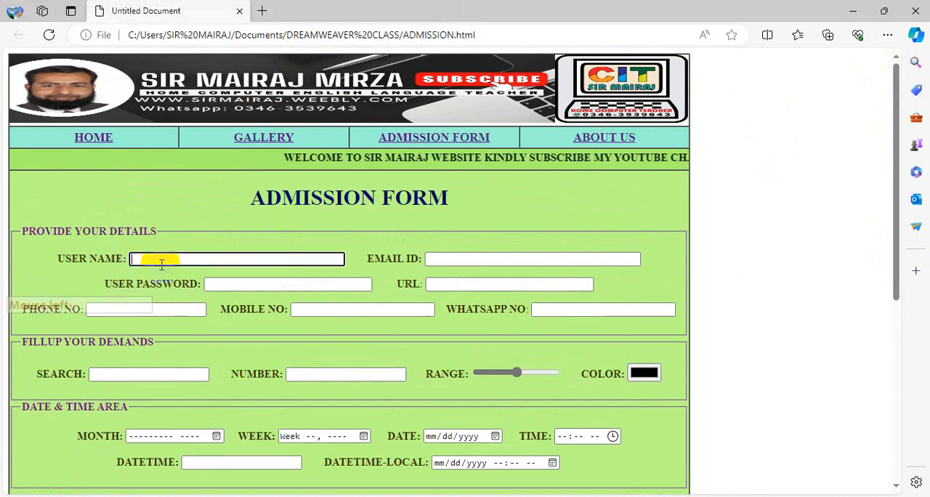
left_click(249, 254)
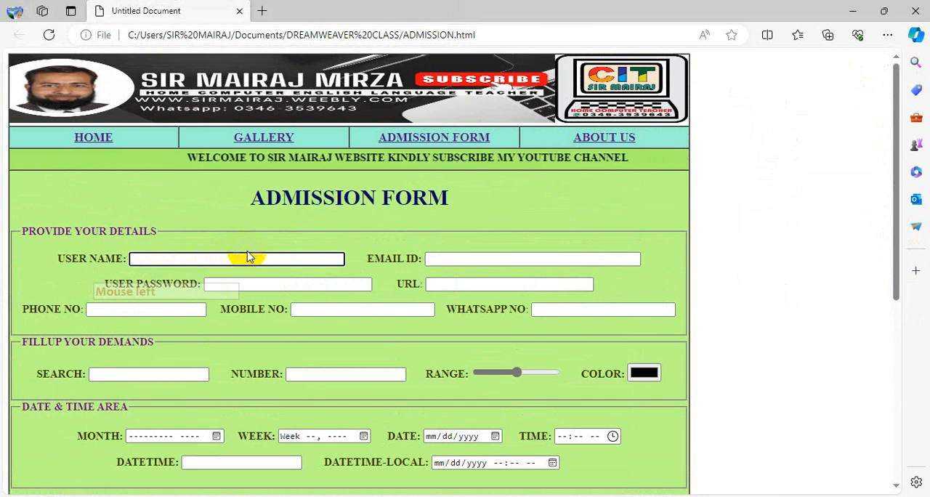
type("SIR")
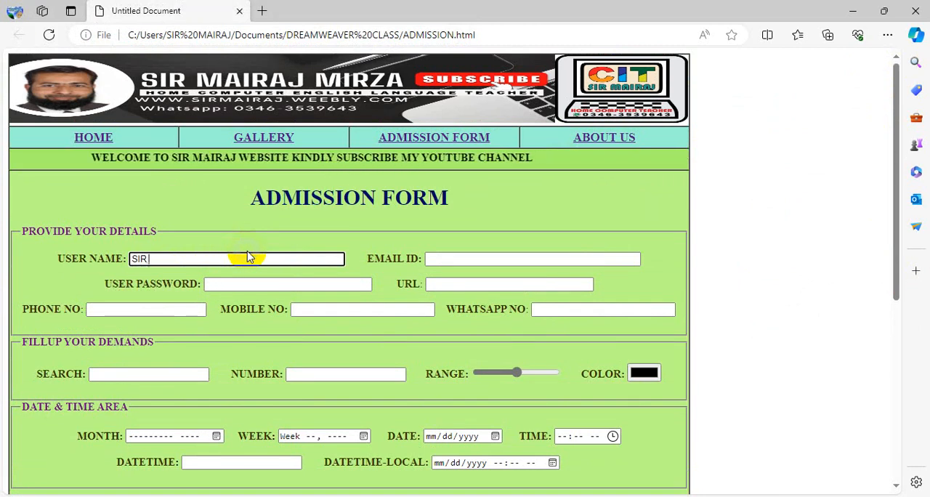
type(" MA")
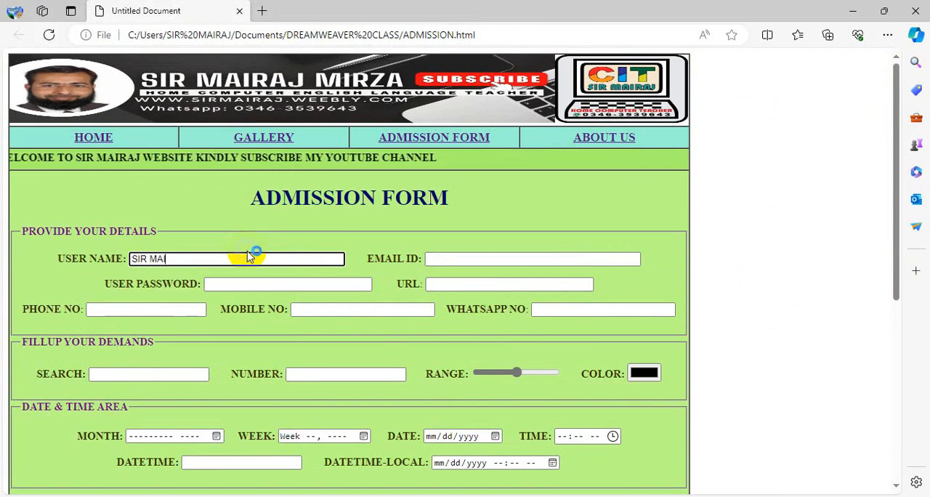
type("IRAJ")
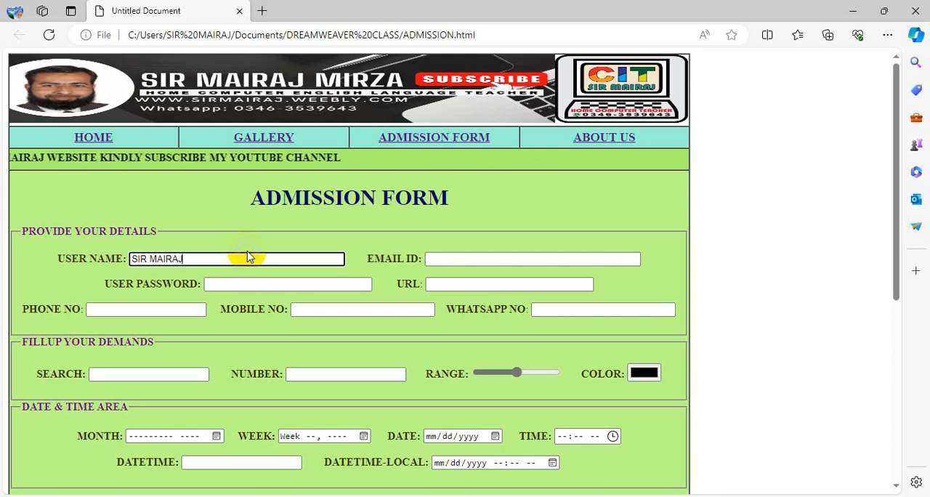
Step: Enter the applicant's e-mail address in the EMAIL ID field
key("Tab")
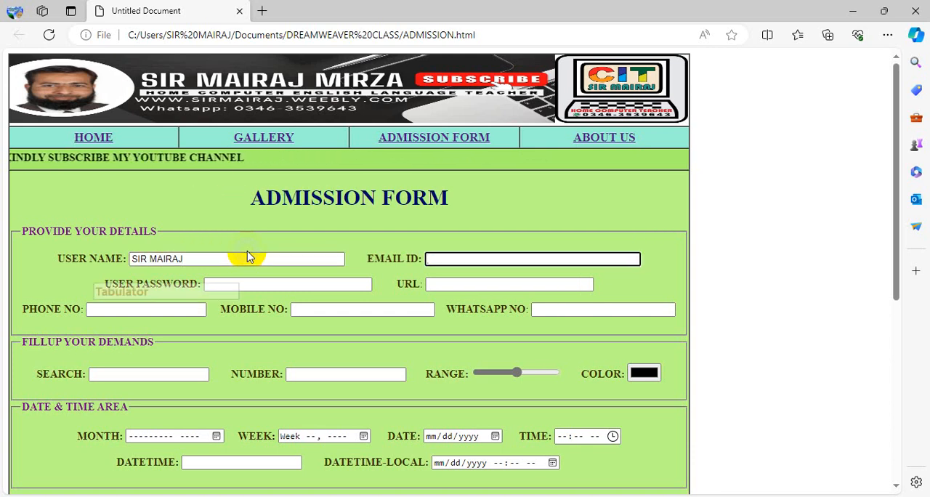
key("Caps_Lock")
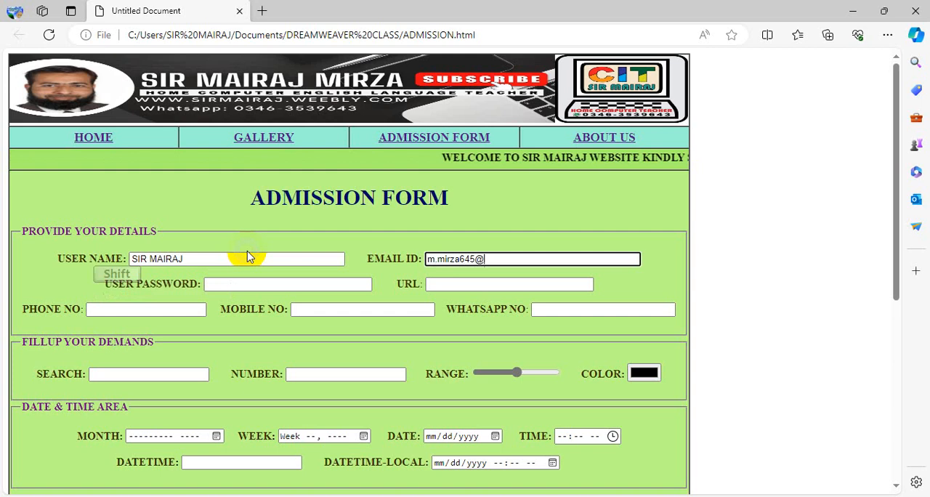
type("mail")
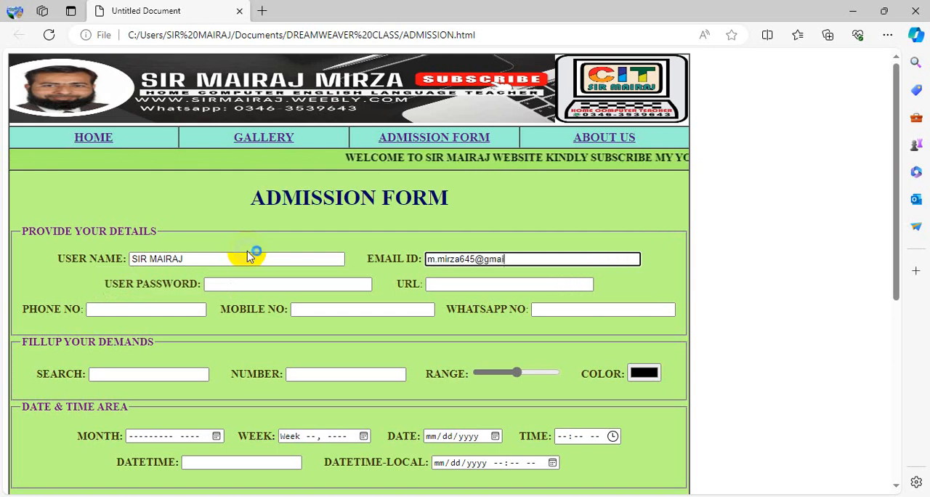
type(".com")
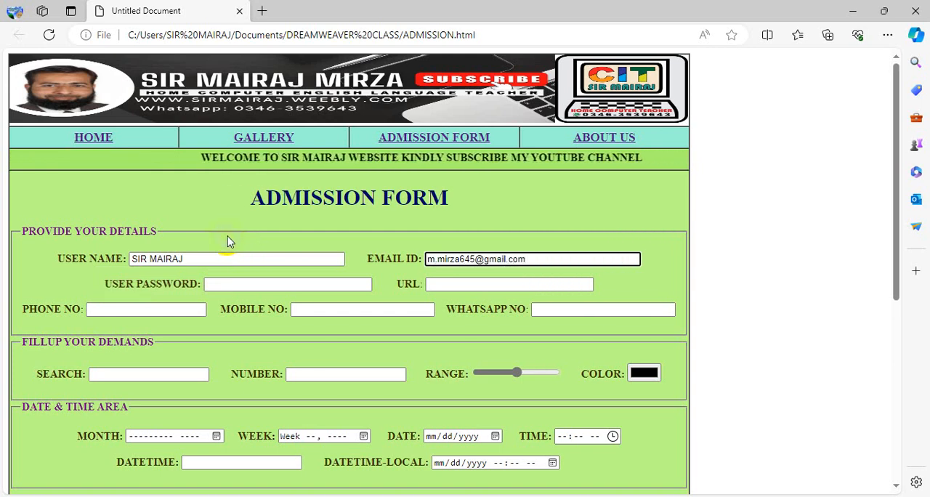
Step: Enter a password in the USER PASSWORD field
left_click(245, 285)
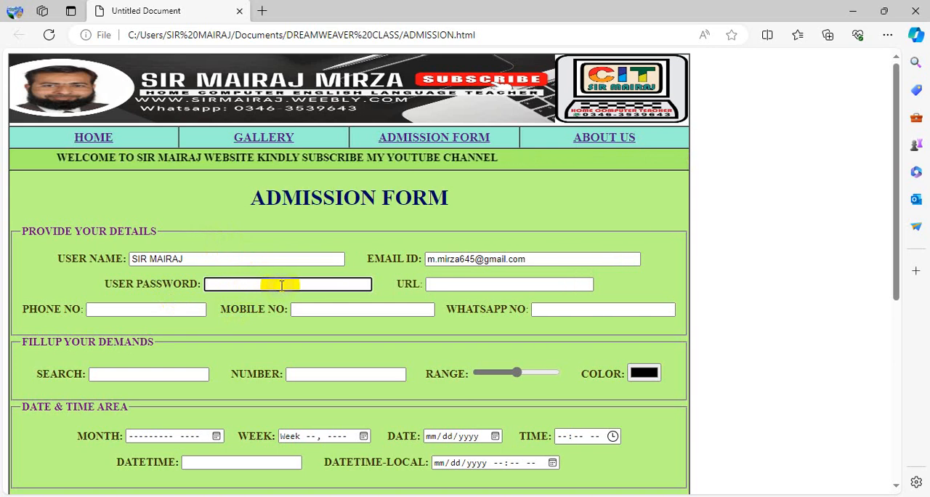
type("12345678")
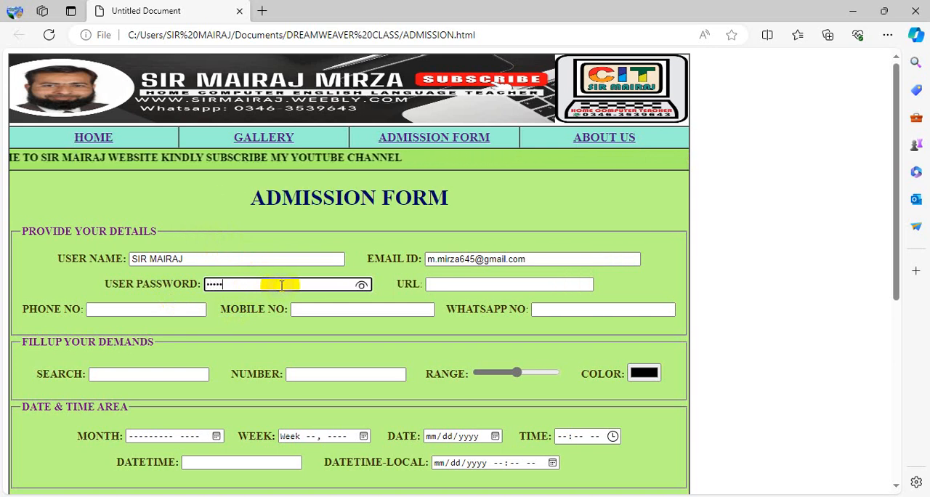
type("9")
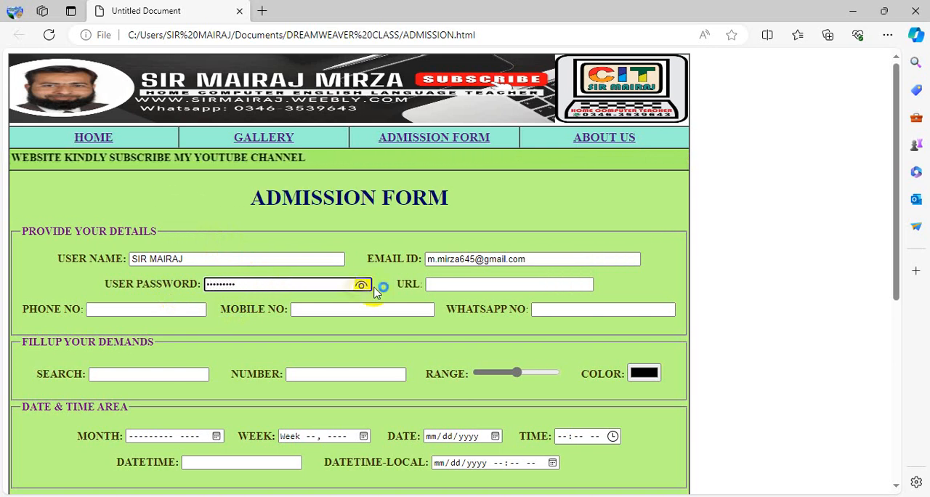
Step: Switch to Chrome and copy the web address of the YouTube video about the digital marketing class for the form's URL field
left_click(450, 285)
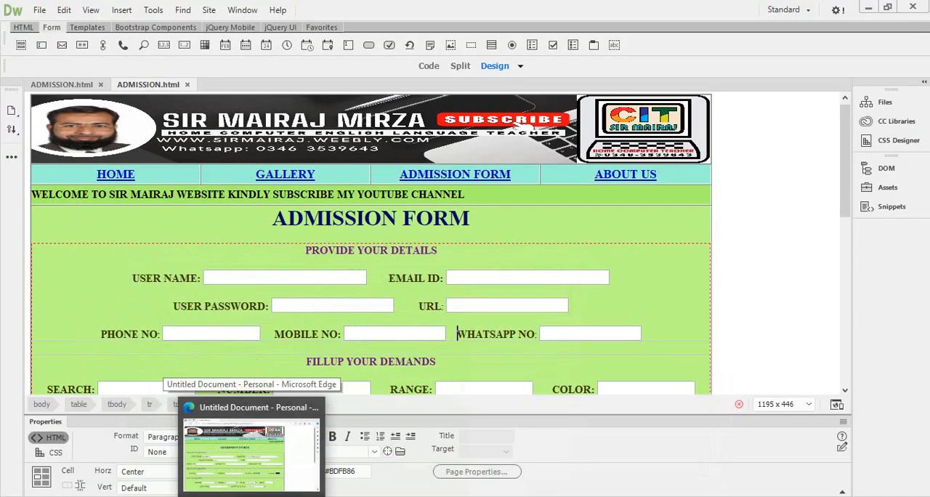
left_click(251, 496)
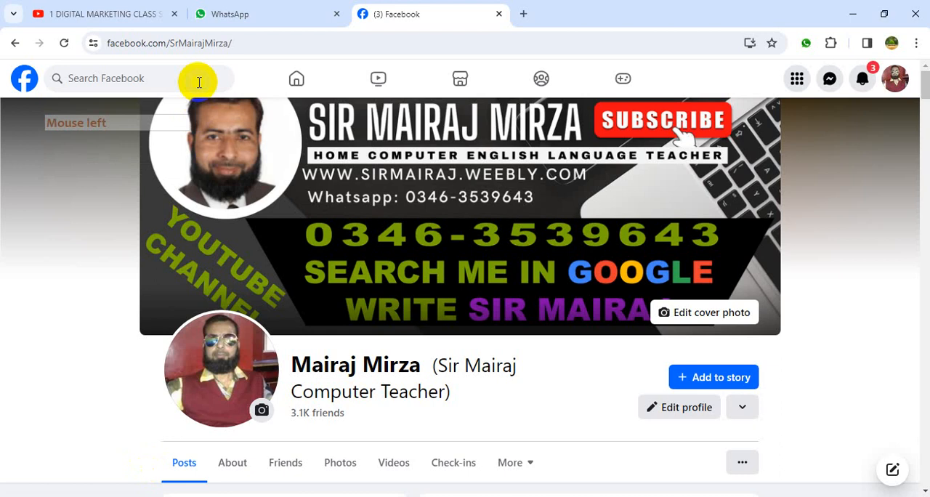
left_click(109, 16)
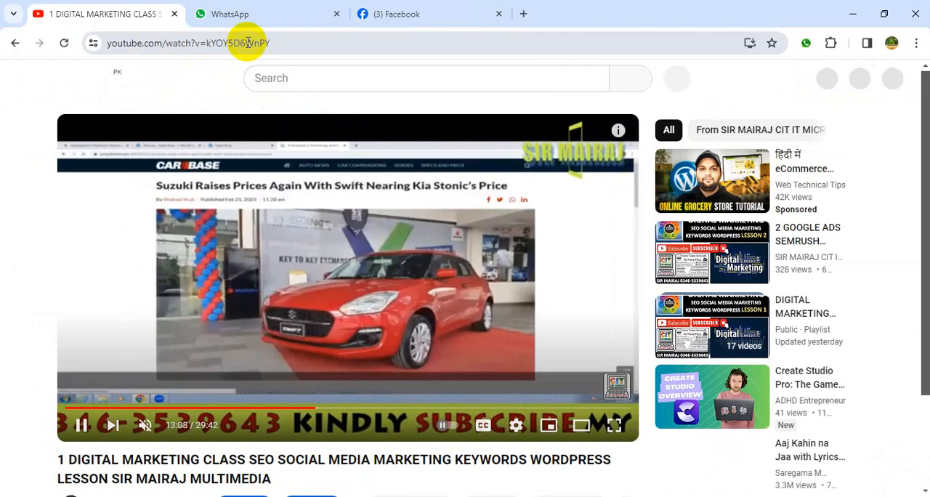
left_click(247, 43)
right_click(248, 43)
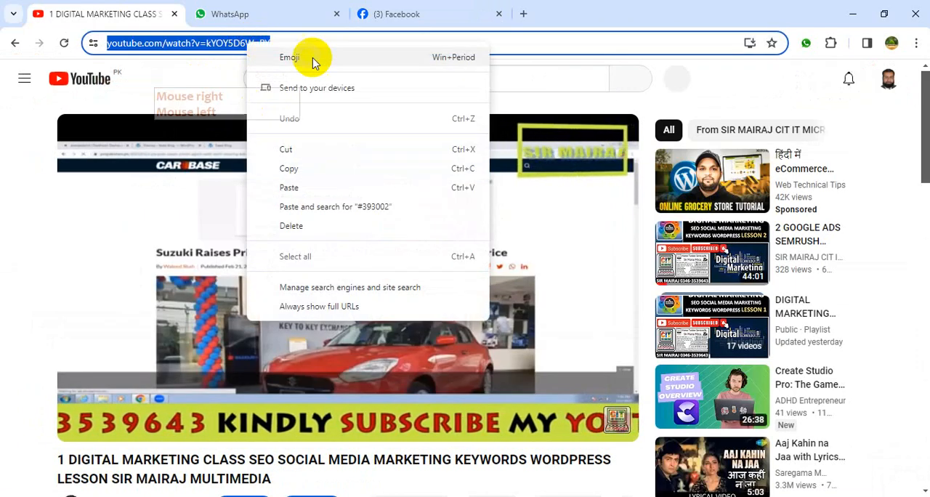
left_click(304, 177)
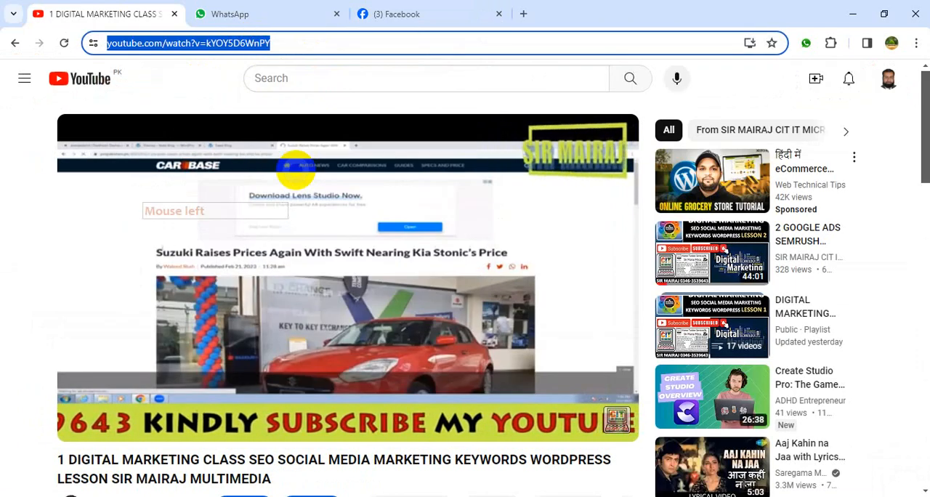
left_click(363, 496)
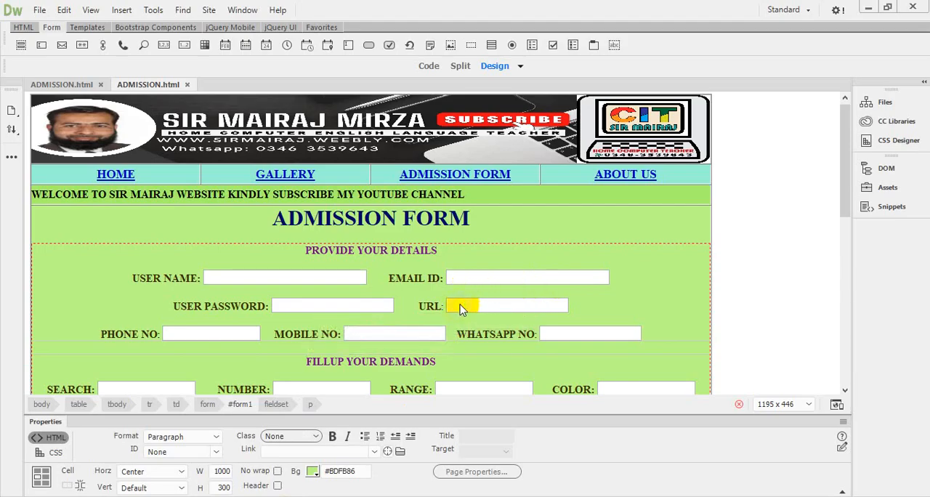
scroll(520, 294, "down", 1)
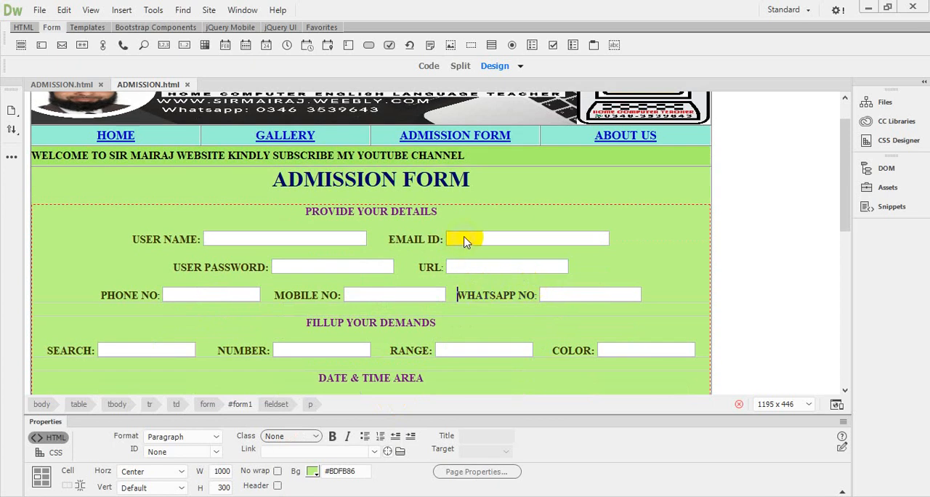
left_click(466, 241)
left_click(463, 276)
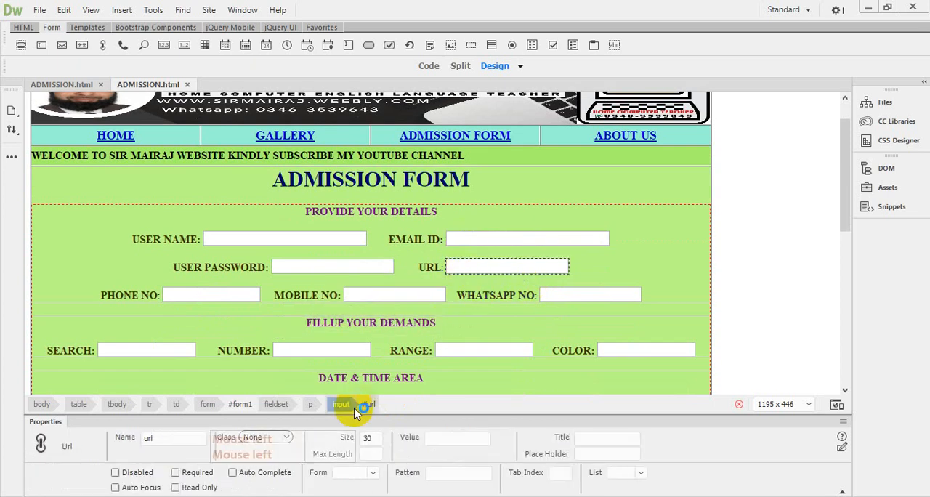
left_click(288, 496)
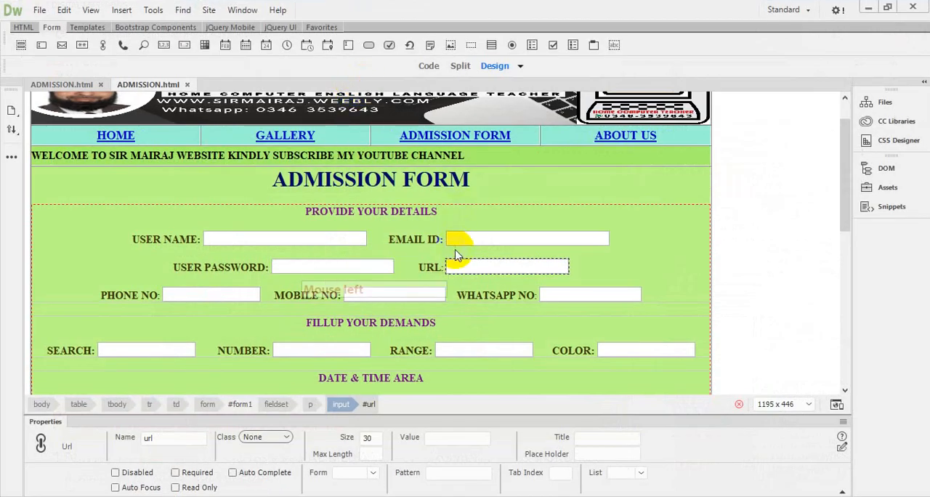
left_click(455, 258)
Step: Return to the form in Edge and paste the copied YouTube video address into the URL field
left_click(288, 343)
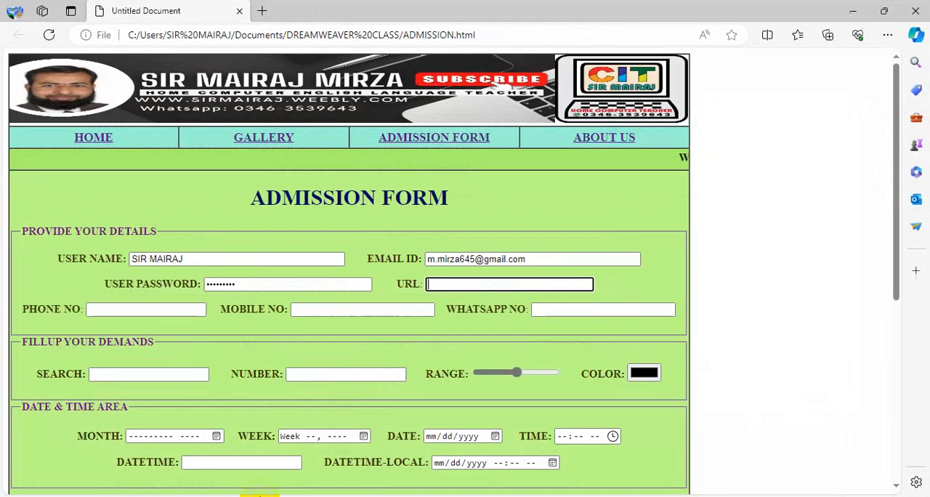
left_click(519, 282)
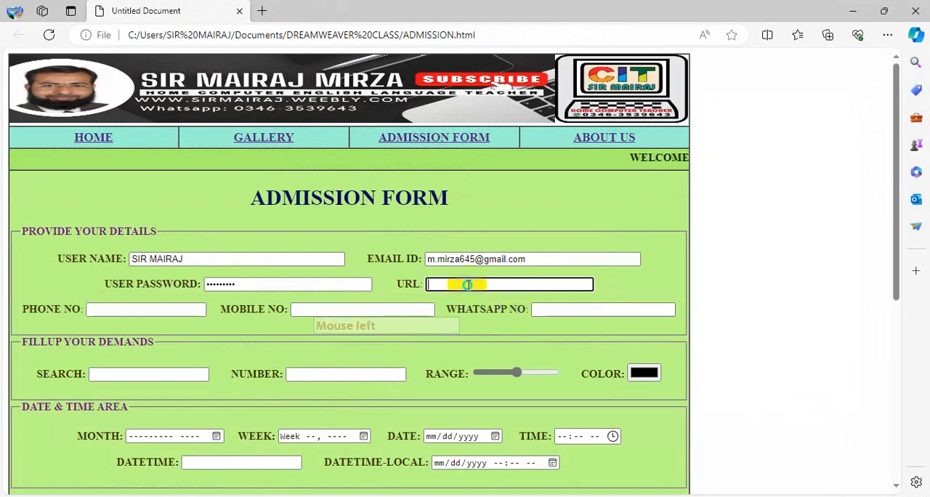
right_click(469, 287)
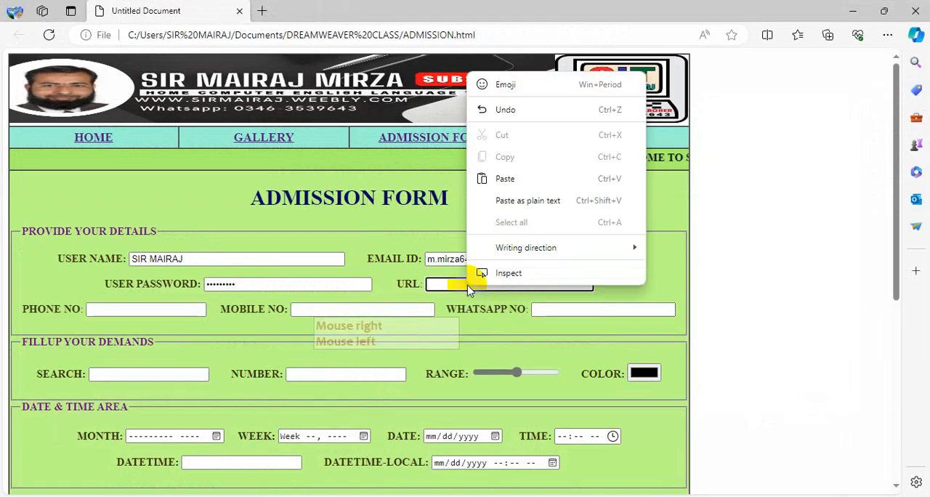
left_click(502, 178)
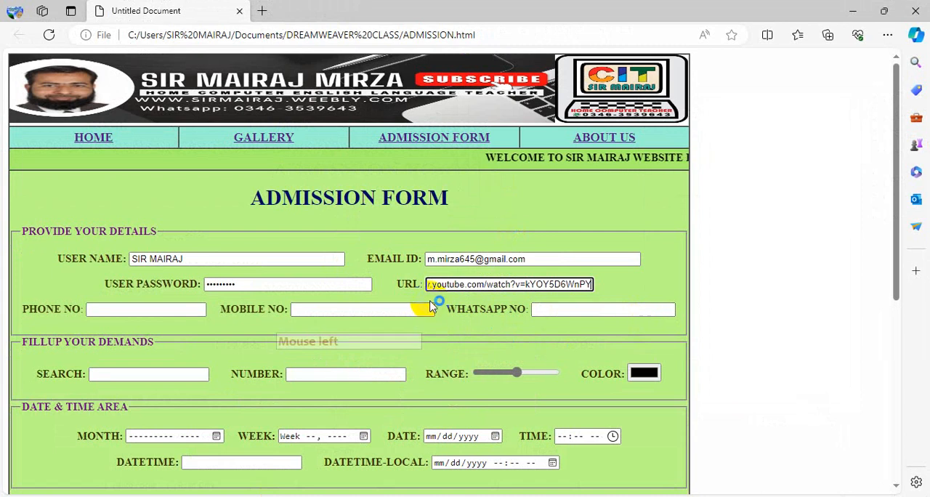
Step: Enter the applicant's contact numbers in the PHONE NO, MOBILE NO and WHATSAPP NO fields
left_click(116, 313)
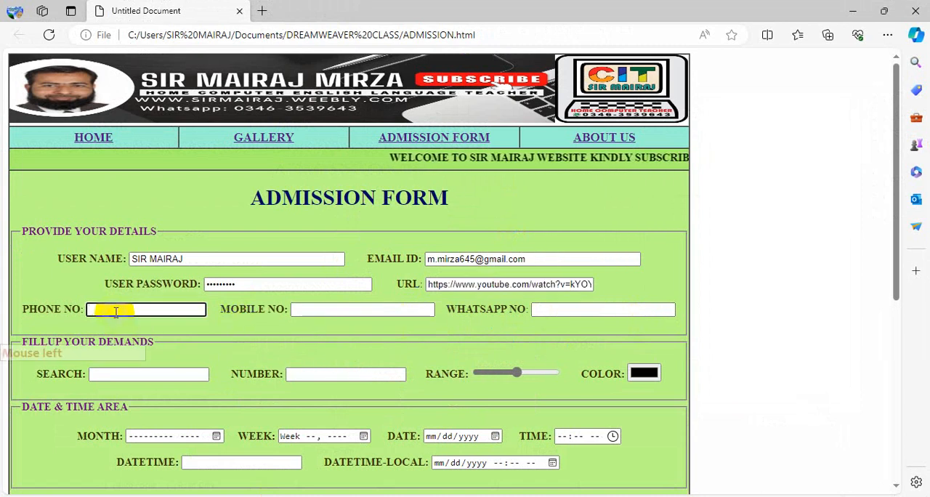
type("4")
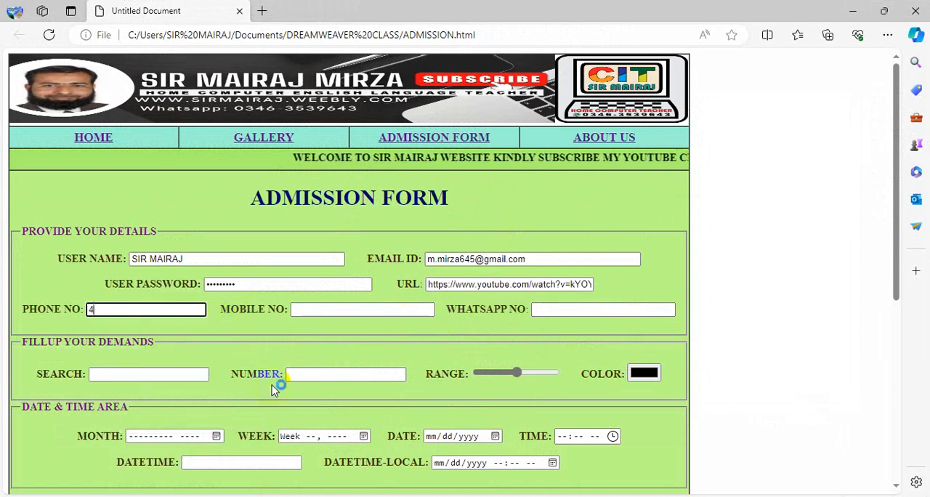
type("127517")
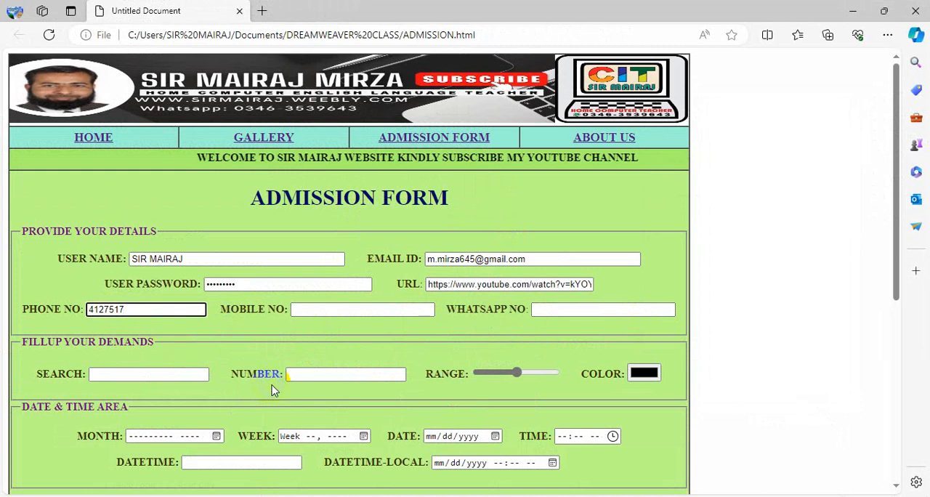
left_click(326, 310)
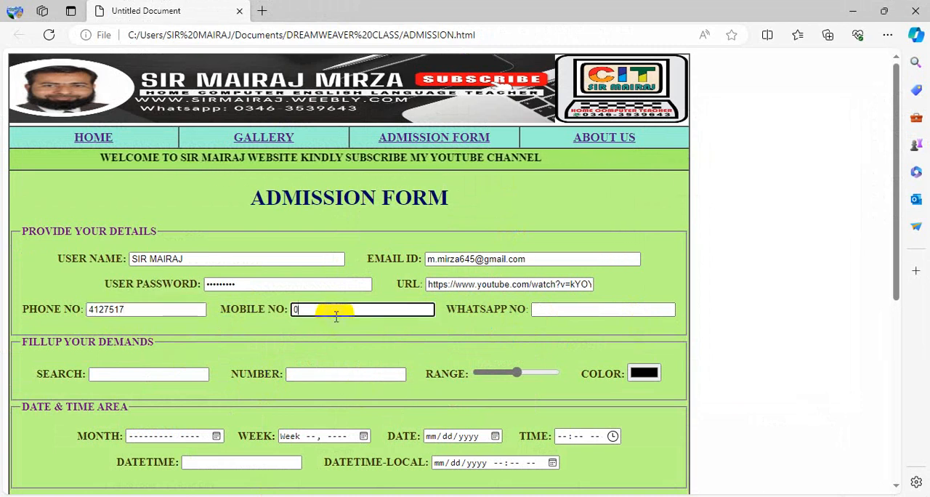
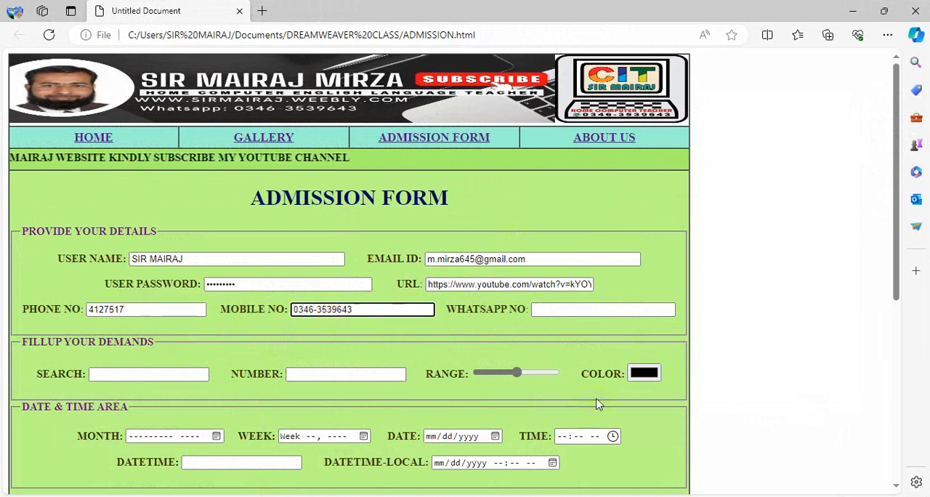
left_click(551, 309)
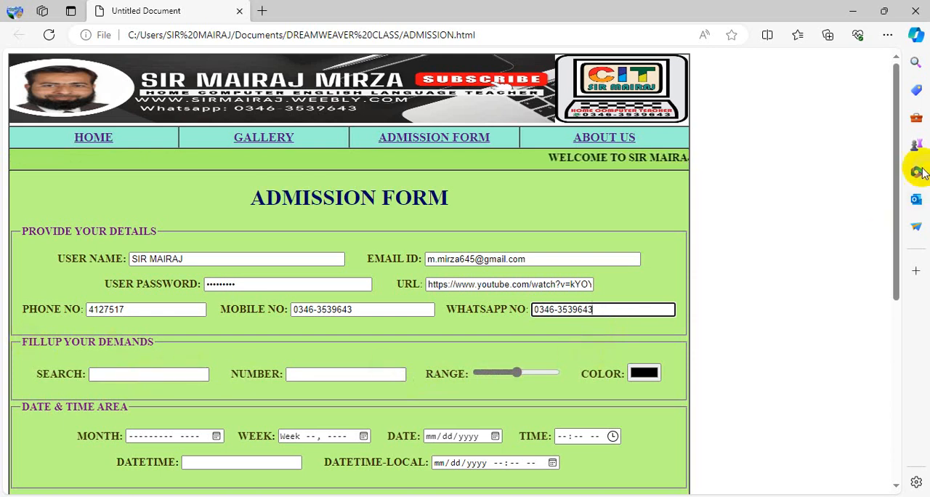
Step: Set MONTH to February 2024 and WEEK to Week 08, 2024 in the DATE & TIME AREA
left_click_drag(893, 173, 897, 257)
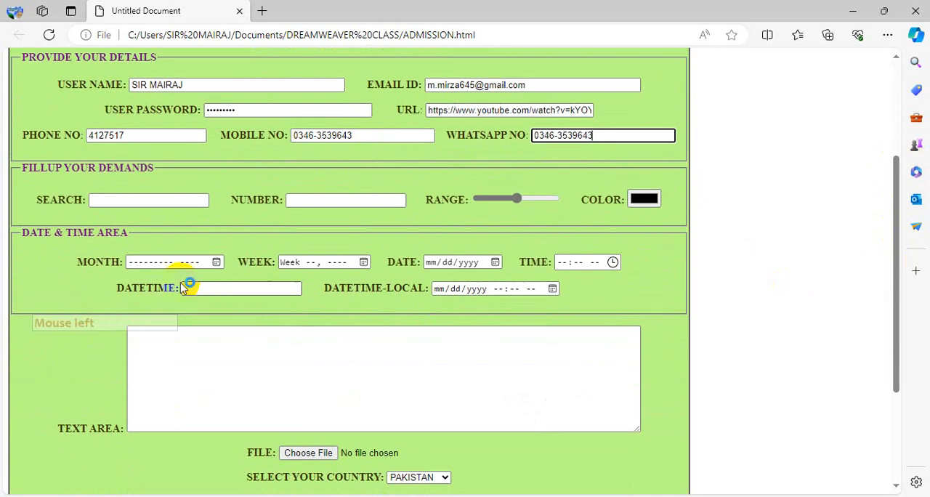
left_click(215, 265)
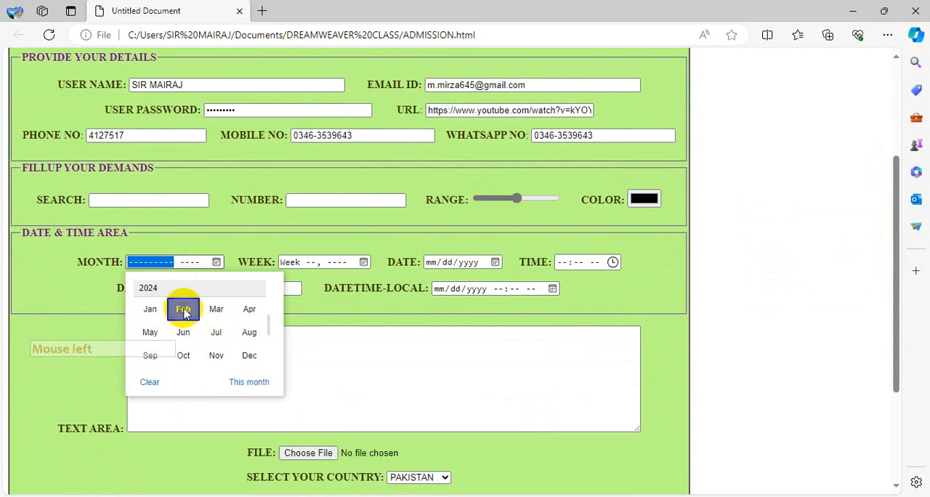
left_click(183, 309)
left_click(364, 261)
left_click(327, 391)
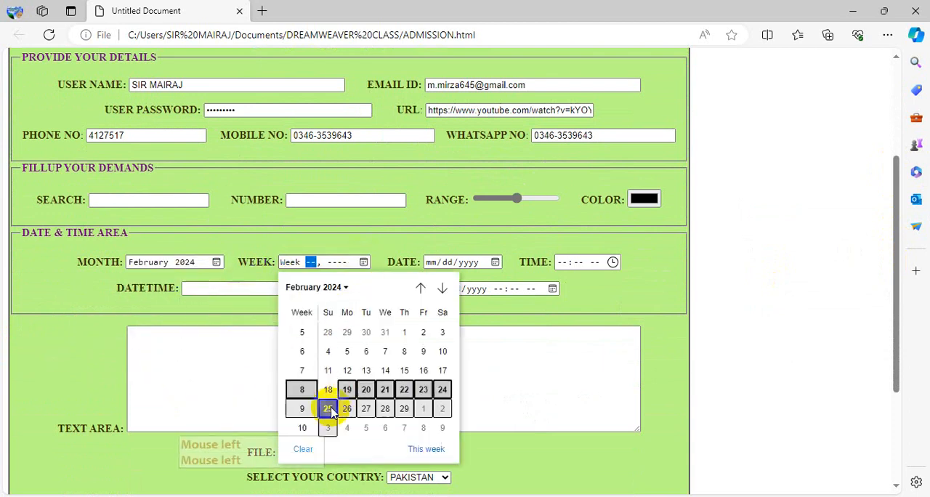
left_click(296, 275)
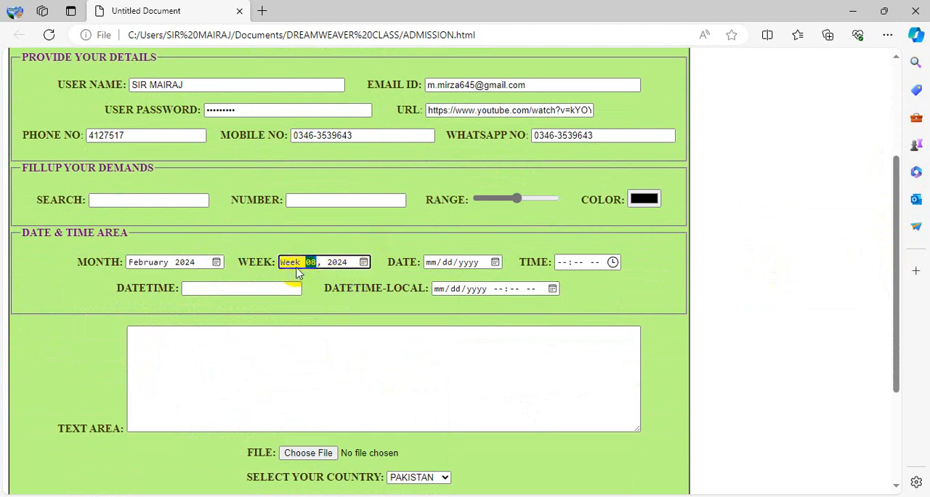
Step: Set DATE to 02/25/2024 and TIME to 03:00 AM in the DATE & TIME AREA
left_click(496, 263)
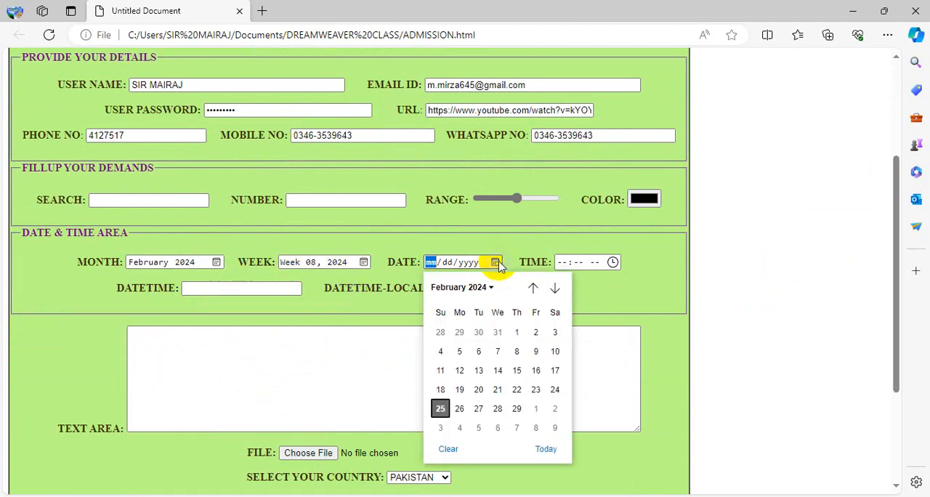
left_click(441, 410)
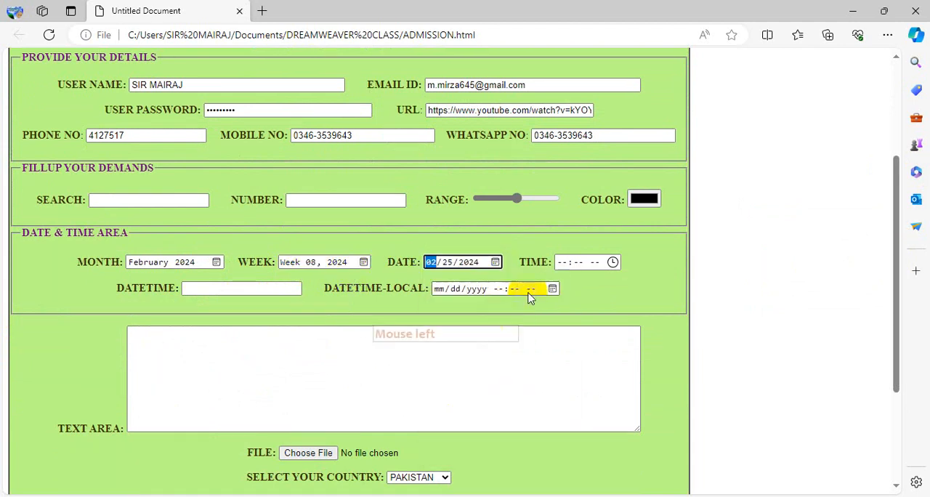
left_click(613, 261)
left_click(654, 267)
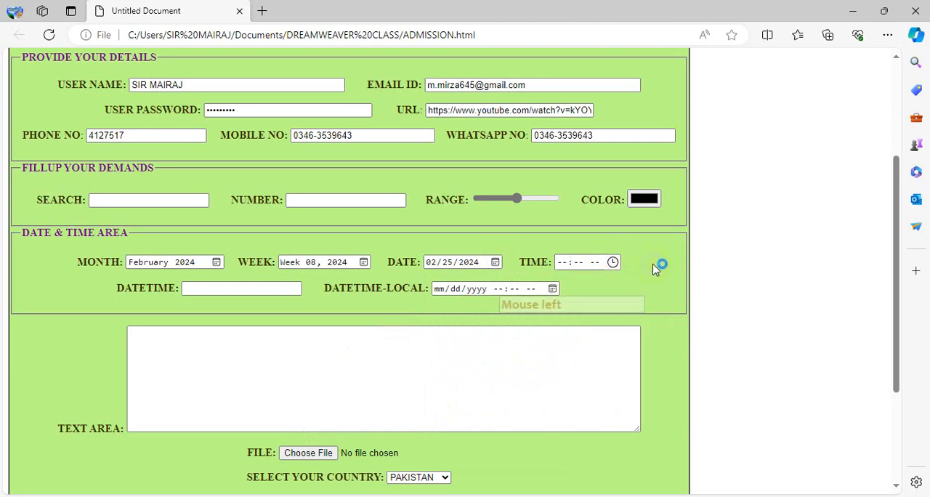
left_click(612, 262)
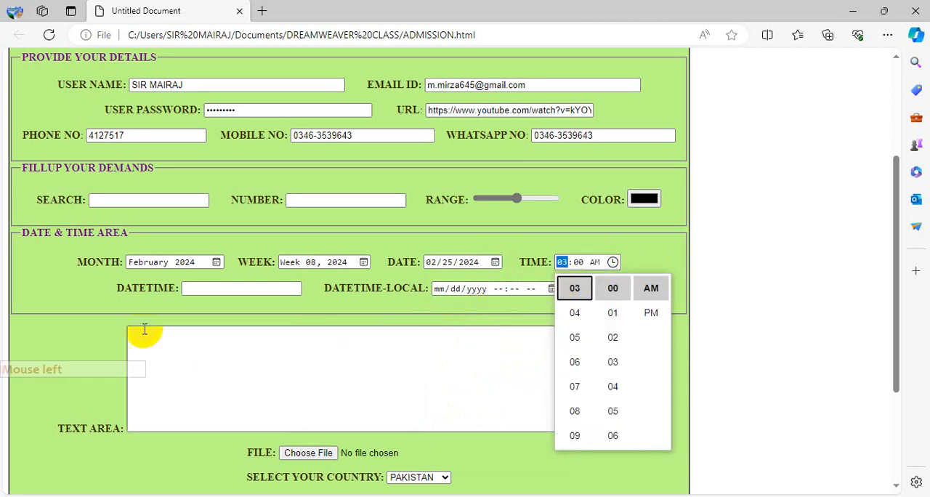
left_click(218, 290)
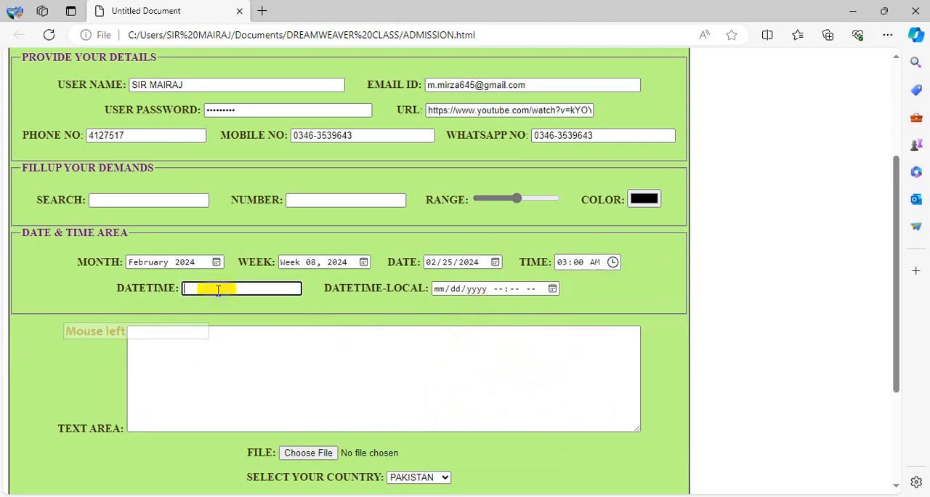
Step: Set DATETIME-LOCAL to 02/25/2024 03:01 AM in the DATE & TIME AREA and submit the admission form
left_click(554, 288)
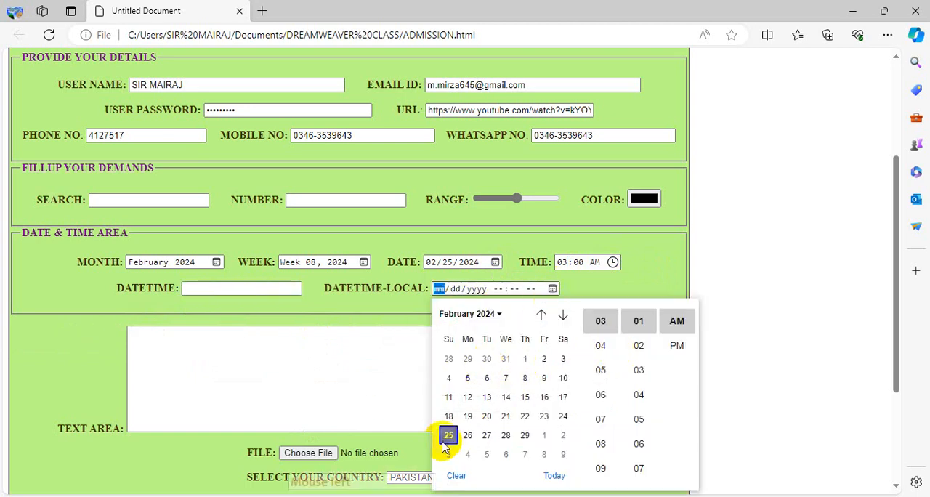
left_click(631, 290)
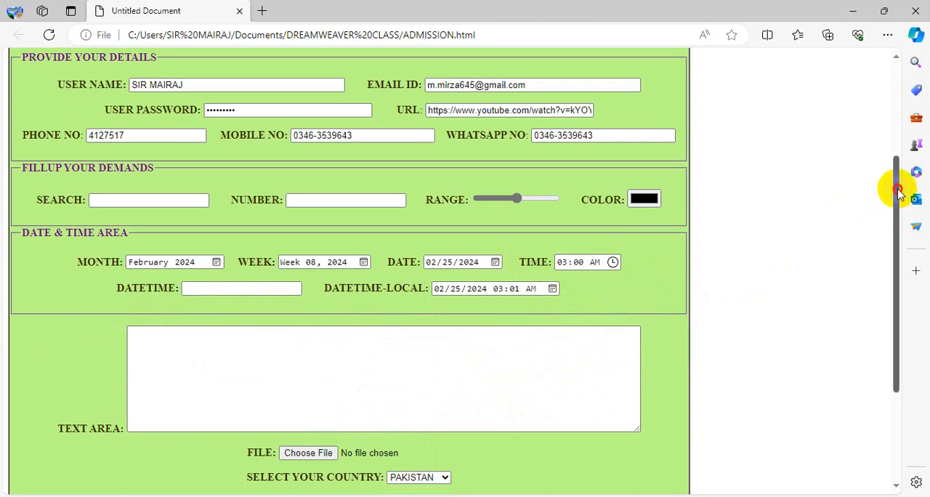
left_click_drag(899, 190, 896, 262)
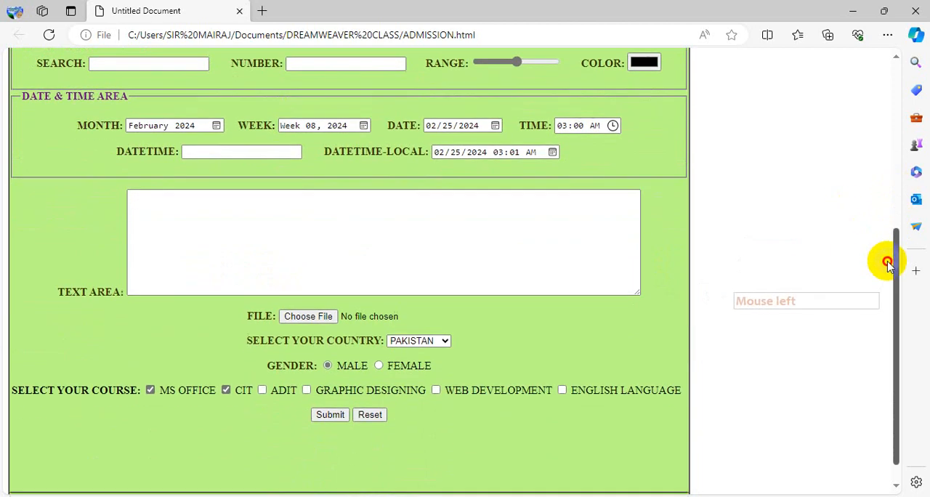
left_click(343, 420)
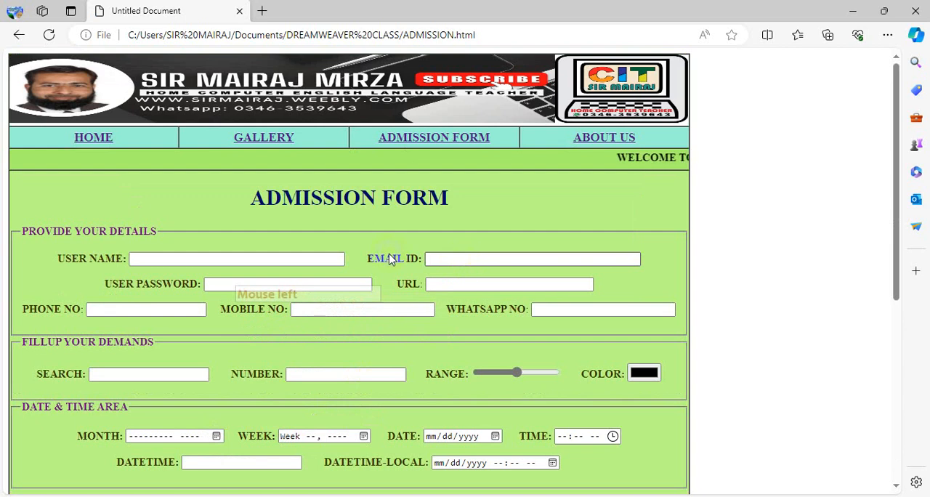
scroll(427, 309, "down", 5)
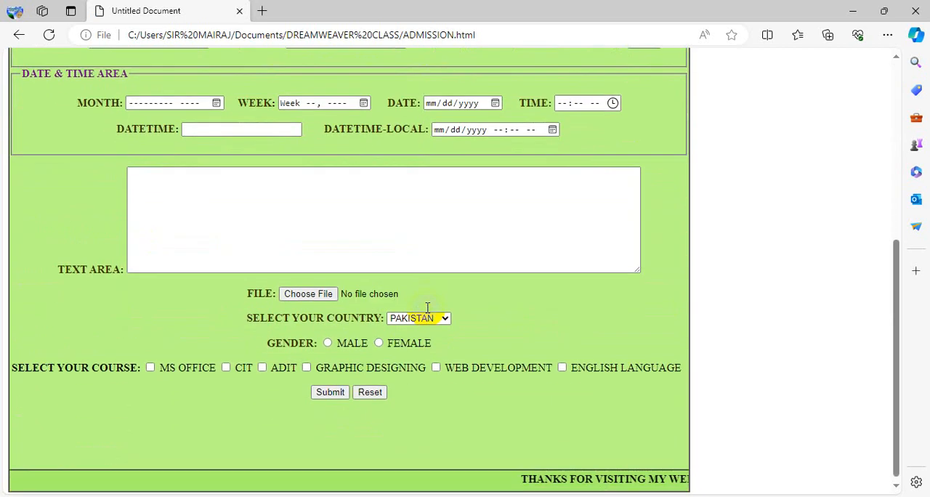
scroll(407, 309, "up", 5)
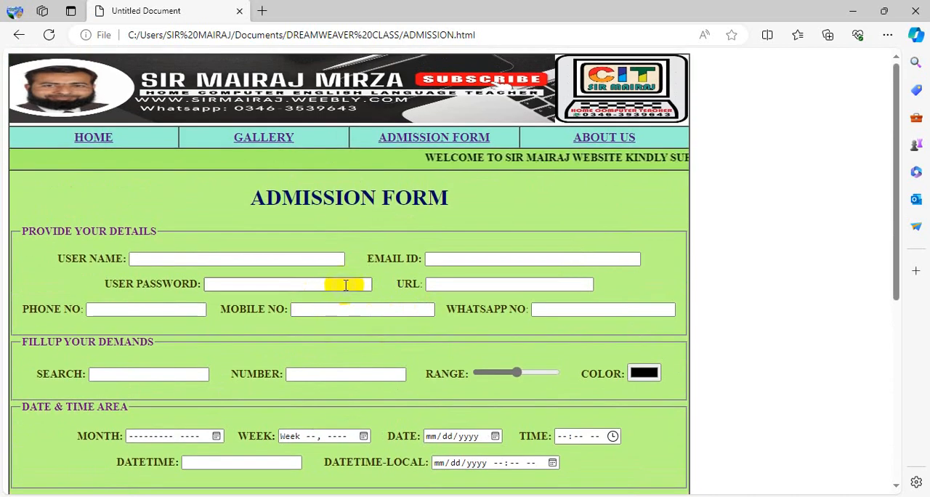